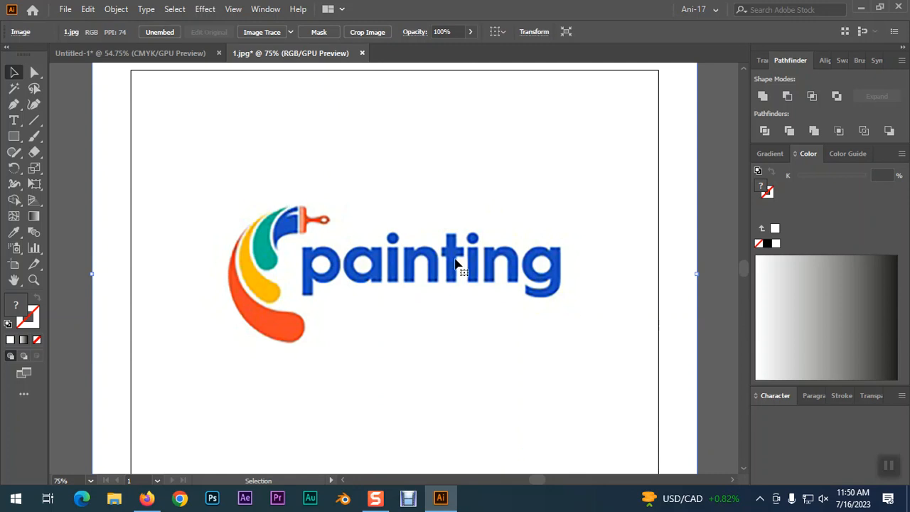
Enlarge the placed painting logo image slightly about its center and deselect it.
{"action": "key", "text": "ctrl"}
{"action": "key", "text": "ctrl+plus"}
{"action": "key", "text": "ctrl+plus"}
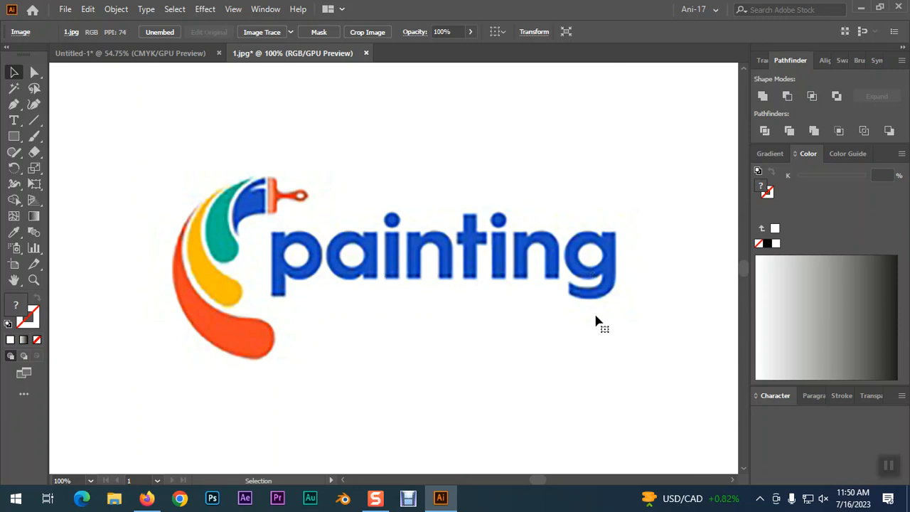
{"action": "key", "text": "ctrl+minus"}
{"action": "key", "text": "ctrl+minus"}
{"action": "key", "text": "ctrl+minus"}
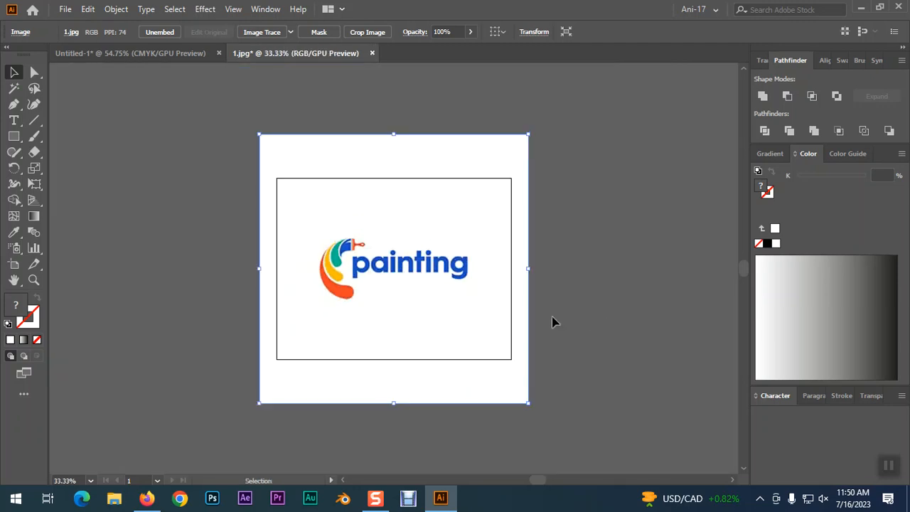
{"action": "mouse_move", "coordinate": [529, 407]}
{"action": "left_mouse_down"}
{"action": "mouse_move", "coordinate": [538, 403]}
{"action": "mouse_move", "coordinate": [548, 413]}
{"action": "mouse_move", "coordinate": [540, 417]}
{"action": "left_mouse_up"}
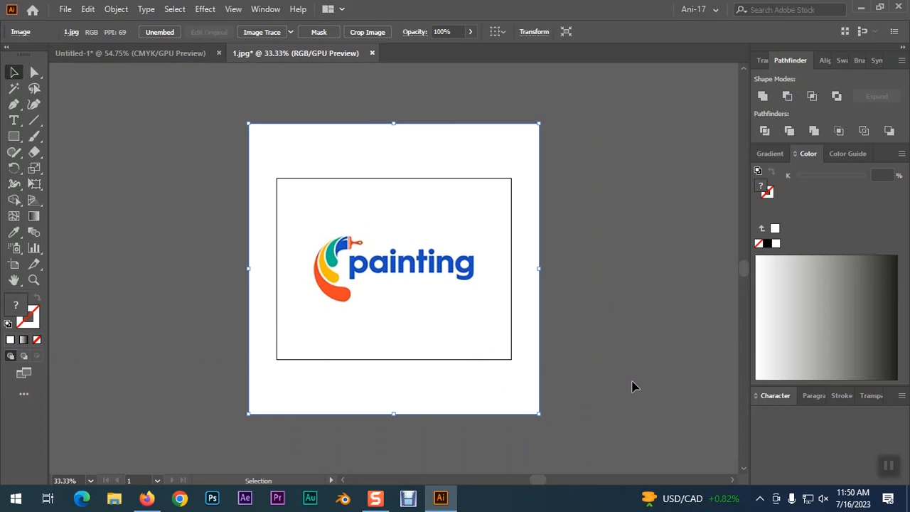
{"action": "key", "text": "ctrl+shift+a"}
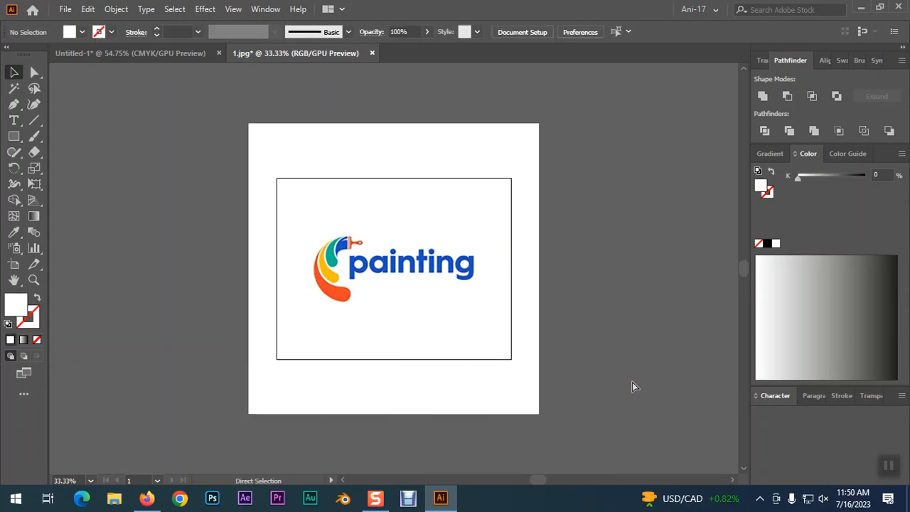
Show the rulers with the logo's colored swooshes in close view.
{"action": "key", "text": "ctrl+plus"}
{"action": "key", "text": "ctrl+plus"}
{"action": "key", "text": "ctrl+plus"}
{"action": "key", "text": "ctrl+plus"}
{"action": "key", "text": "ctrl+plus"}
{"action": "left_click_drag", "start_coordinate": [338, 354], "coordinate": [555, 363]}
{"action": "left_click_drag", "start_coordinate": [490, 227], "coordinate": [491, 183]}
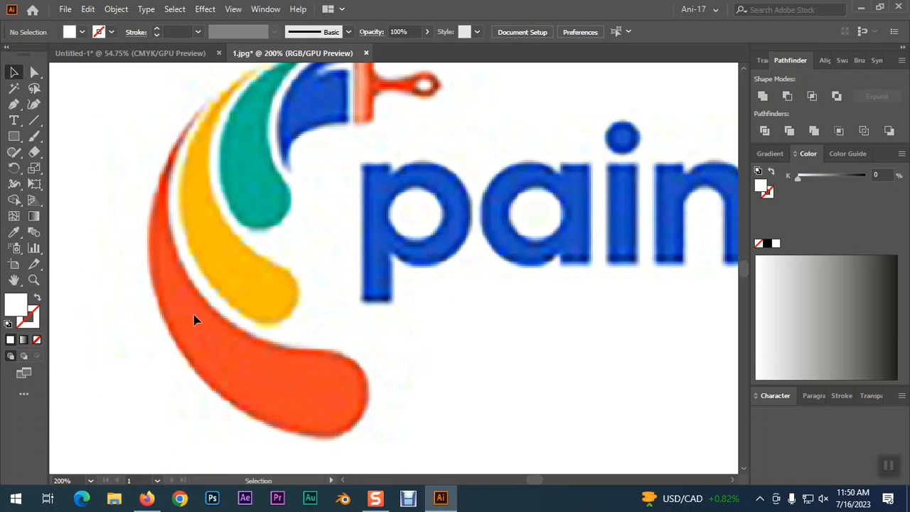
{"action": "key", "text": "ctrl+r"}
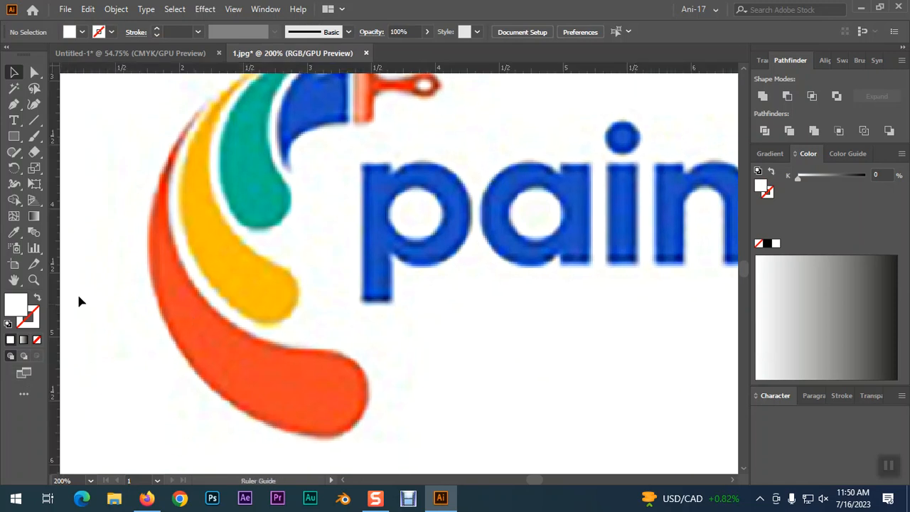
{"action": "left_click_drag", "start_coordinate": [341, 120], "coordinate": [302, 354]}
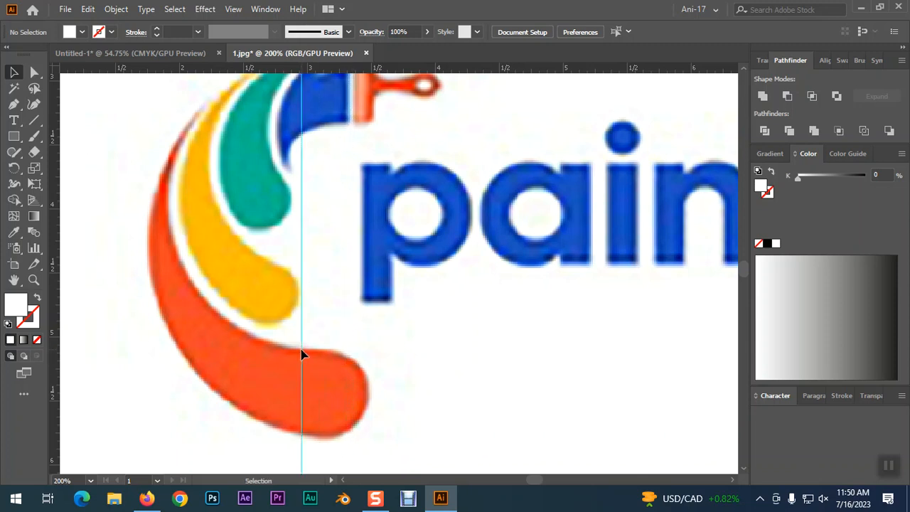
{"action": "right_click", "coordinate": [320, 283]}
{"action": "left_click", "coordinate": [359, 188]}
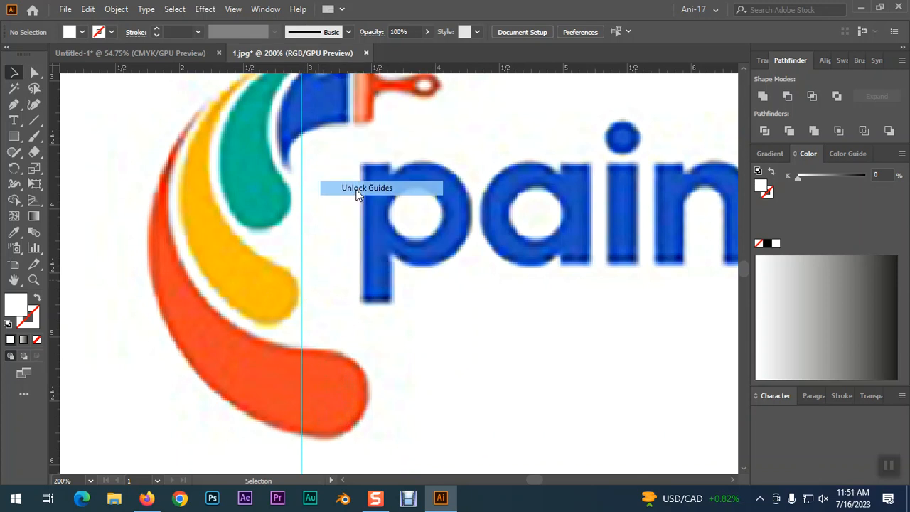
{"action": "left_click_drag", "start_coordinate": [228, 321], "coordinate": [227, 321]}
{"action": "key", "text": "Delete"}
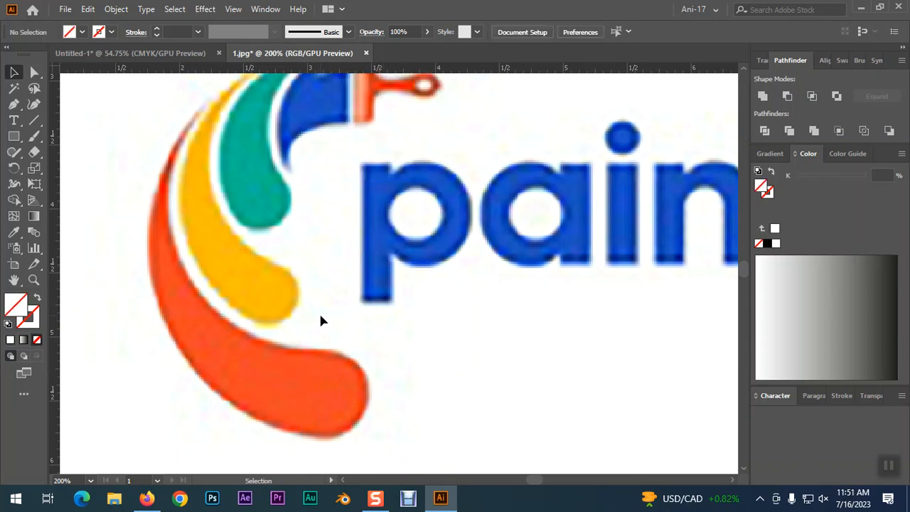
Draw a closed, straight-sided five-point path with the Pen tool from the orange swoosh's tip around its rounded lower end.
{"action": "scroll", "coordinate": [359, 315], "scroll_direction": "up", "scroll_amount": 2}
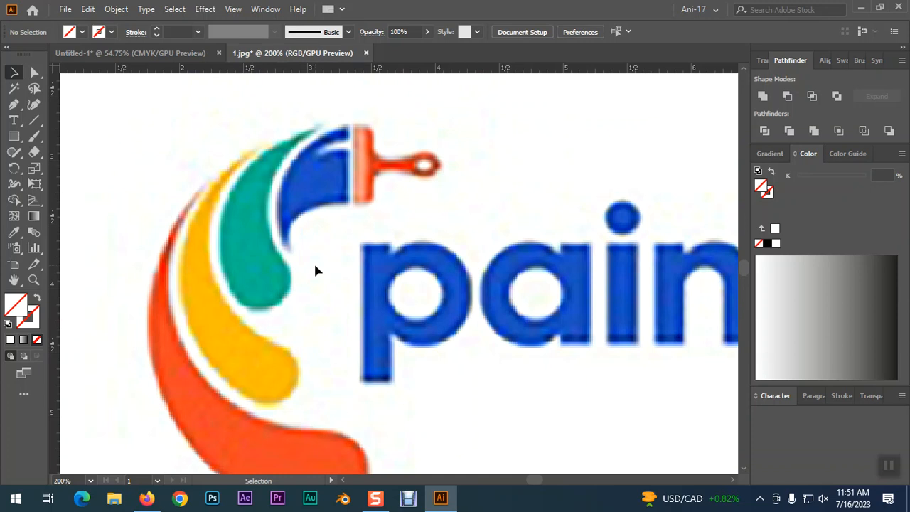
{"action": "scroll", "coordinate": [316, 246], "scroll_direction": "down", "scroll_amount": 1}
{"action": "scroll", "coordinate": [263, 377], "scroll_direction": "up", "scroll_amount": 1}
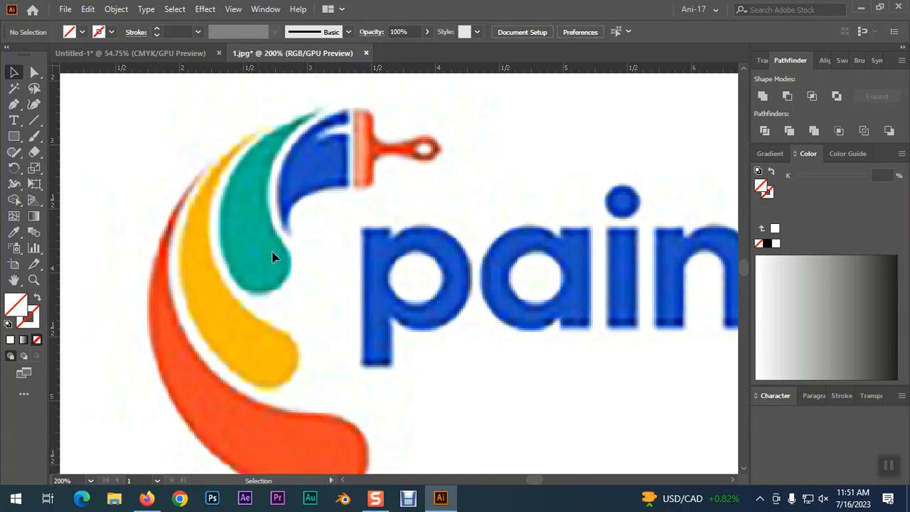
{"action": "scroll", "coordinate": [266, 286], "scroll_direction": "down", "scroll_amount": 1}
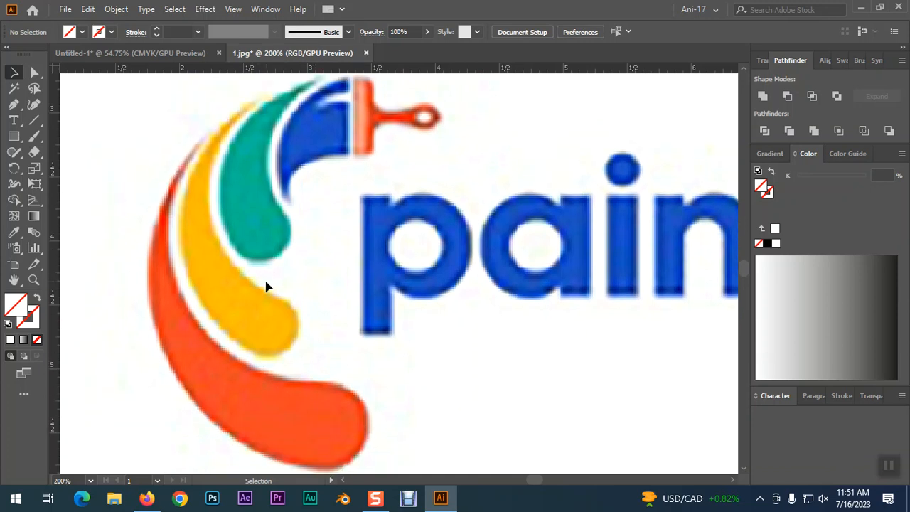
{"action": "left_click", "coordinate": [8, 105]}
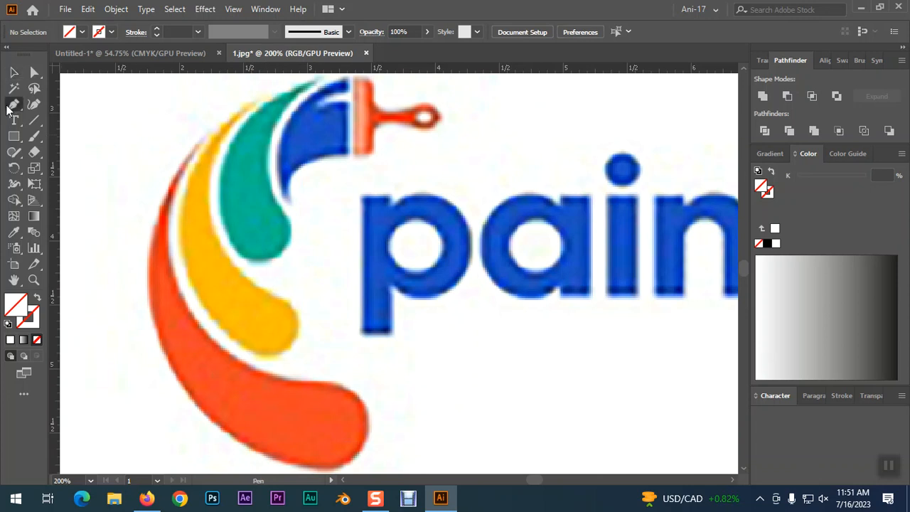
{"action": "left_click", "coordinate": [209, 131]}
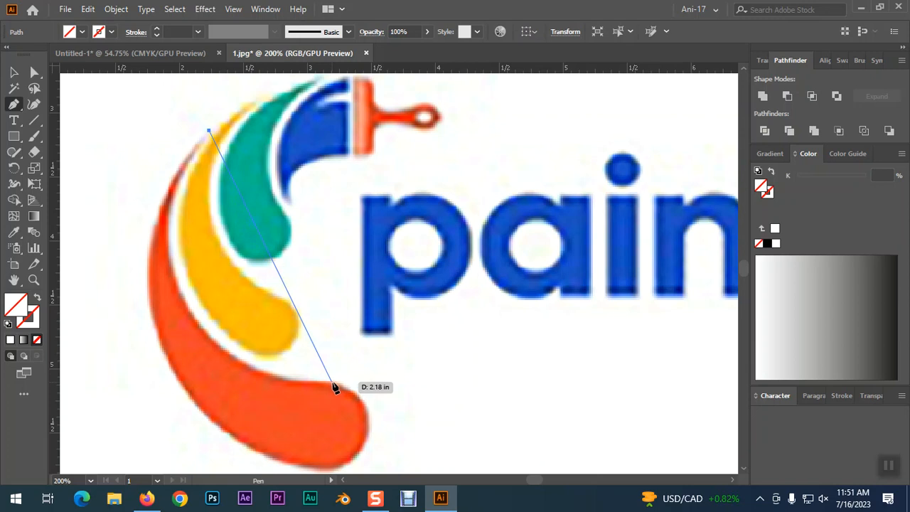
{"action": "left_click_drag", "start_coordinate": [334, 385], "coordinate": [381, 398]}
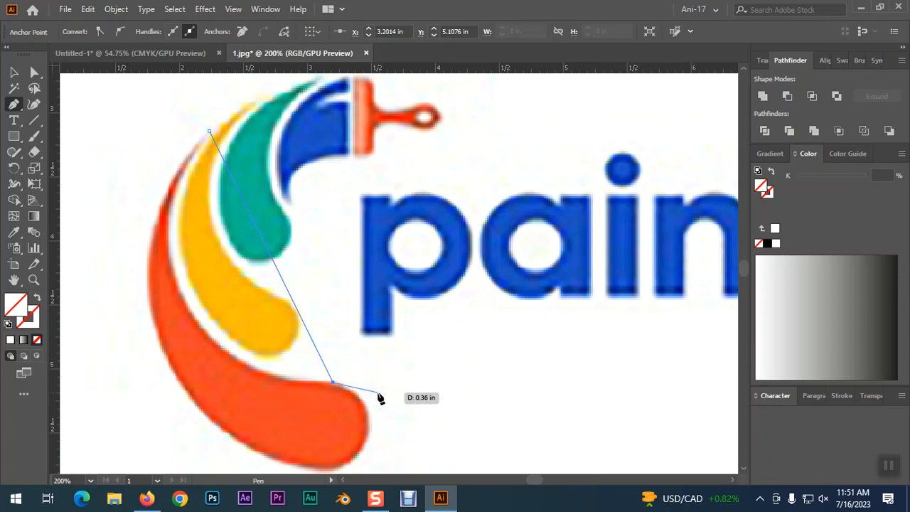
{"action": "left_click", "coordinate": [378, 393]}
{"action": "scroll", "coordinate": [367, 450], "scroll_direction": "down", "scroll_amount": 4}
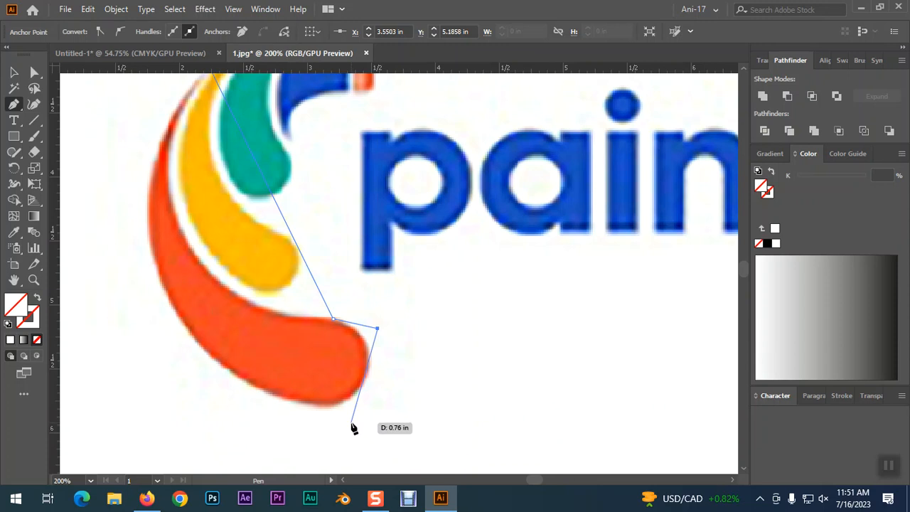
{"action": "left_click", "coordinate": [355, 424]}
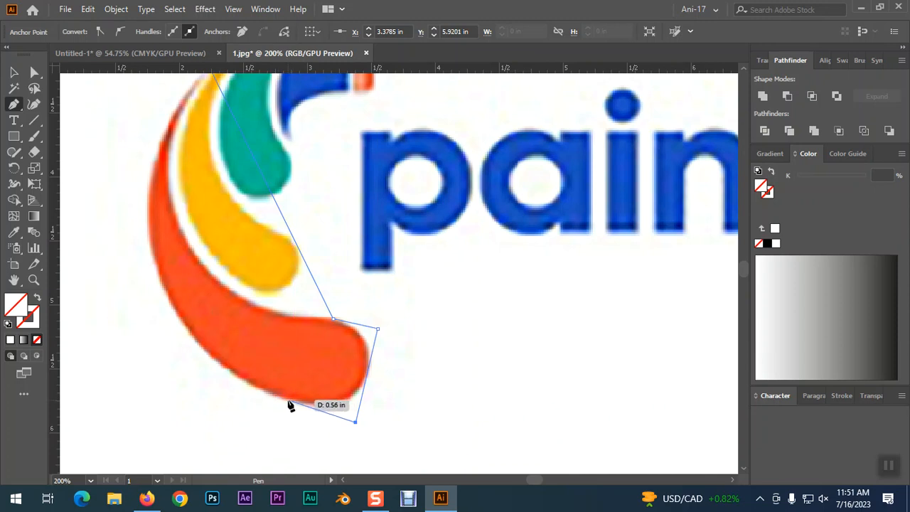
{"action": "scroll", "coordinate": [256, 388], "scroll_direction": "up", "scroll_amount": 3}
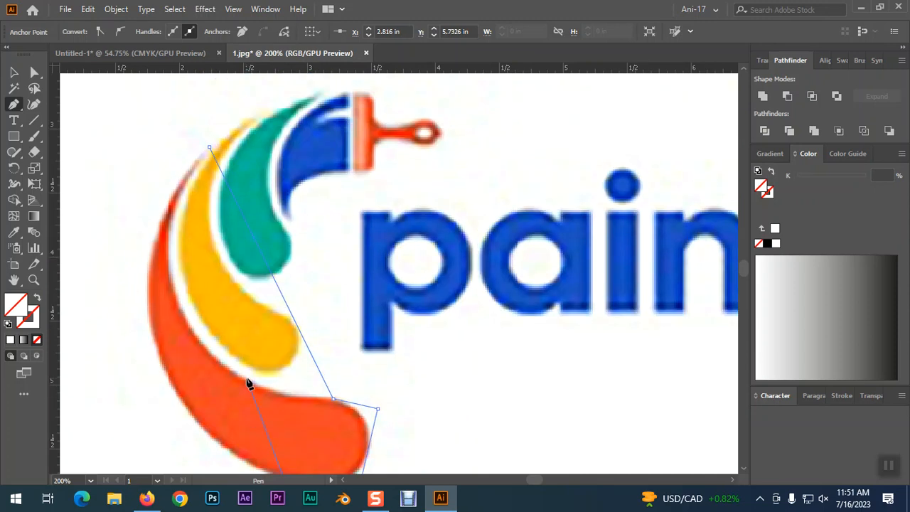
{"action": "left_click", "coordinate": [209, 148]}
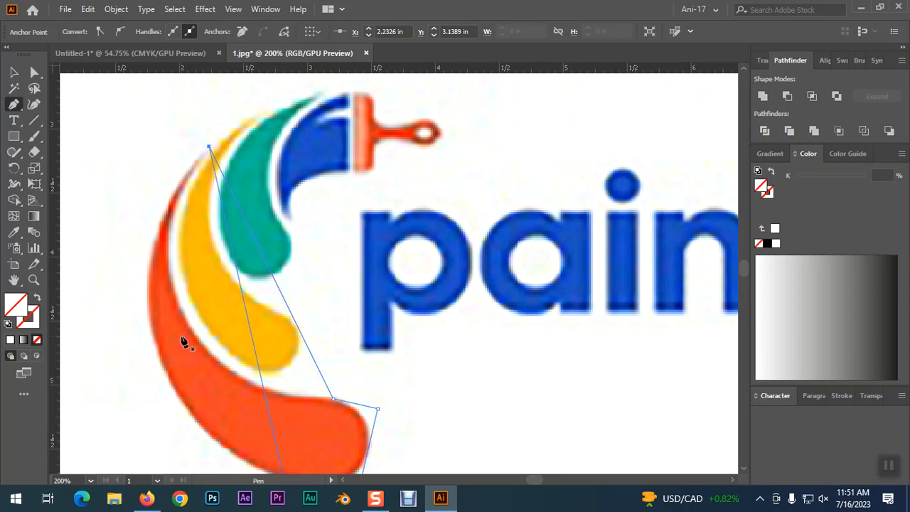
Give the path a black stroke and no fill.
{"action": "left_click", "coordinate": [8, 324]}
{"action": "left_click", "coordinate": [10, 340]}
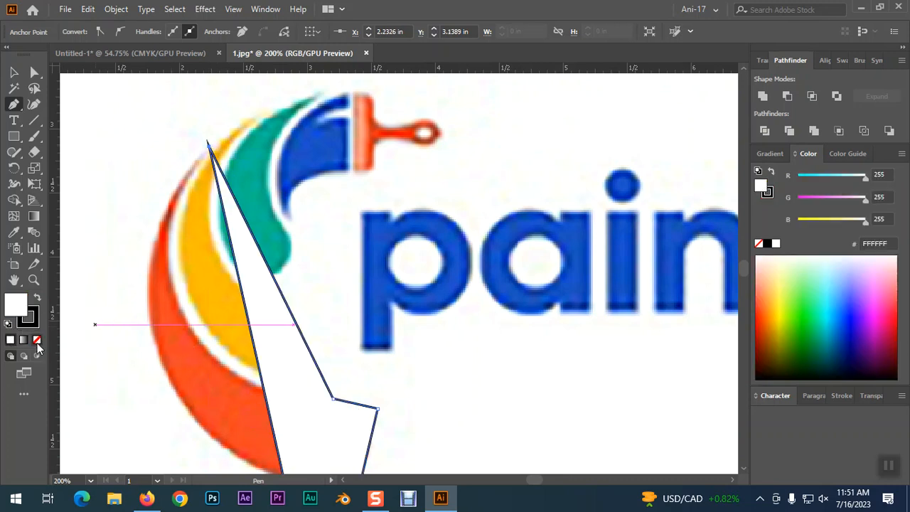
{"action": "left_click", "coordinate": [37, 341]}
{"action": "left_click", "coordinate": [32, 321]}
{"action": "left_click", "coordinate": [14, 73]}
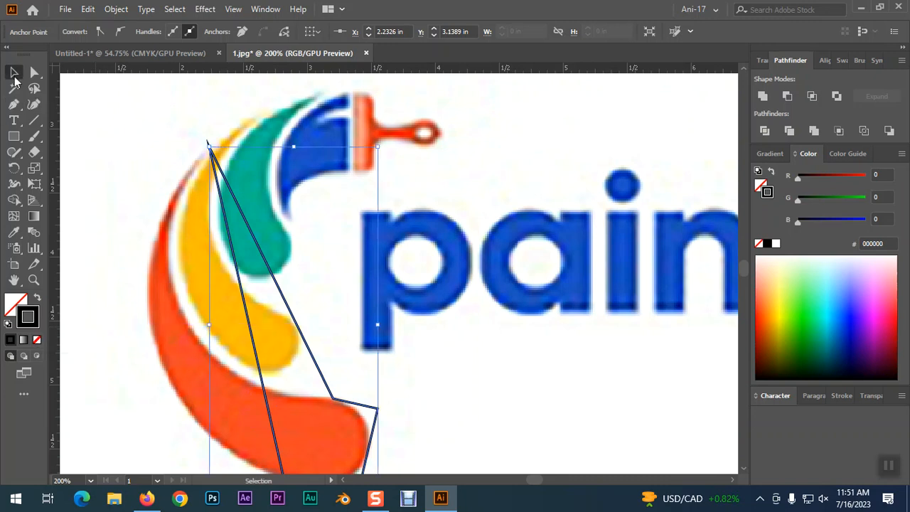
Bend the path's two long sides with the Curvature tool to follow the orange swoosh's outer and inner edges.
{"action": "scroll", "coordinate": [229, 193], "scroll_direction": "down", "scroll_amount": 2}
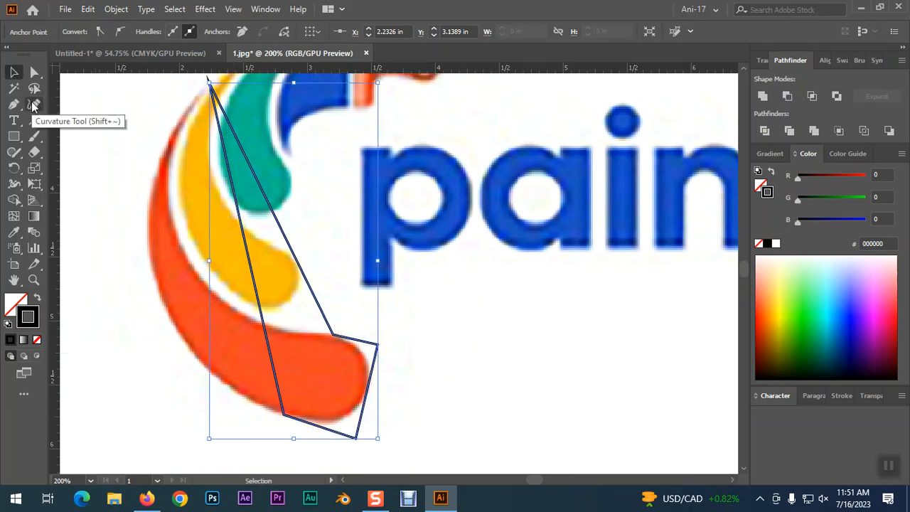
{"action": "left_click", "coordinate": [33, 104]}
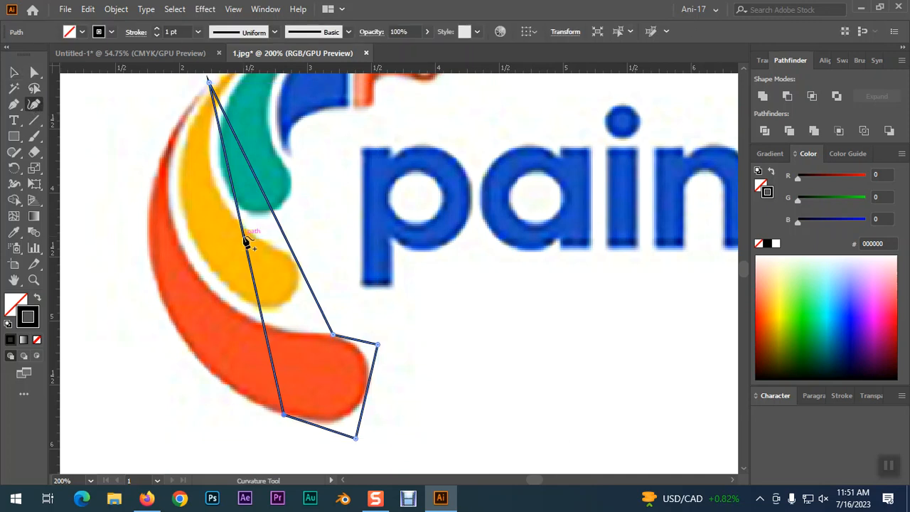
{"action": "left_click_drag", "start_coordinate": [247, 239], "coordinate": [148, 265]}
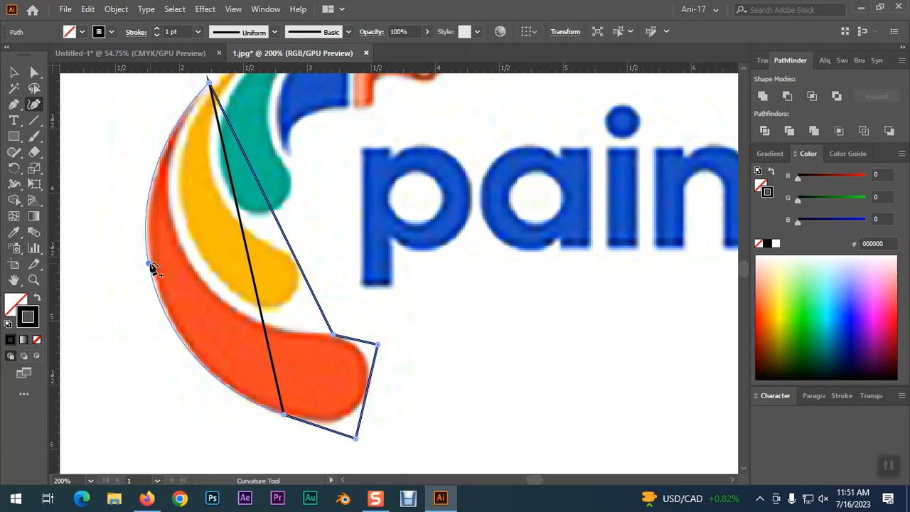
{"action": "left_click_drag", "start_coordinate": [151, 267], "coordinate": [150, 266]}
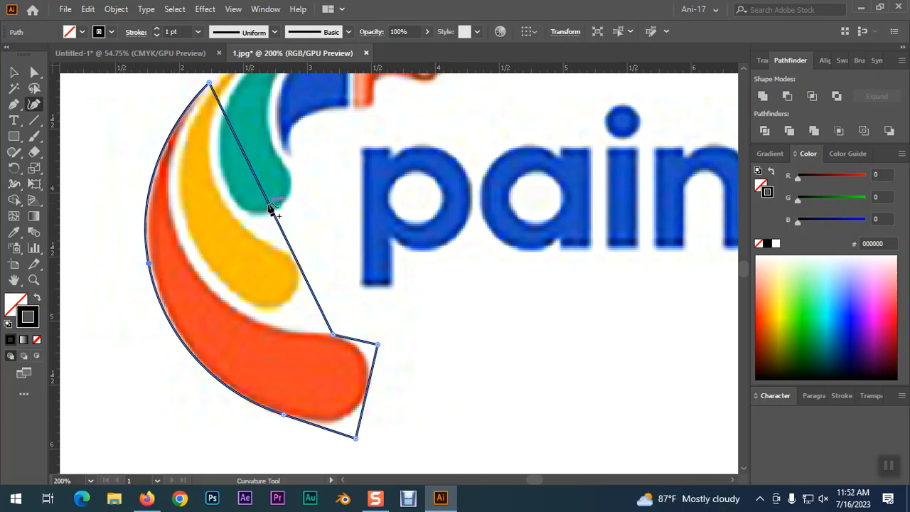
{"action": "left_click_drag", "start_coordinate": [270, 206], "coordinate": [196, 275]}
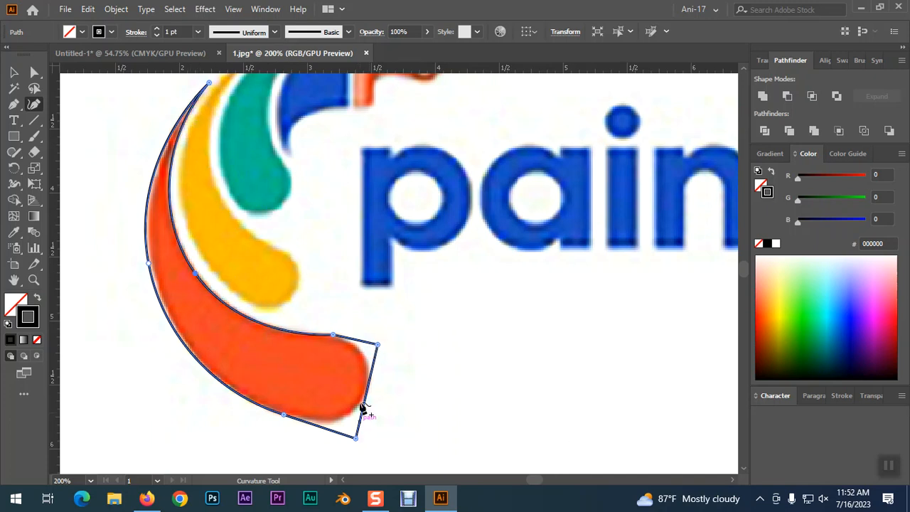
Move the path's lowest corner anchor up slightly, closer to the orange swoosh's rounded end.
{"action": "left_click", "coordinate": [15, 72]}
{"action": "left_click", "coordinate": [34, 72]}
{"action": "left_click", "coordinate": [458, 403]}
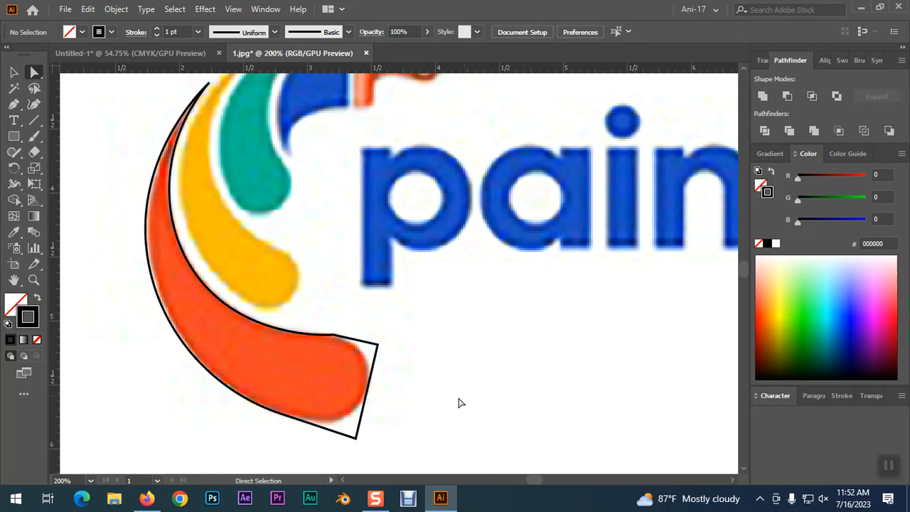
{"action": "left_click", "coordinate": [357, 437]}
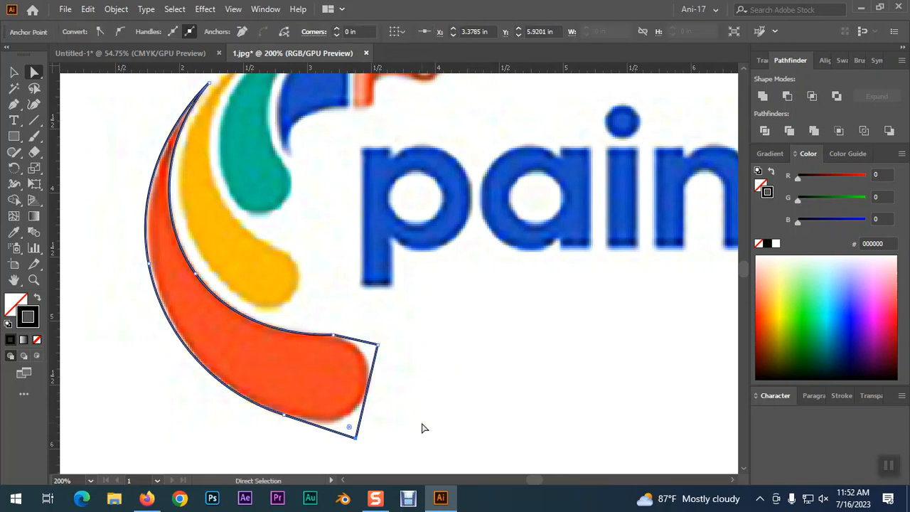
{"action": "key", "text": "Up"}
{"action": "key", "text": "Up"}
{"action": "key", "text": "Up"}
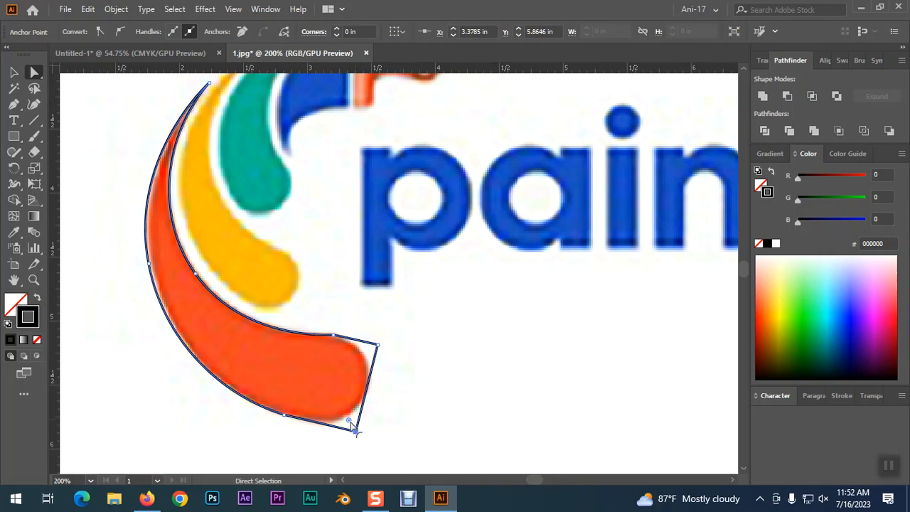
Round the path's two end corners to match the orange swoosh, about 0.35 in for the lower and 0.34 in for the upper.
{"action": "left_click_drag", "start_coordinate": [349, 424], "coordinate": [316, 383]}
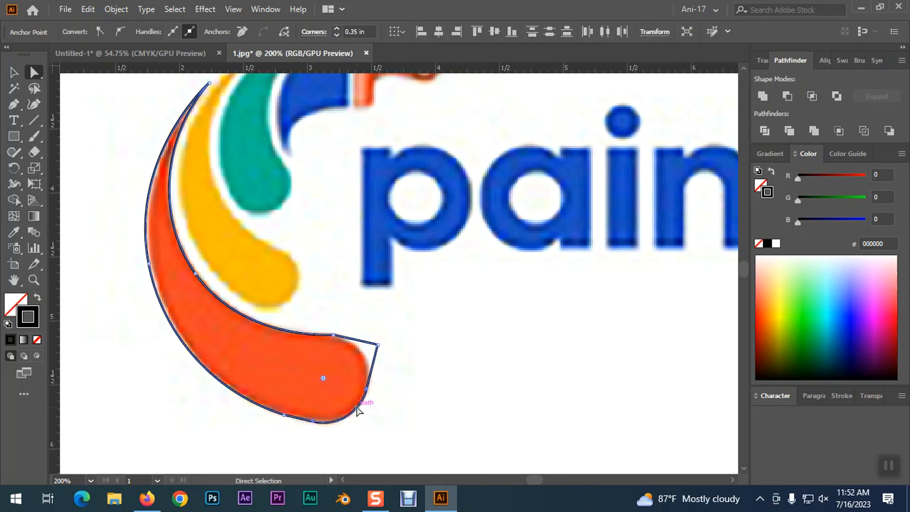
{"action": "left_click", "coordinate": [380, 346]}
{"action": "left_click_drag", "start_coordinate": [369, 353], "coordinate": [326, 373]}
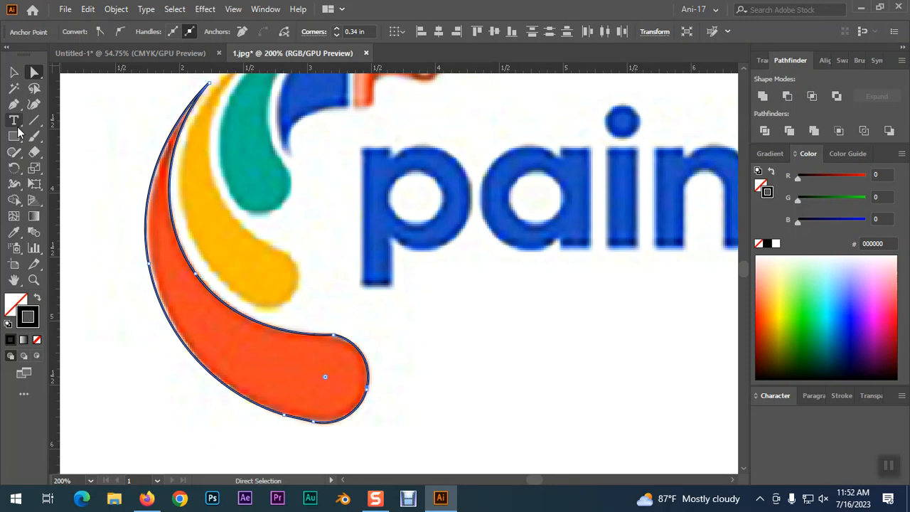
Smooth the path where the inner curve meets the rounded end with the Smooth tool.
{"action": "left_click_drag", "start_coordinate": [13, 151], "coordinate": [61, 182]}
{"action": "left_click_drag", "start_coordinate": [345, 338], "coordinate": [382, 363]}
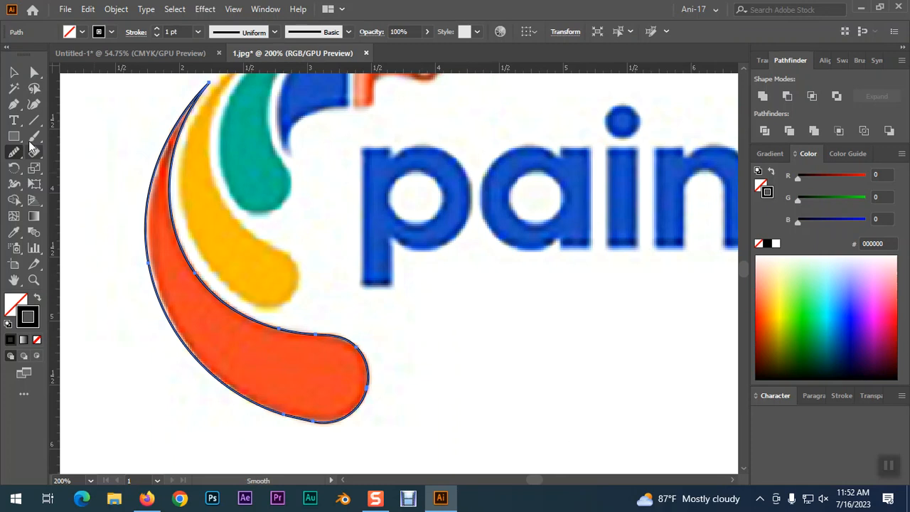
{"action": "left_click", "coordinate": [14, 72]}
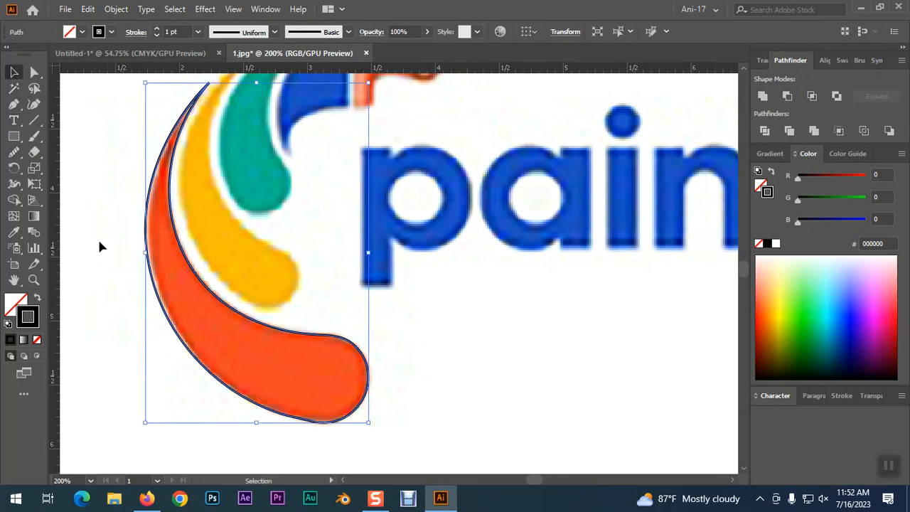
Fill the traced shape with the orange-red sampled from the logo's outer swoosh, leaving it without a stroke.
{"action": "left_click", "coordinate": [13, 231]}
{"action": "left_click", "coordinate": [184, 275]}
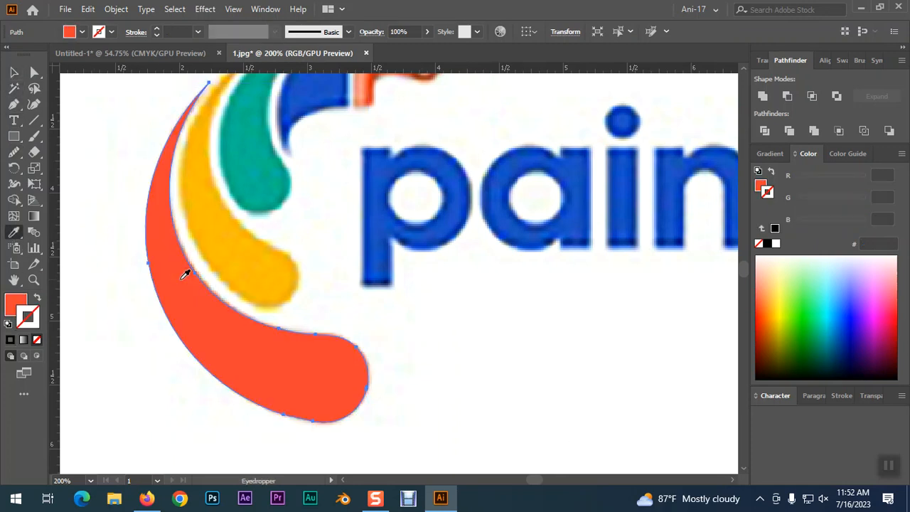
{"action": "left_click", "coordinate": [14, 71]}
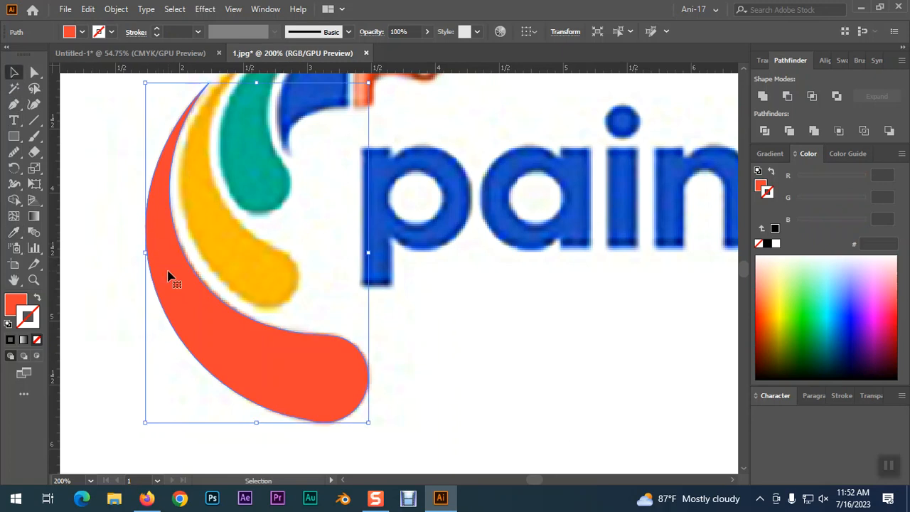
Check the traced orange swoosh's contour in outline view, and return to the colour preview.
{"action": "left_click", "coordinate": [469, 355]}
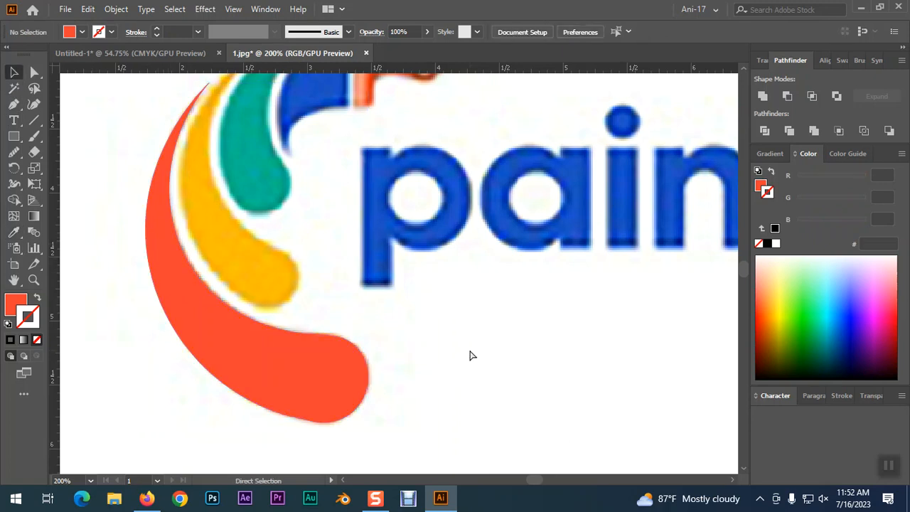
{"action": "key", "text": "ctrl+y"}
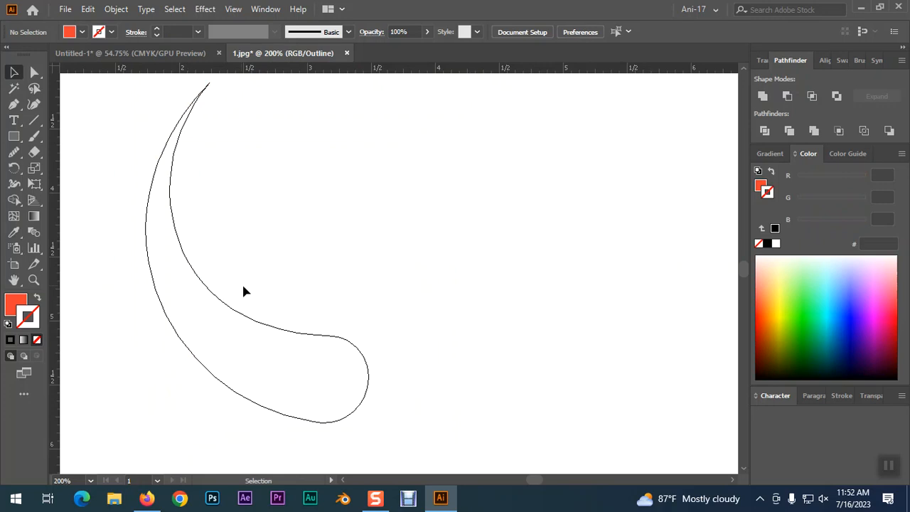
{"action": "key", "text": "ctrl+y"}
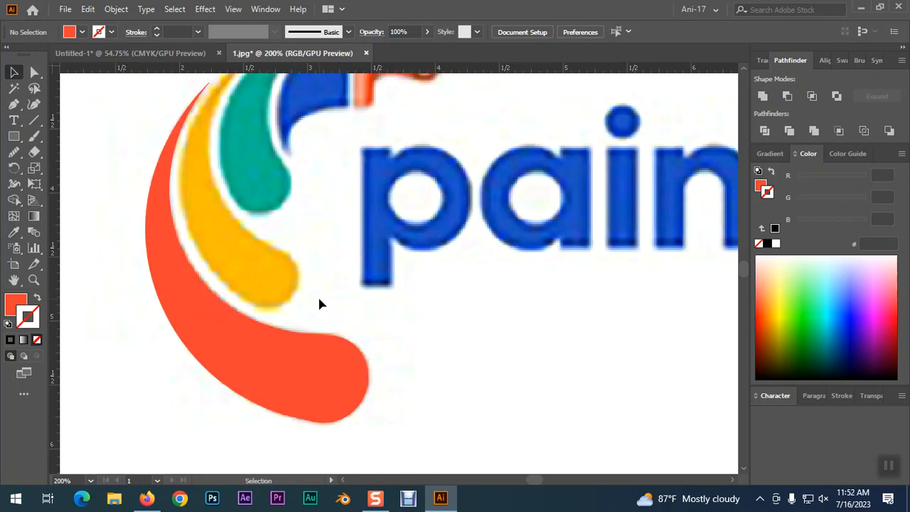
Start a Pen path for the yellow swoosh with a straight segment from its upper tip to the inner edge of its rounded end.
{"action": "scroll", "coordinate": [310, 304], "scroll_direction": "up", "scroll_amount": 1}
{"action": "scroll", "coordinate": [310, 304], "scroll_direction": "up", "scroll_amount": 1}
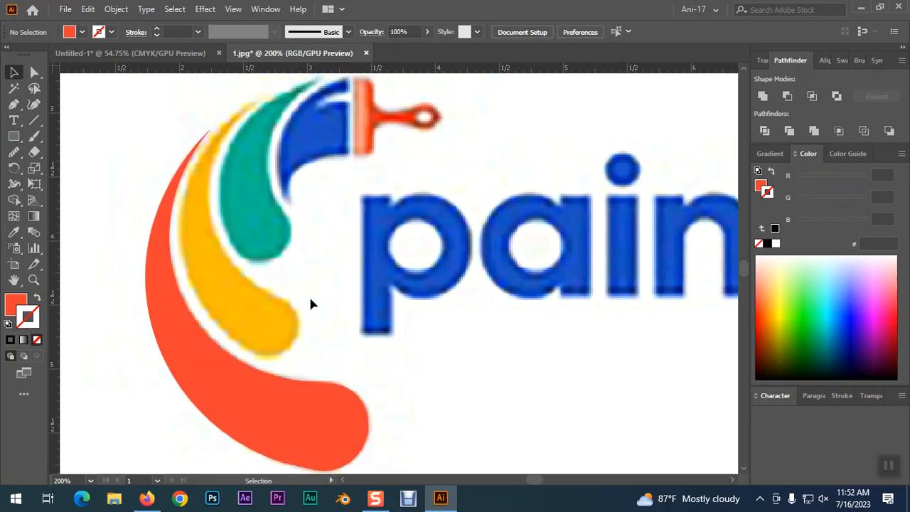
{"action": "left_click", "coordinate": [14, 104]}
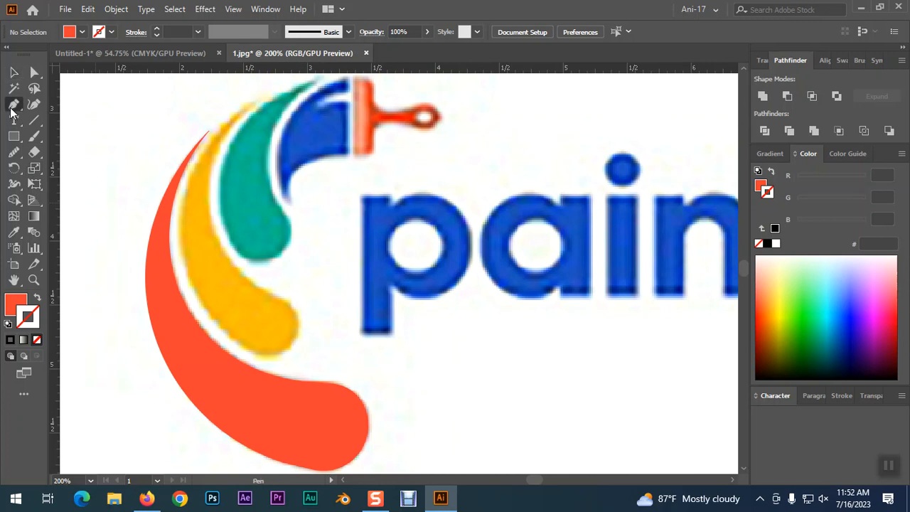
{"action": "left_click", "coordinate": [260, 99]}
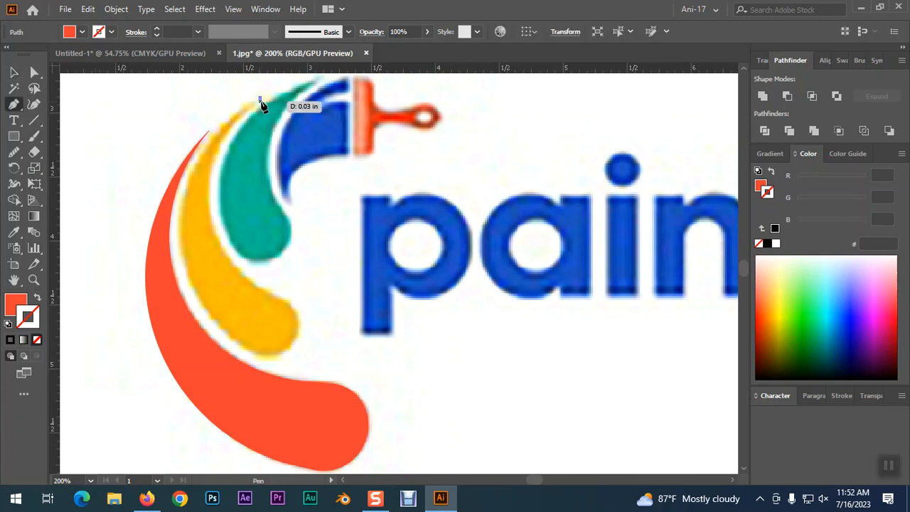
{"action": "left_click", "coordinate": [219, 163], "text": "ctrl"}
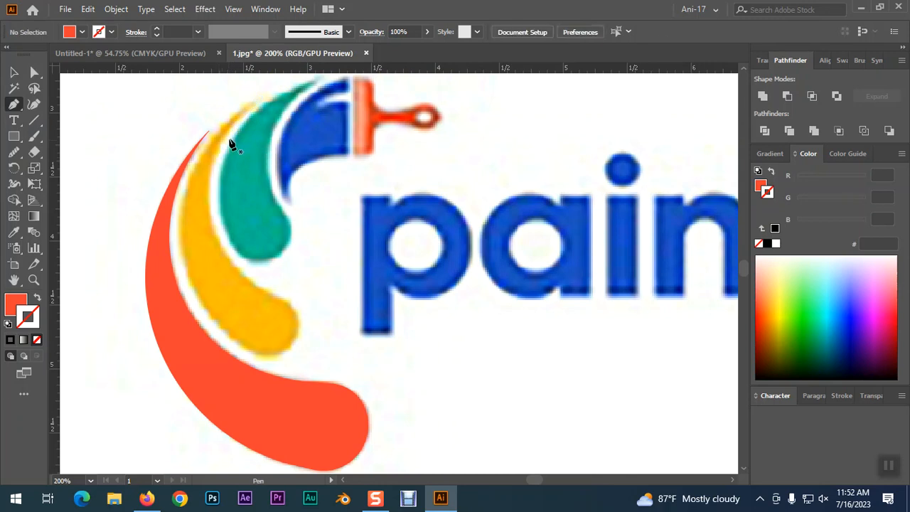
{"action": "left_click", "coordinate": [256, 104]}
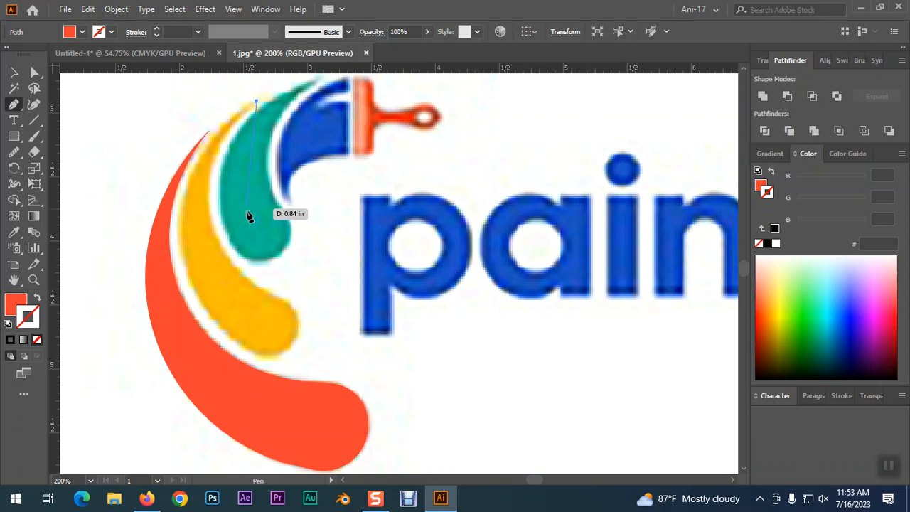
{"action": "left_click", "coordinate": [287, 305]}
{"action": "scroll", "coordinate": [299, 315], "scroll_direction": "down", "scroll_amount": 2}
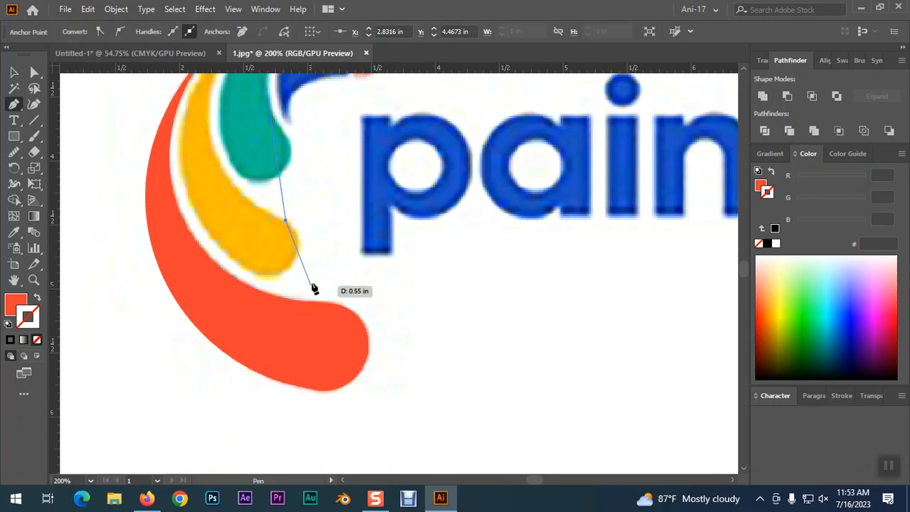
{"action": "left_click_drag", "start_coordinate": [297, 251], "coordinate": [267, 276]}
{"action": "left_click", "coordinate": [276, 277]}
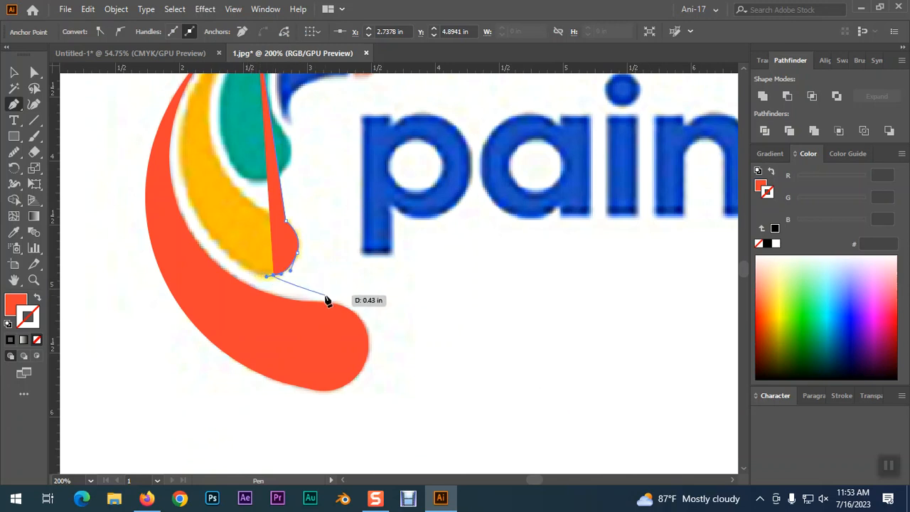
{"action": "key", "text": "ctrl+z"}
{"action": "key", "text": "ctrl+z"}
{"action": "key", "text": "ctrl+z"}
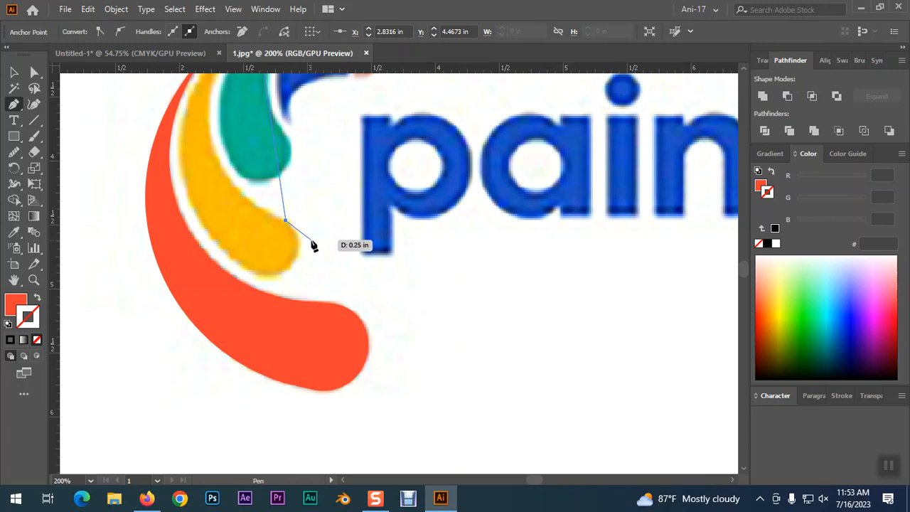
Continue the path in straight segments around the yellow rounded end, close it at the upper tip, and swap its fill and stroke colours.
{"action": "left_click", "coordinate": [311, 239]}
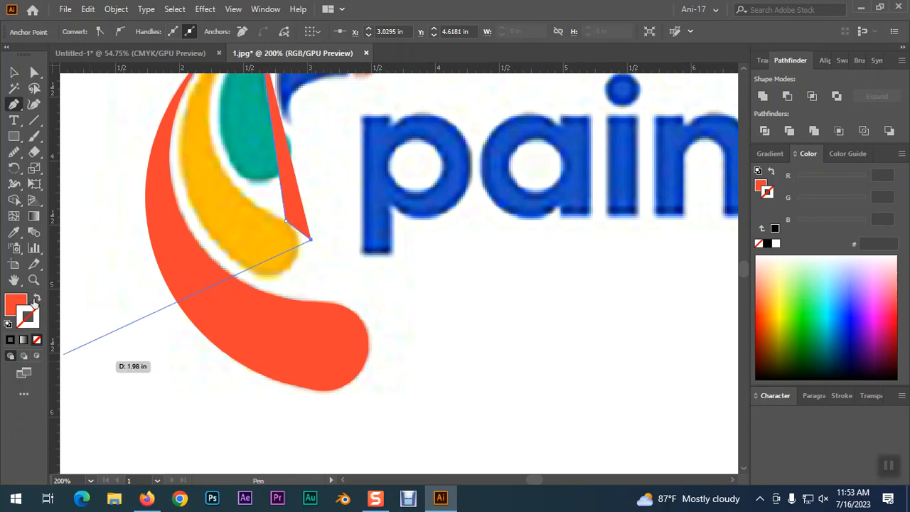
{"action": "left_click", "coordinate": [37, 300]}
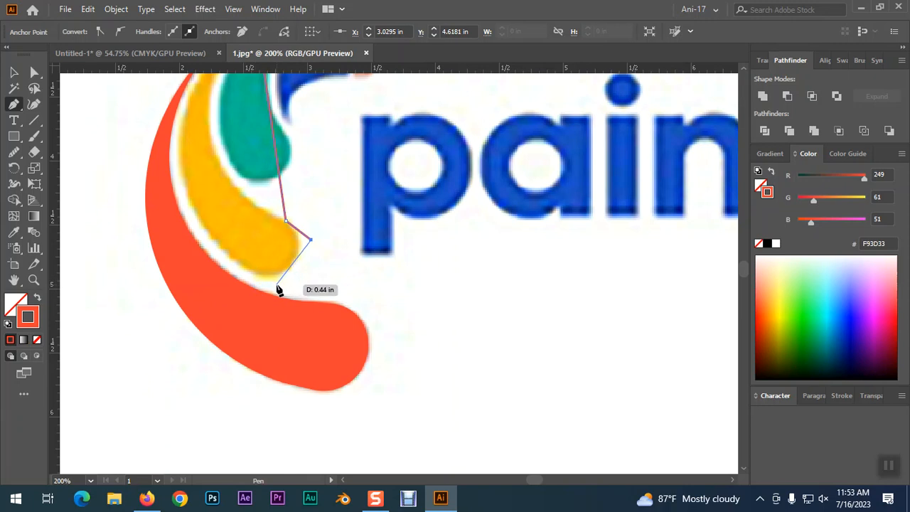
{"action": "left_click", "coordinate": [277, 283]}
{"action": "scroll", "coordinate": [204, 254], "scroll_direction": "up", "scroll_amount": 5}
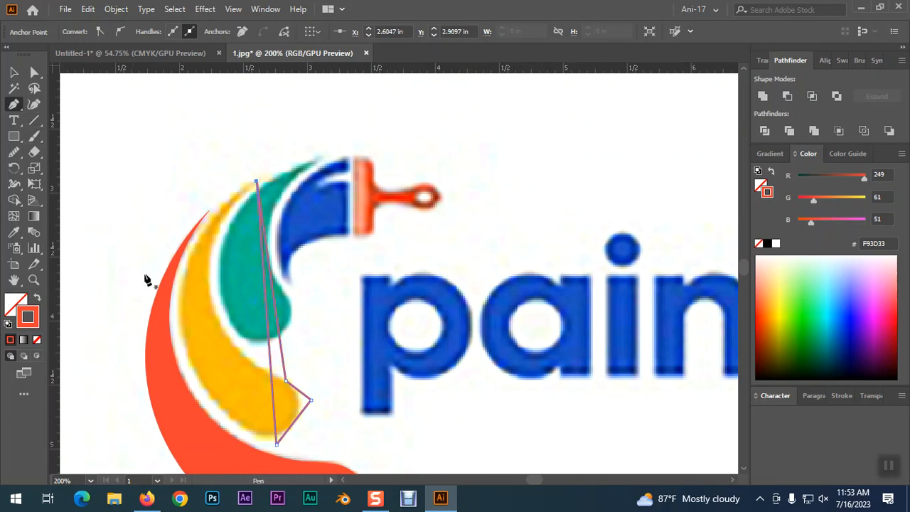
{"action": "key", "text": "ctrl+z"}
{"action": "key", "text": "ctrl+z"}
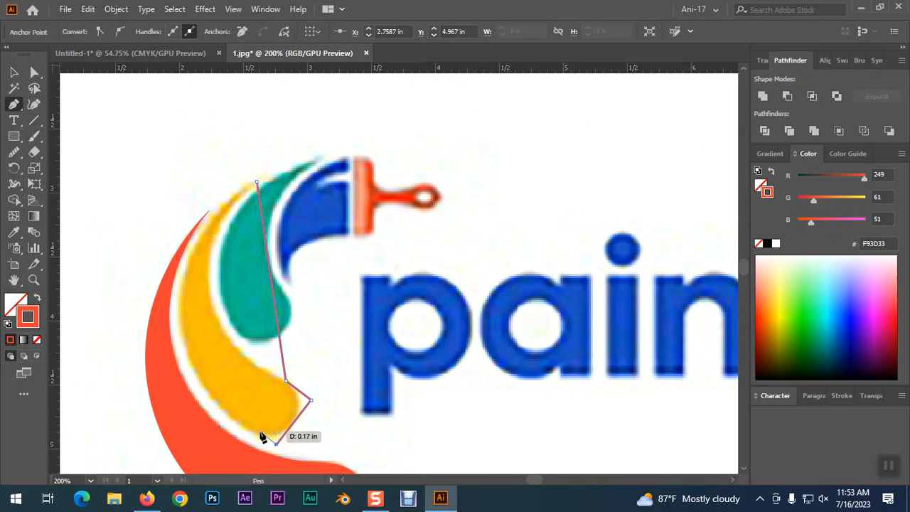
{"action": "scroll", "coordinate": [260, 436], "scroll_direction": "down", "scroll_amount": 2}
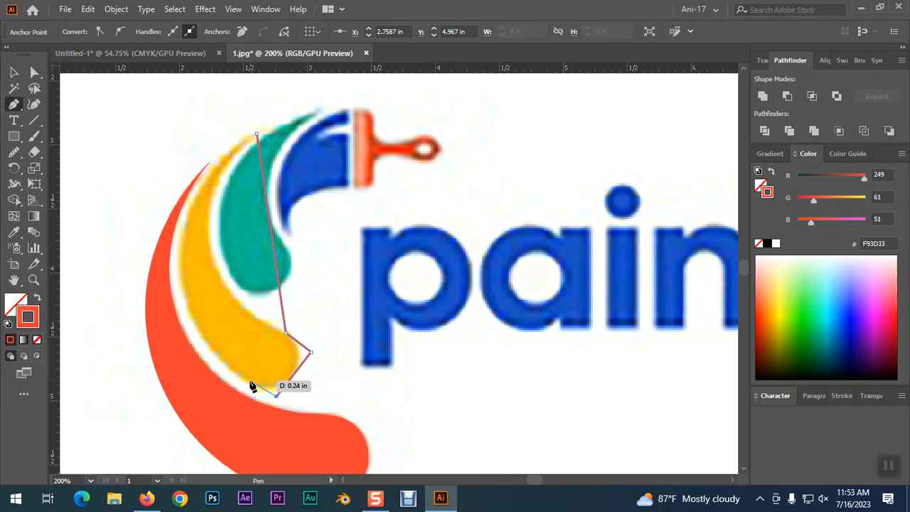
{"action": "left_click", "coordinate": [251, 384]}
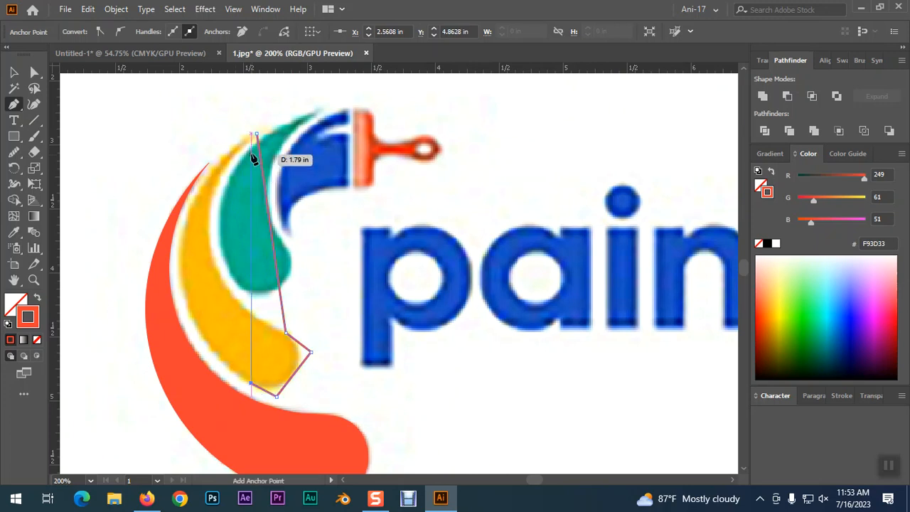
{"action": "left_click", "coordinate": [256, 134]}
Bend the path's two long sides with the Curvature tool to follow the yellow swoosh's outer and inner edges.
{"action": "left_click", "coordinate": [33, 106]}
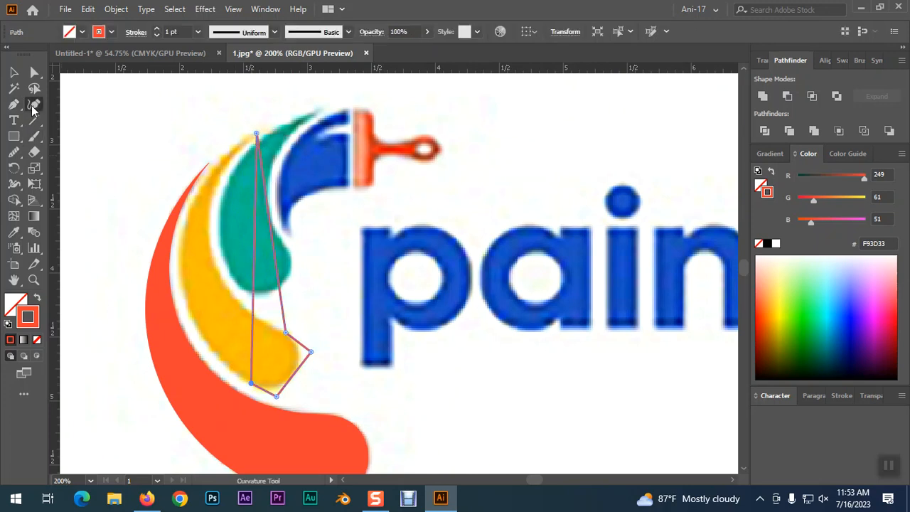
{"action": "left_click_drag", "start_coordinate": [256, 258], "coordinate": [182, 250]}
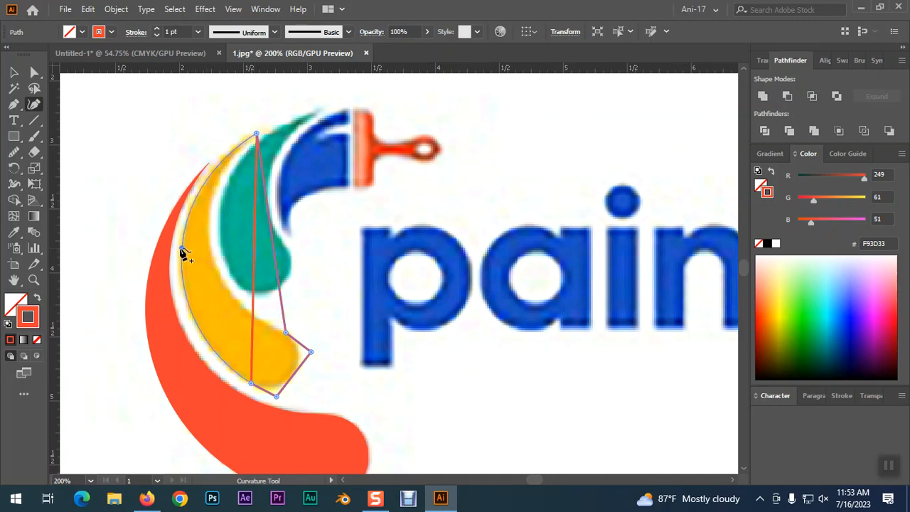
{"action": "left_click_drag", "start_coordinate": [274, 240], "coordinate": [208, 229]}
Round the path's two end corners to match the yellow swoosh, about 0.27 in for the lower and 0.22 in for the upper.
{"action": "scroll", "coordinate": [282, 264], "scroll_direction": "down", "scroll_amount": 1}
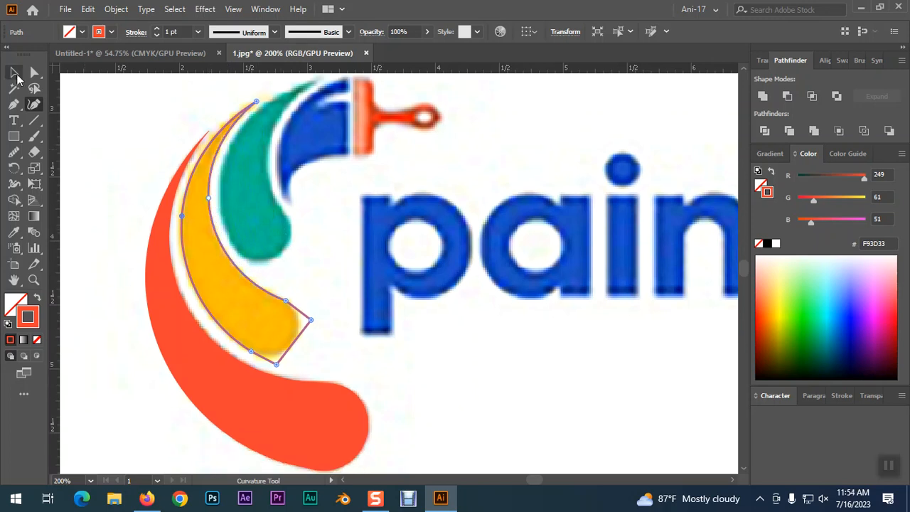
{"action": "left_click", "coordinate": [34, 72]}
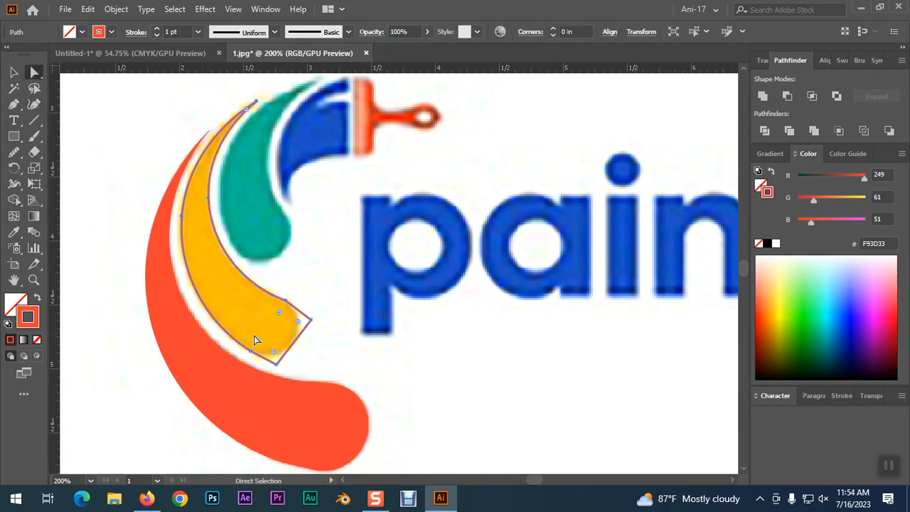
{"action": "left_click", "coordinate": [284, 372]}
{"action": "left_click", "coordinate": [277, 365]}
{"action": "left_click_drag", "start_coordinate": [275, 354], "coordinate": [271, 325]}
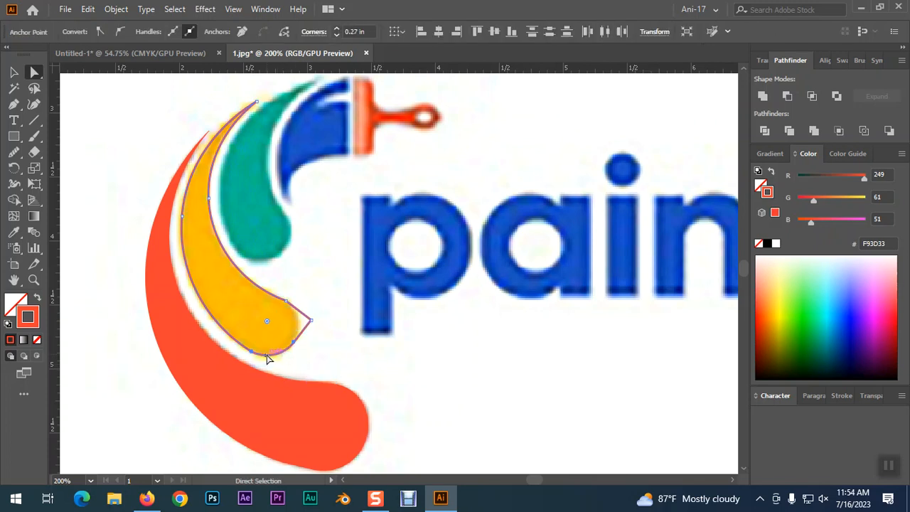
{"action": "left_click", "coordinate": [311, 321]}
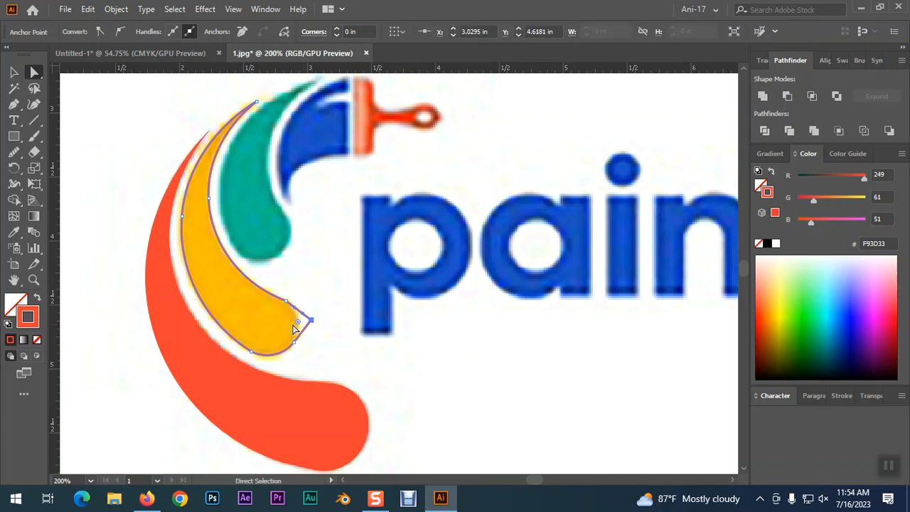
{"action": "left_click_drag", "start_coordinate": [297, 322], "coordinate": [249, 327]}
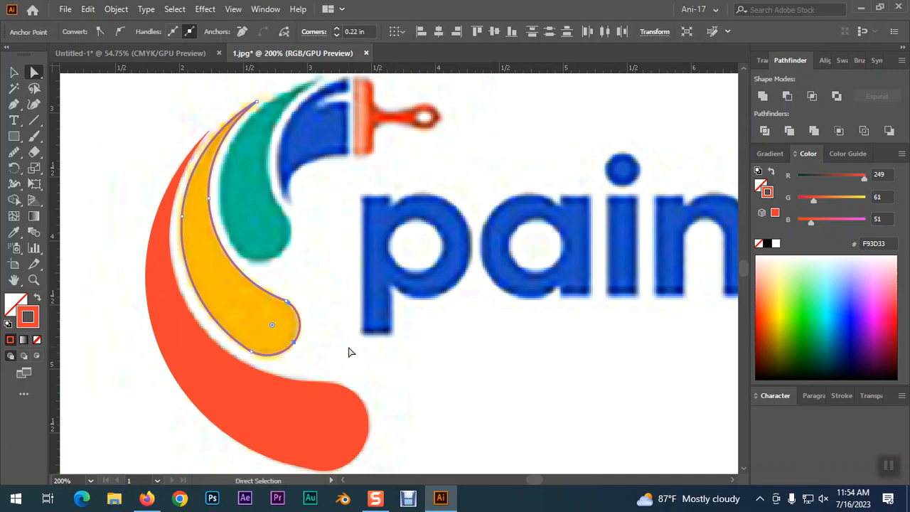
Smooth the yellow swoosh's path where the inner curve meets the rounded end with the Smooth tool.
{"action": "key", "text": "ctrl+equal"}
{"action": "key", "text": "ctrl+equal"}
{"action": "key", "text": "ctrl+equal"}
{"action": "key", "text": "ctrl+equal"}
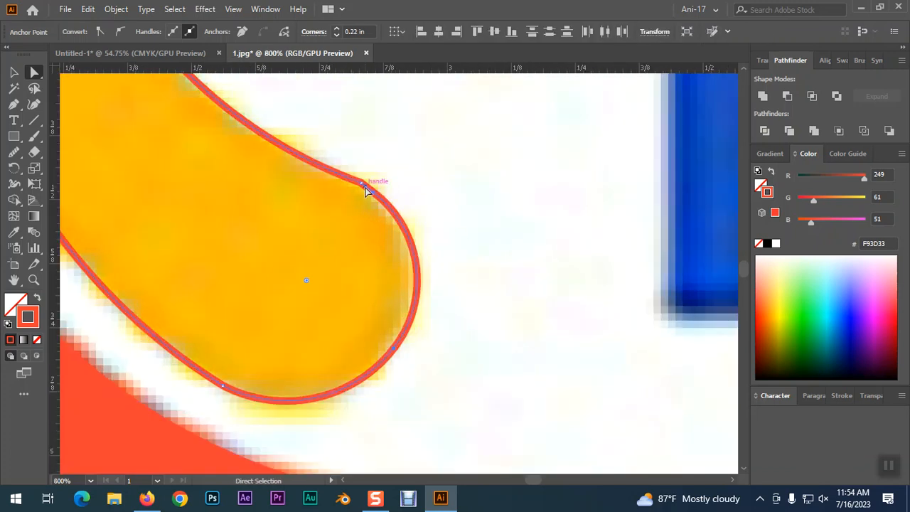
{"action": "left_click", "coordinate": [14, 152]}
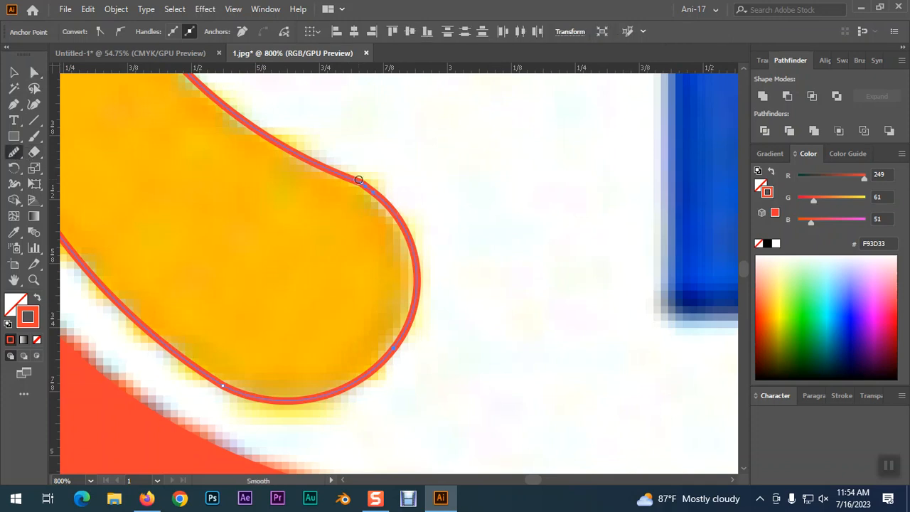
{"action": "left_click_drag", "start_coordinate": [380, 195], "coordinate": [439, 224]}
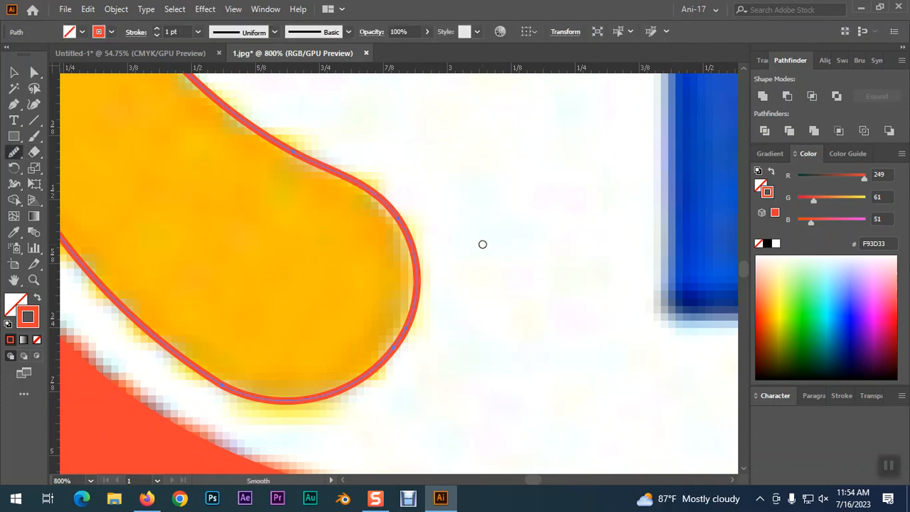
Fill the traced shape with the yellow sampled from the logo's middle swoosh, without a stroke, and deselect it.
{"action": "left_click", "coordinate": [14, 72]}
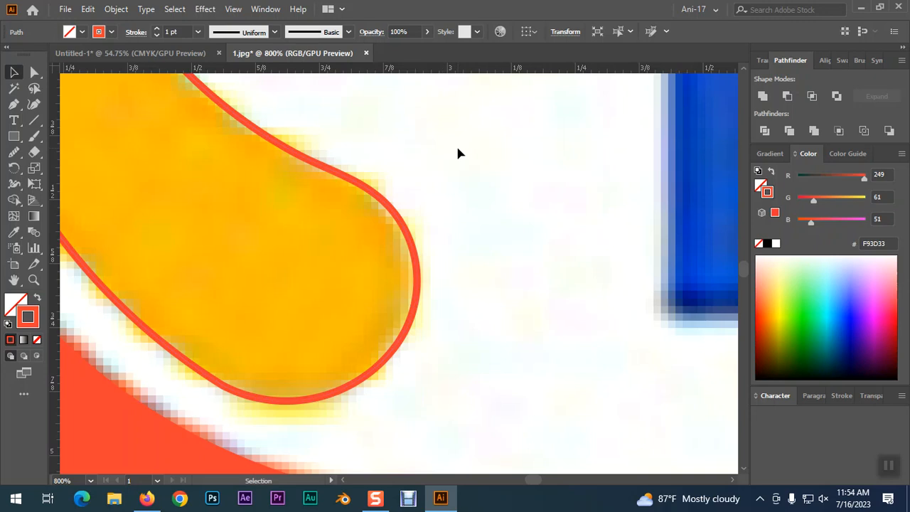
{"action": "left_click", "coordinate": [458, 153]}
{"action": "left_click", "coordinate": [354, 185]}
{"action": "left_click", "coordinate": [13, 232]}
{"action": "left_click", "coordinate": [220, 211]}
{"action": "left_click", "coordinate": [14, 73]}
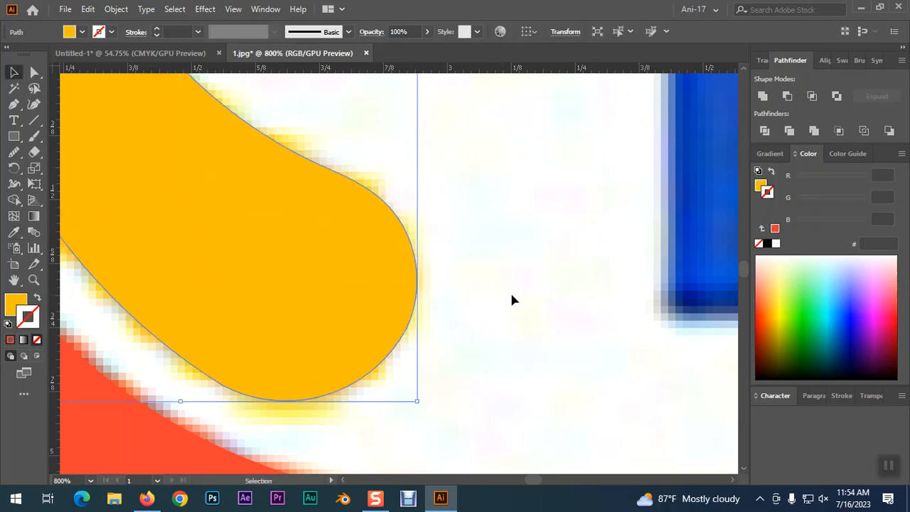
{"action": "left_click", "coordinate": [555, 301]}
Draw a closed, straight-sided five-point path roughly around the teal swoosh with the Pen tool.
{"action": "key", "text": "ctrl+minus"}
{"action": "key", "text": "ctrl+minus"}
{"action": "key", "text": "ctrl+minus"}
{"action": "key", "text": "ctrl+minus"}
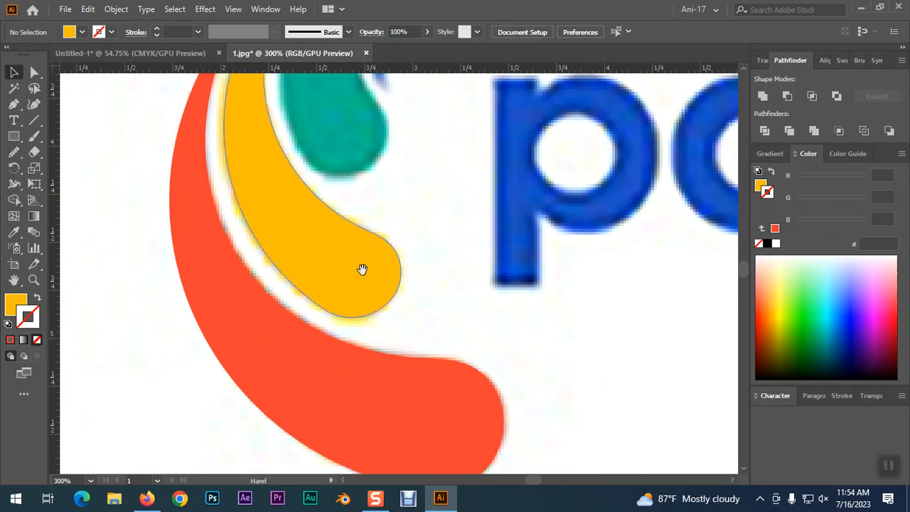
{"action": "left_click_drag", "start_coordinate": [387, 224], "coordinate": [242, 353]}
{"action": "key", "text": "ctrl+minus"}
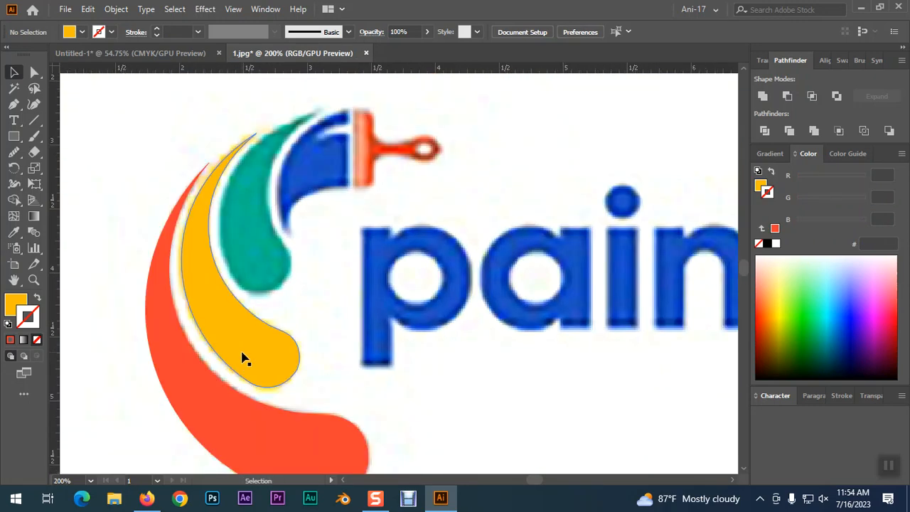
{"action": "left_click_drag", "start_coordinate": [294, 295], "coordinate": [257, 328]}
{"action": "left_click", "coordinate": [13, 104]}
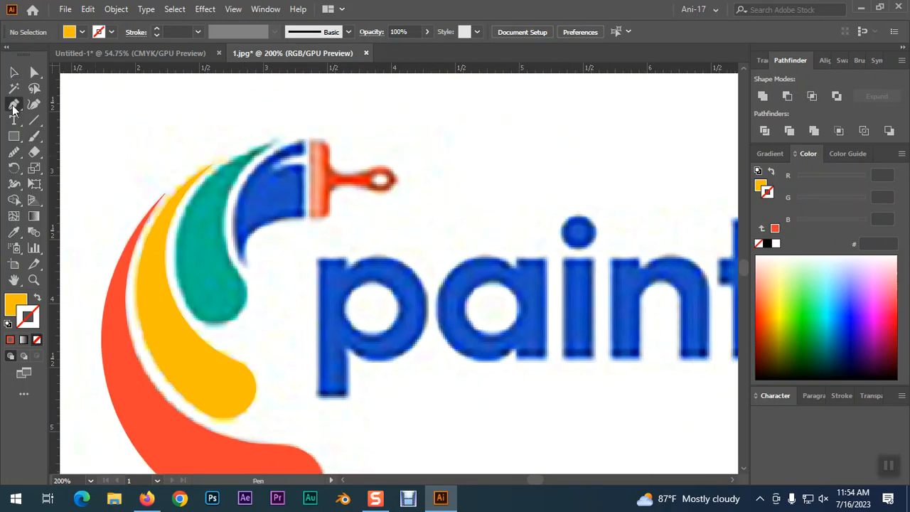
{"action": "left_click", "coordinate": [271, 145]}
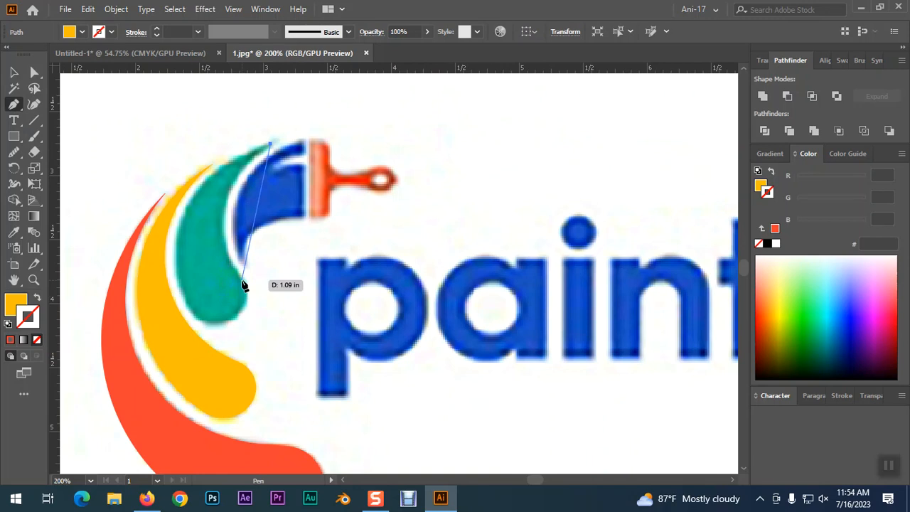
{"action": "left_click", "coordinate": [243, 282]}
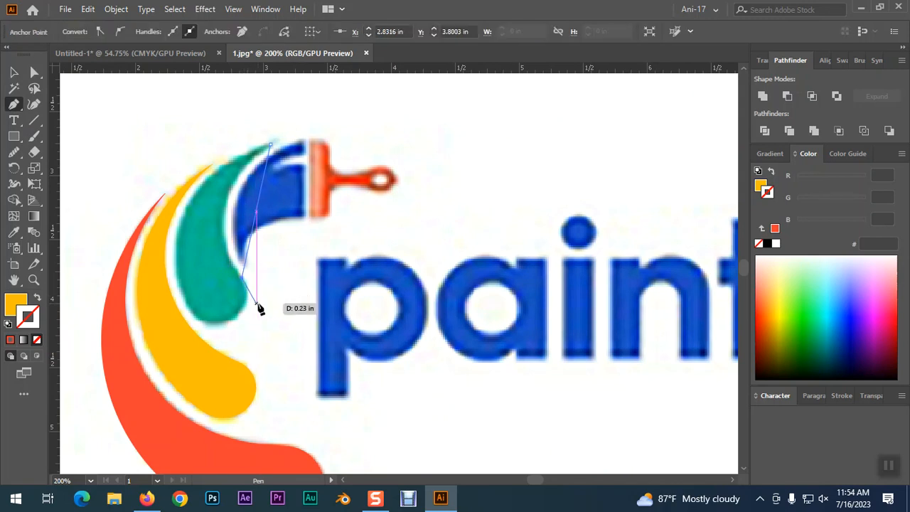
{"action": "left_click", "coordinate": [258, 305]}
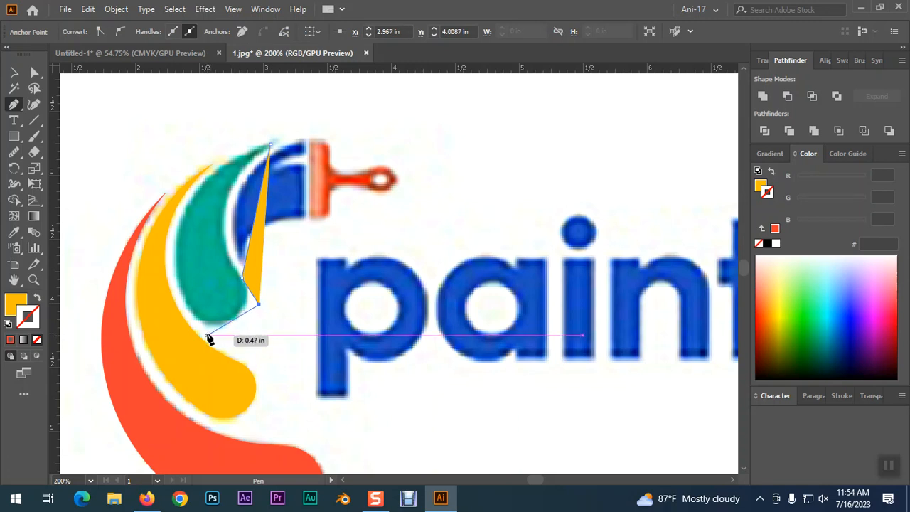
{"action": "left_click", "coordinate": [207, 335]}
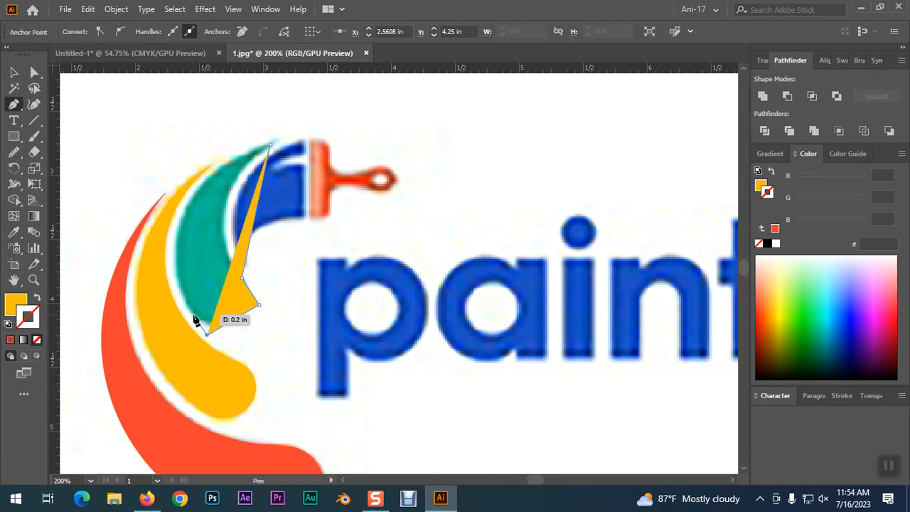
{"action": "left_click", "coordinate": [192, 314]}
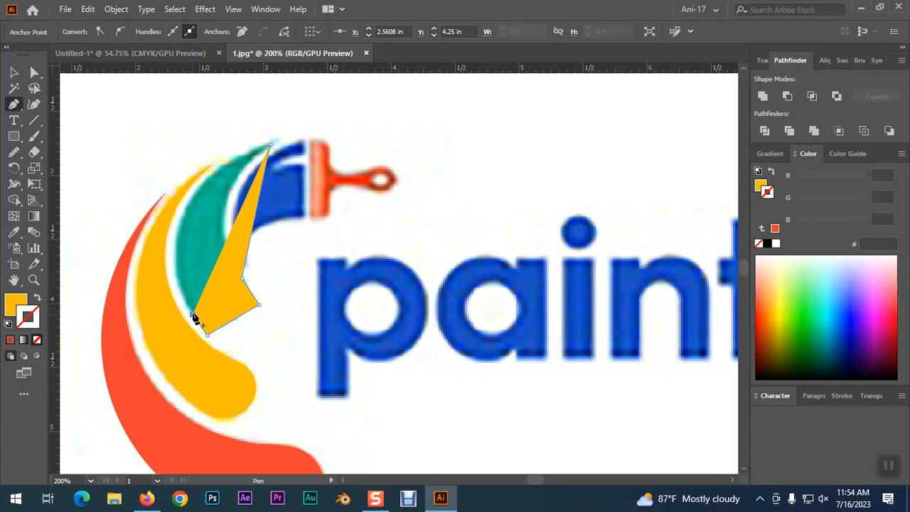
{"action": "left_click", "coordinate": [270, 151]}
{"action": "key", "text": "v"}
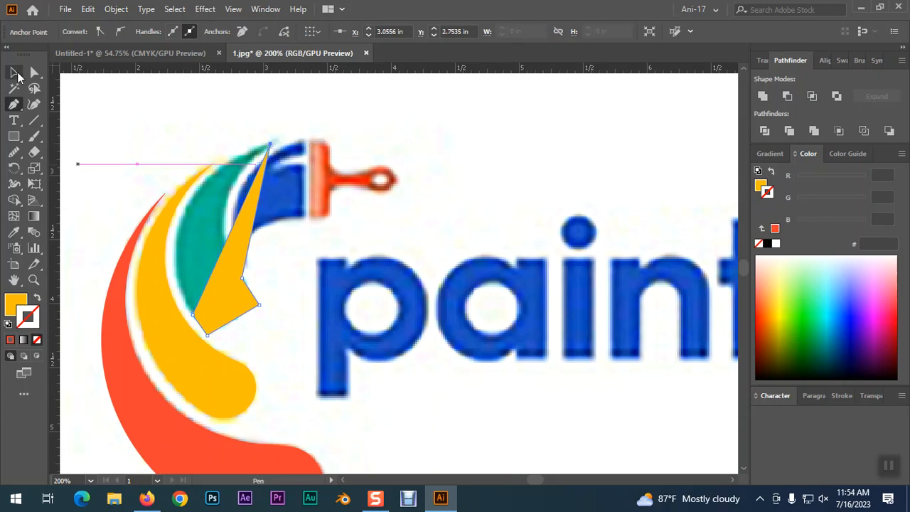
Swap the path's fill and stroke, and bend its two long sides with the Curvature tool to follow the teal swoosh's edges.
{"action": "left_click", "coordinate": [38, 298]}
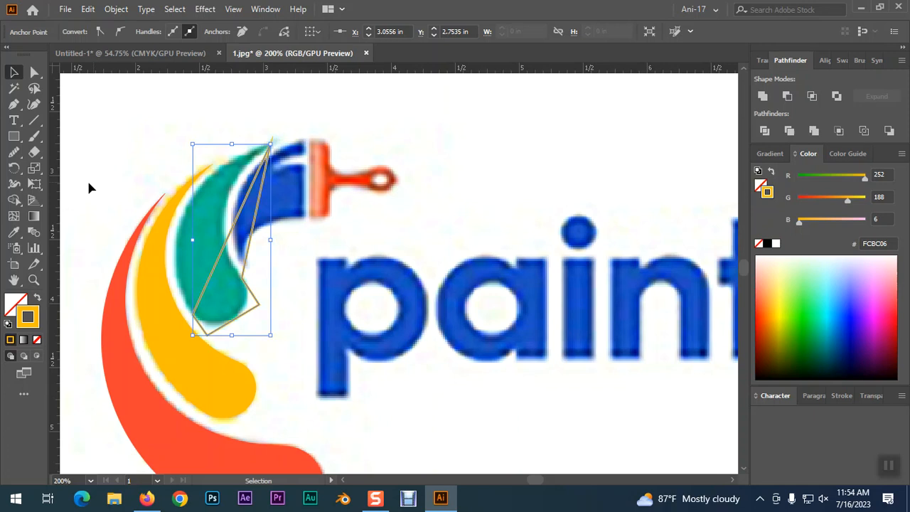
{"action": "left_click", "coordinate": [33, 104]}
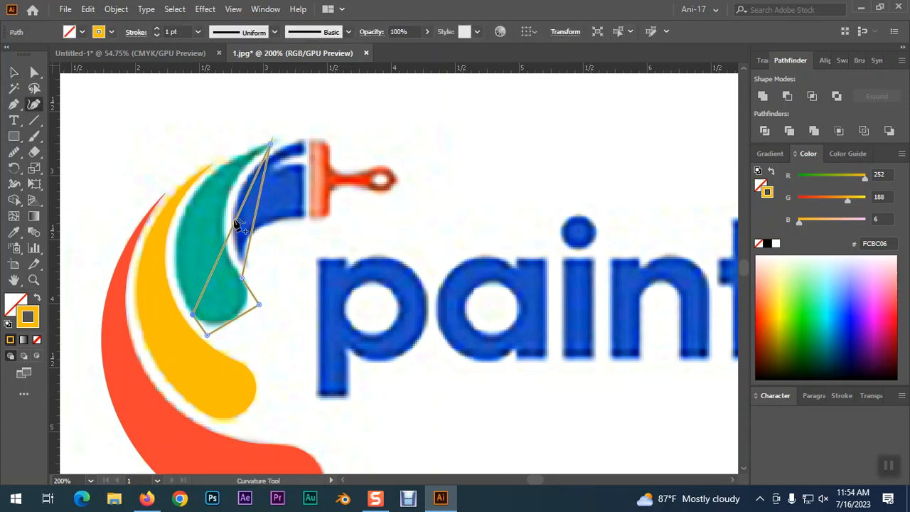
{"action": "left_click_drag", "start_coordinate": [235, 228], "coordinate": [187, 206]}
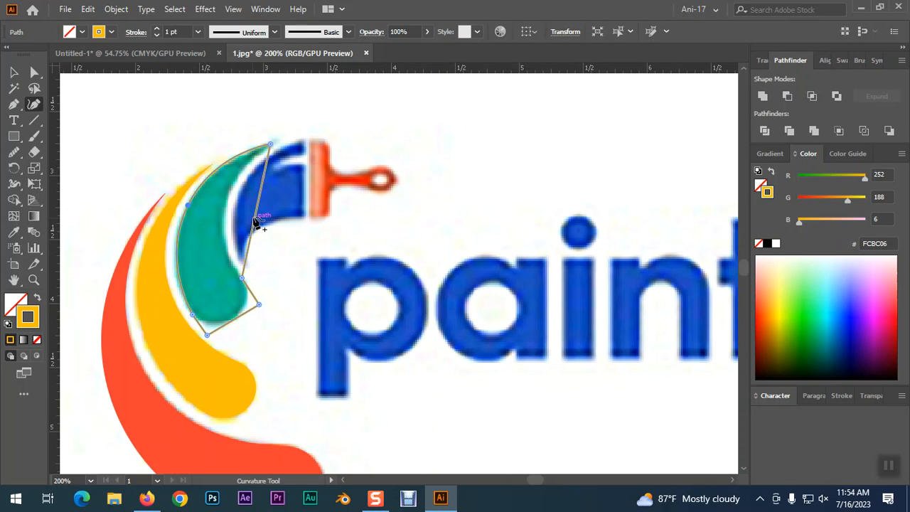
{"action": "left_click_drag", "start_coordinate": [254, 210], "coordinate": [229, 214]}
{"action": "left_click", "coordinate": [35, 72]}
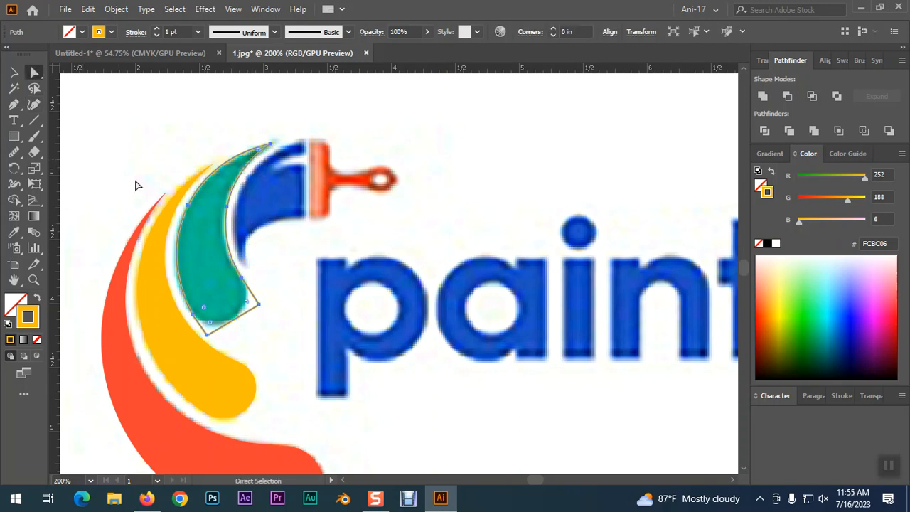
{"action": "left_click", "coordinate": [279, 364]}
{"action": "left_click", "coordinate": [206, 335]}
{"action": "left_click_drag", "start_coordinate": [212, 324], "coordinate": [217, 297]}
{"action": "key", "text": "ctrl+z"}
Nudge the anchor on the path's outer side near the lower end to follow the teal swoosh's edge more closely.
{"action": "key", "text": "ctrl+plus"}
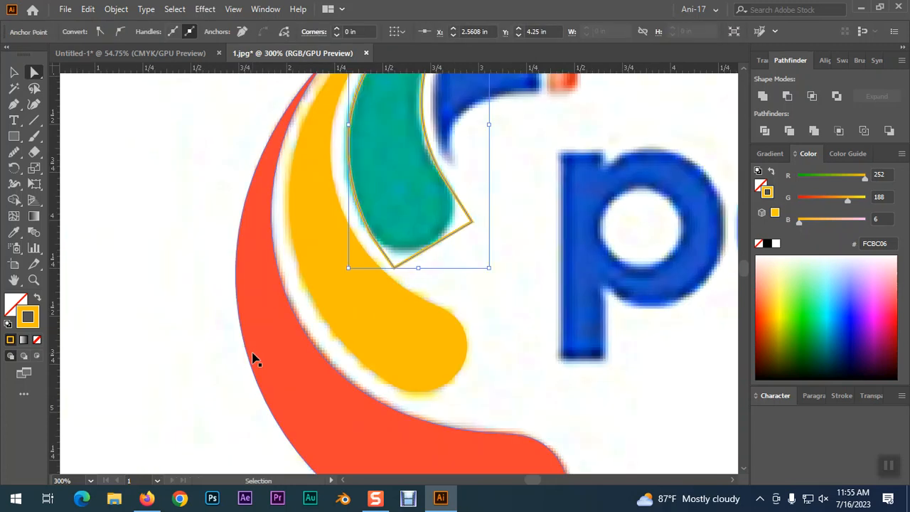
{"action": "key", "text": "ctrl+plus"}
{"action": "key", "text": "ctrl+plus"}
{"action": "key", "text": "ctrl+plus"}
{"action": "left_click", "coordinate": [413, 286]}
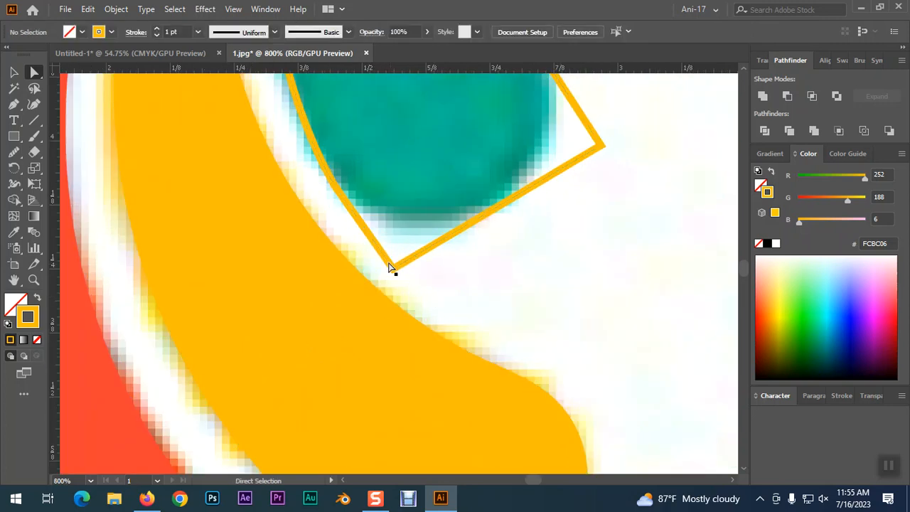
{"action": "left_click_drag", "start_coordinate": [336, 188], "coordinate": [330, 182]}
{"action": "left_click", "coordinate": [412, 268]}
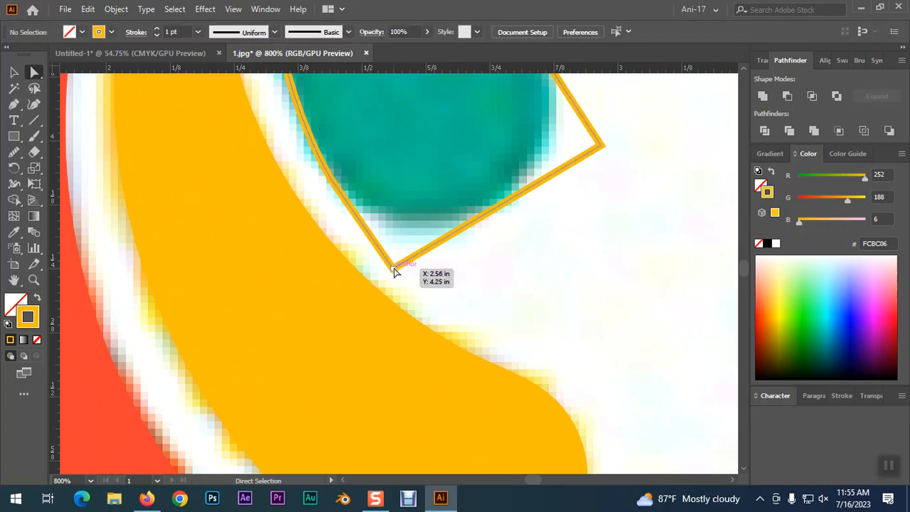
Round the path's two end corners to match the teal swoosh, about 0.22 in for the lower and 0.24 in for the upper.
{"action": "left_click", "coordinate": [395, 271]}
{"action": "left_click_drag", "start_coordinate": [397, 258], "coordinate": [479, 147]}
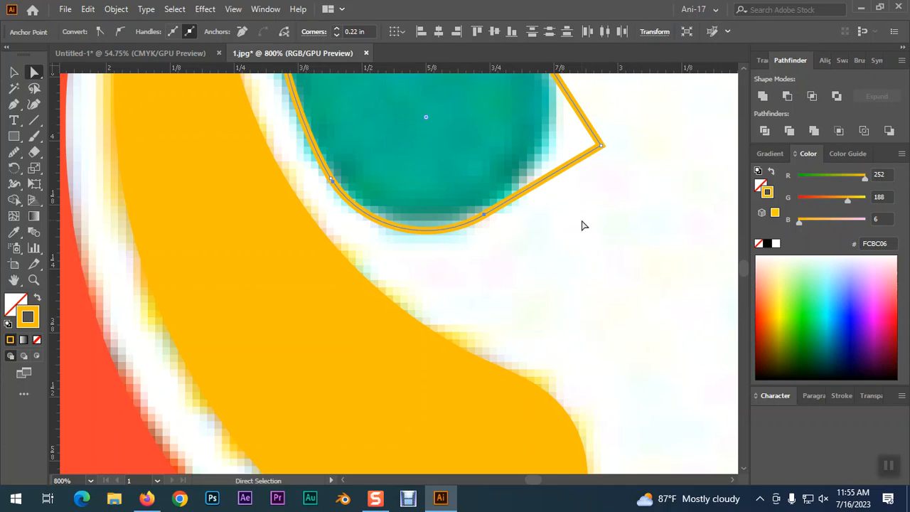
{"action": "scroll", "coordinate": [582, 228], "scroll_direction": "up", "scroll_amount": 2}
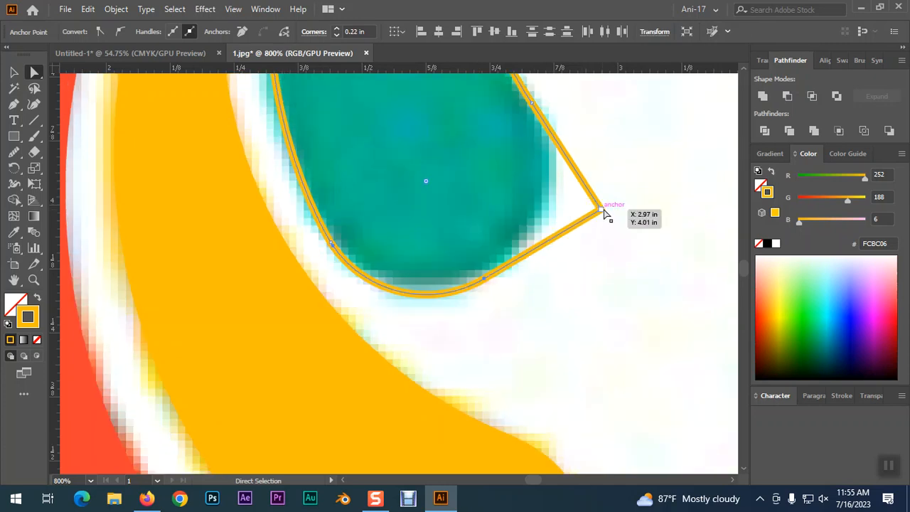
{"action": "left_click", "coordinate": [600, 209]}
{"action": "left_click_drag", "start_coordinate": [573, 209], "coordinate": [413, 197]}
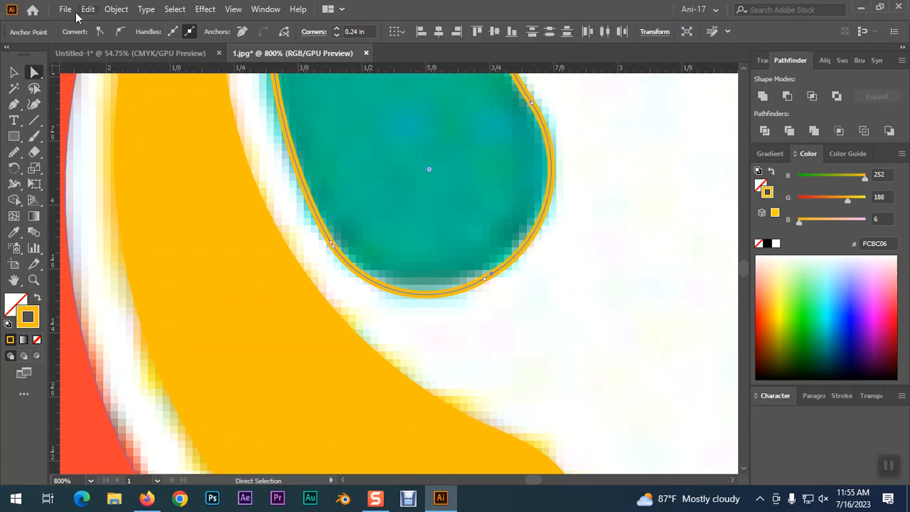
{"action": "left_click", "coordinate": [14, 72]}
{"action": "left_click", "coordinate": [577, 361]}
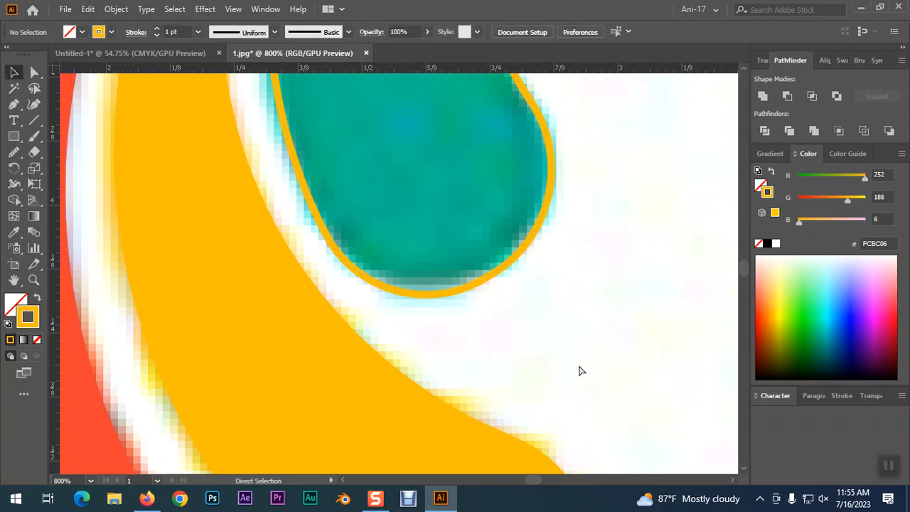
Fill the traced path with the teal sampled from the logo's inner swoosh, without a stroke.
{"action": "key", "text": "ctrl+minus"}
{"action": "key", "text": "ctrl+minus"}
{"action": "key", "text": "ctrl+minus"}
{"action": "key", "text": "ctrl+minus"}
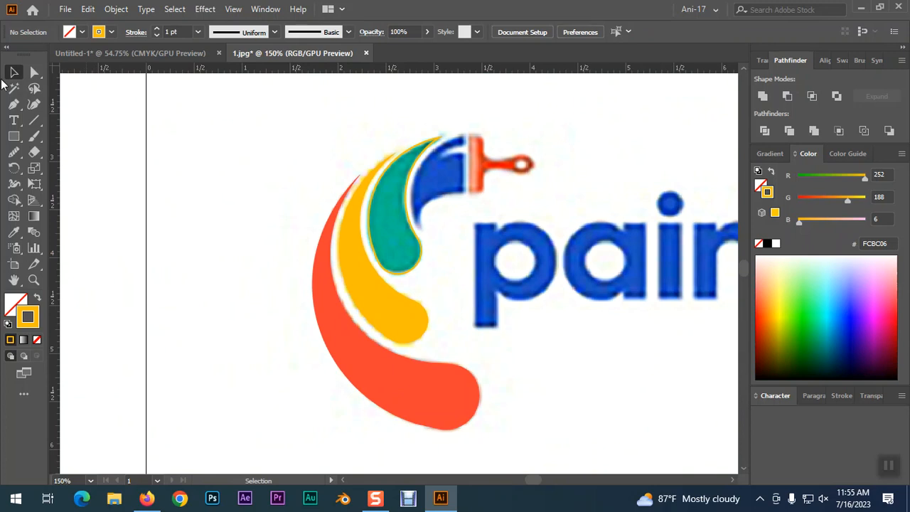
{"action": "left_click", "coordinate": [416, 239]}
{"action": "key", "text": "i"}
{"action": "left_click", "coordinate": [386, 208]}
{"action": "left_click", "coordinate": [14, 74]}
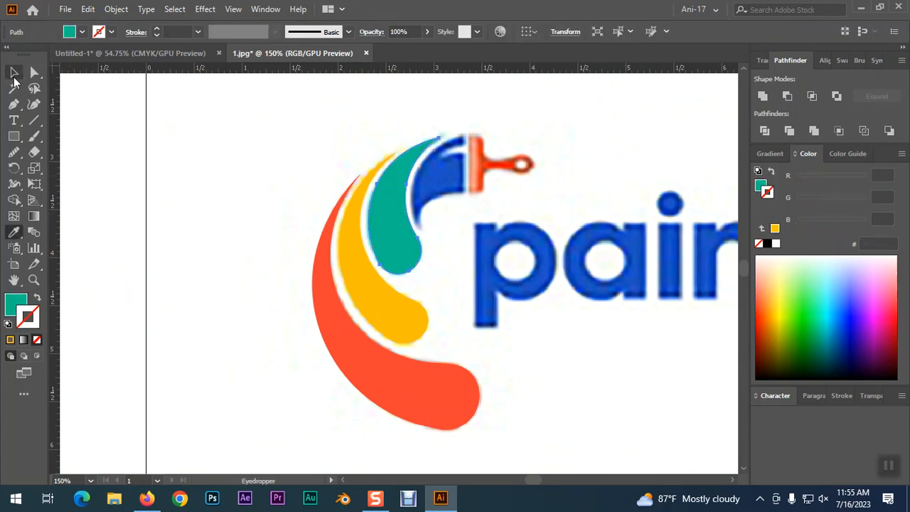
Start a Pen path at the upper corner of the blue bristles and curve it along their outer edge to the lower tip.
{"action": "key", "text": "ctrl+plus"}
{"action": "key", "text": "ctrl+plus"}
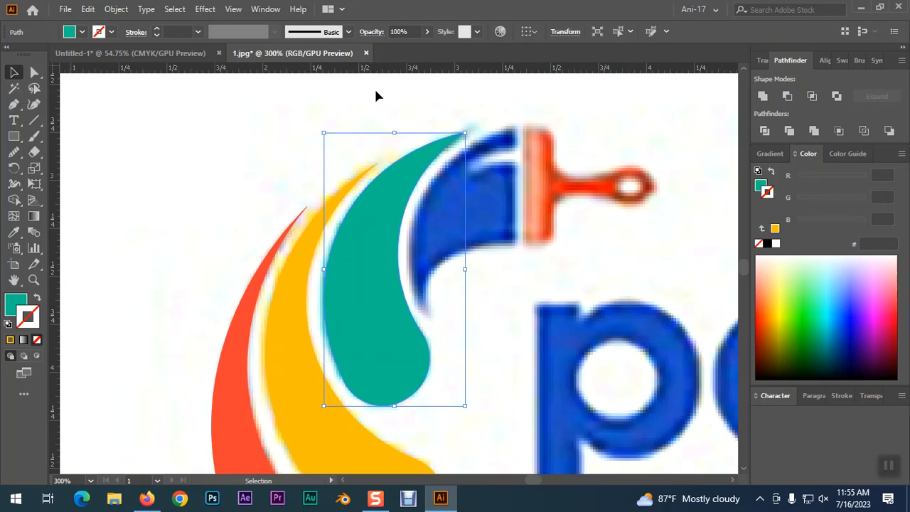
{"action": "scroll", "coordinate": [350, 147], "scroll_direction": "right", "scroll_amount": 2}
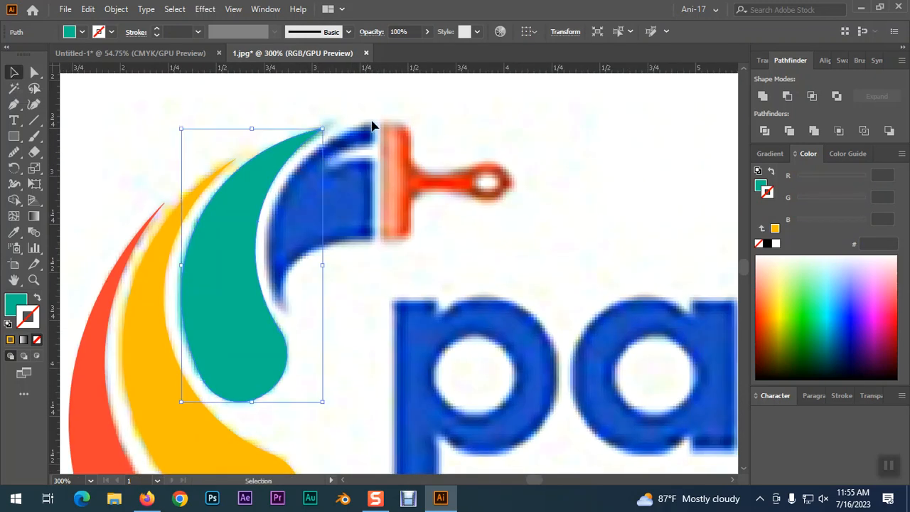
{"action": "left_click", "coordinate": [114, 160]}
{"action": "left_click", "coordinate": [16, 105]}
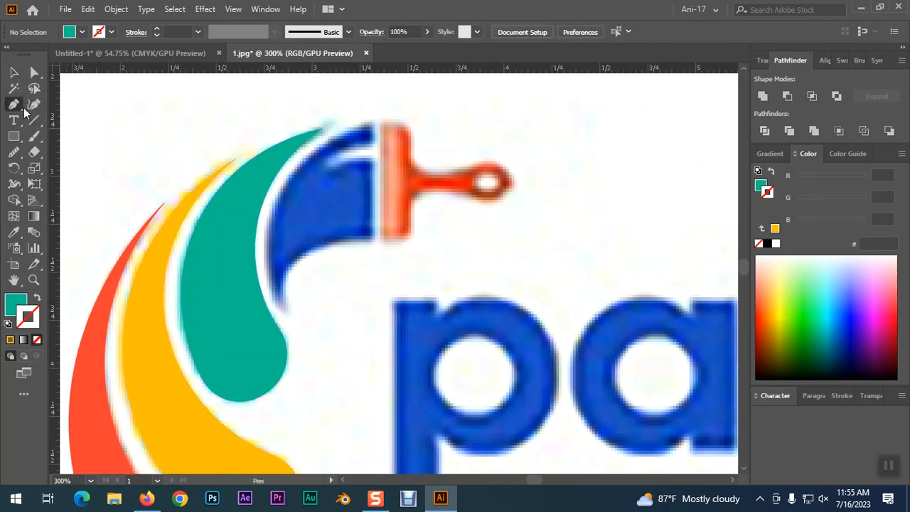
{"action": "left_click", "coordinate": [371, 122]}
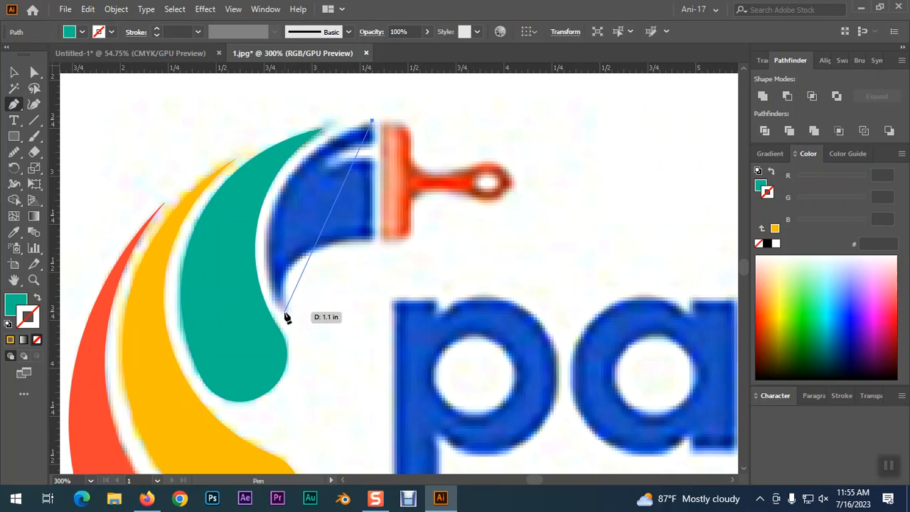
{"action": "left_click_drag", "start_coordinate": [286, 311], "coordinate": [273, 274]}
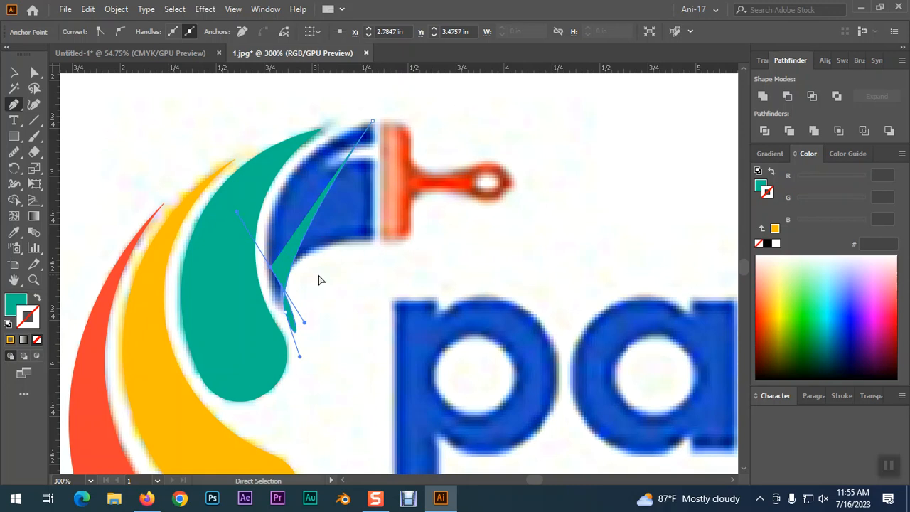
{"action": "key", "text": "ctrl"}
{"action": "left_click_drag", "start_coordinate": [275, 272], "coordinate": [212, 166]}
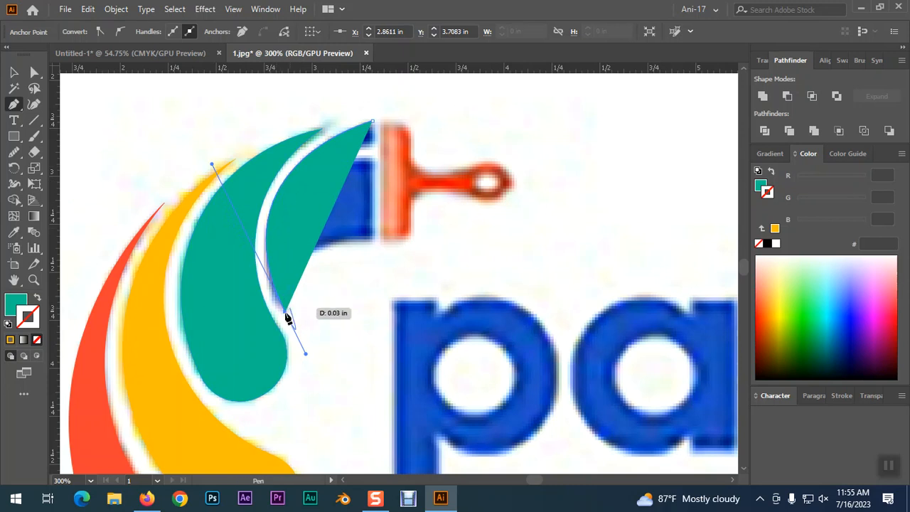
Swap the path's fill and stroke, and close the bristle outline along the lower curve and the straight edge beside the handle.
{"action": "left_click", "coordinate": [38, 299]}
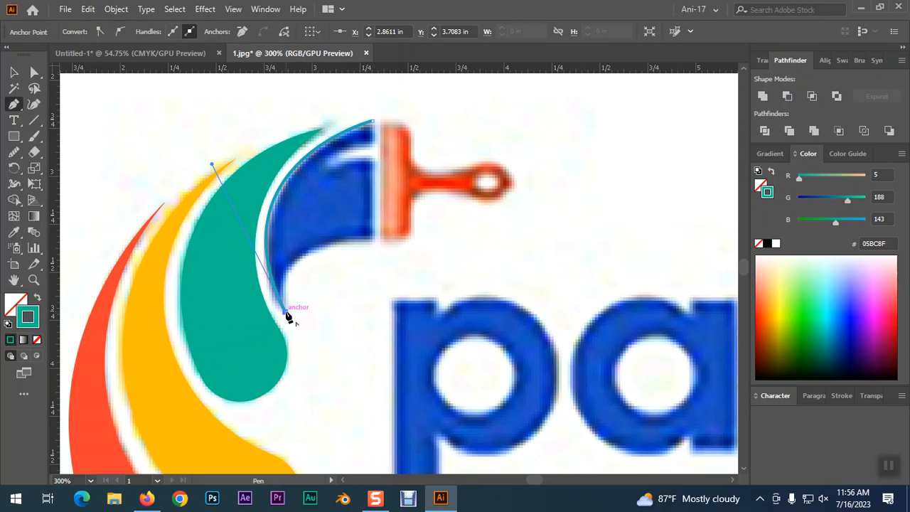
{"action": "left_click_drag", "start_coordinate": [373, 241], "coordinate": [488, 240]}
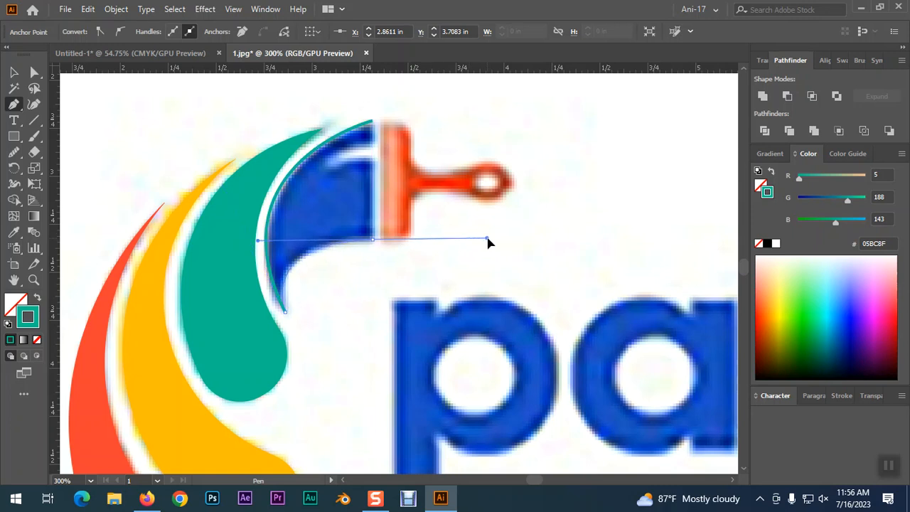
{"action": "left_click", "coordinate": [374, 241]}
{"action": "left_click", "coordinate": [374, 122]}
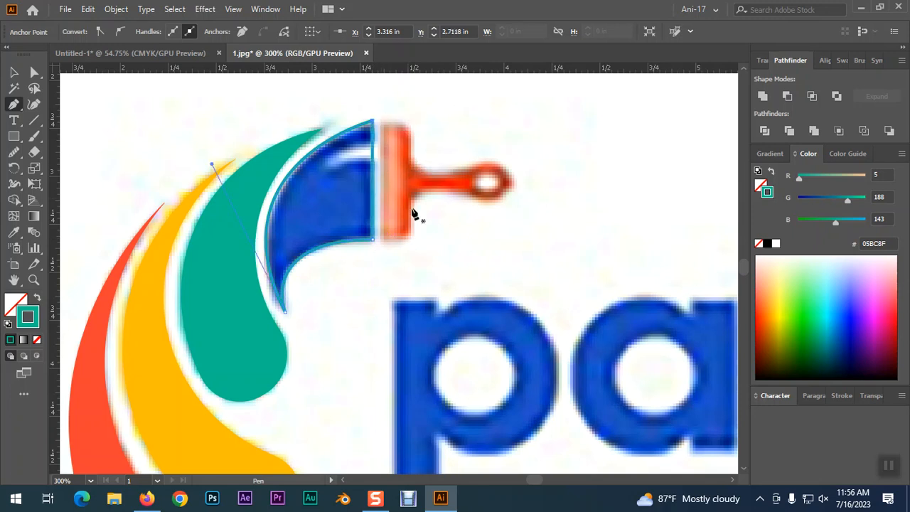
Trace the white highlight in the blue bristles with a curved open Pen path running from the straight edge to its tip and back.
{"action": "left_click", "coordinate": [378, 144]}
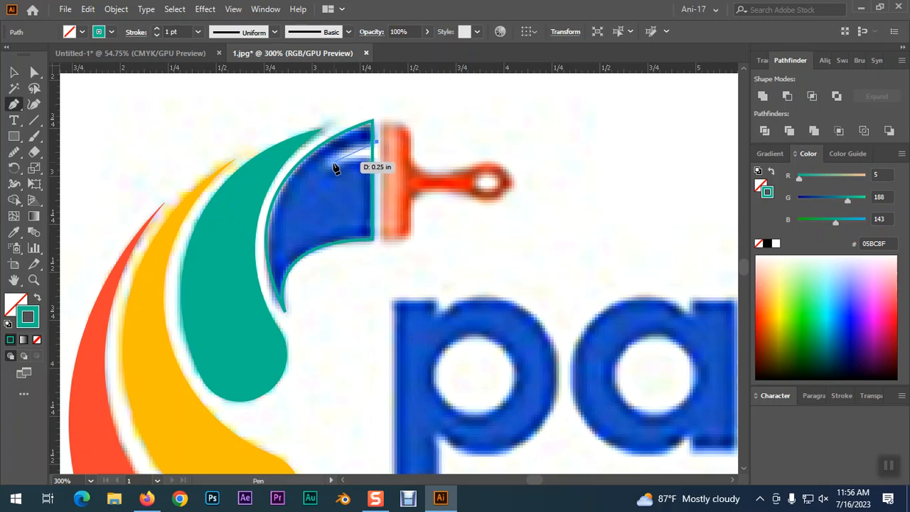
{"action": "left_click_drag", "start_coordinate": [330, 167], "coordinate": [308, 192]}
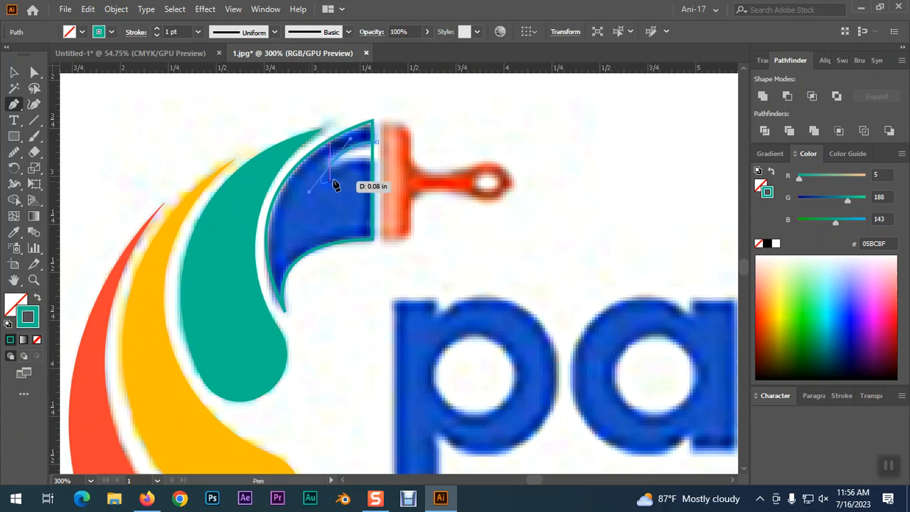
{"action": "left_click", "coordinate": [330, 166]}
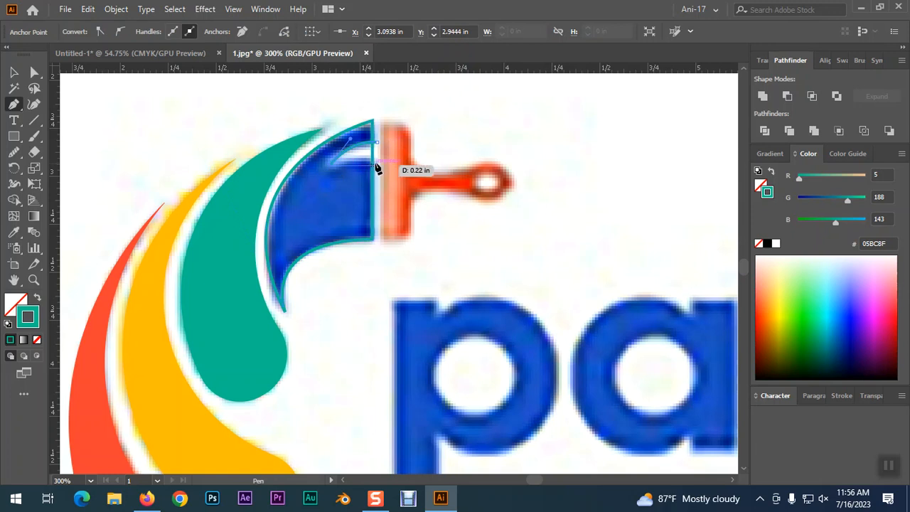
{"action": "left_click_drag", "start_coordinate": [377, 162], "coordinate": [388, 165]}
{"action": "left_click_drag", "start_coordinate": [400, 171], "coordinate": [400, 168]}
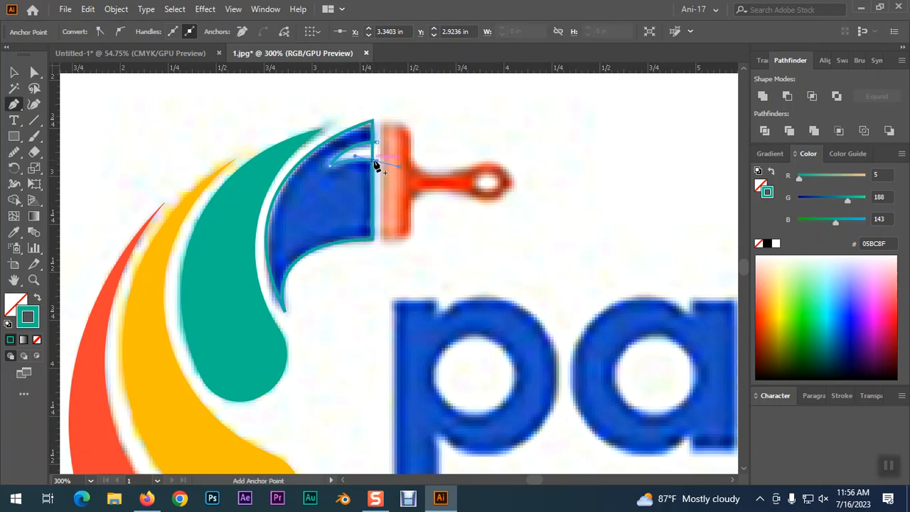
{"action": "left_click", "coordinate": [377, 162]}
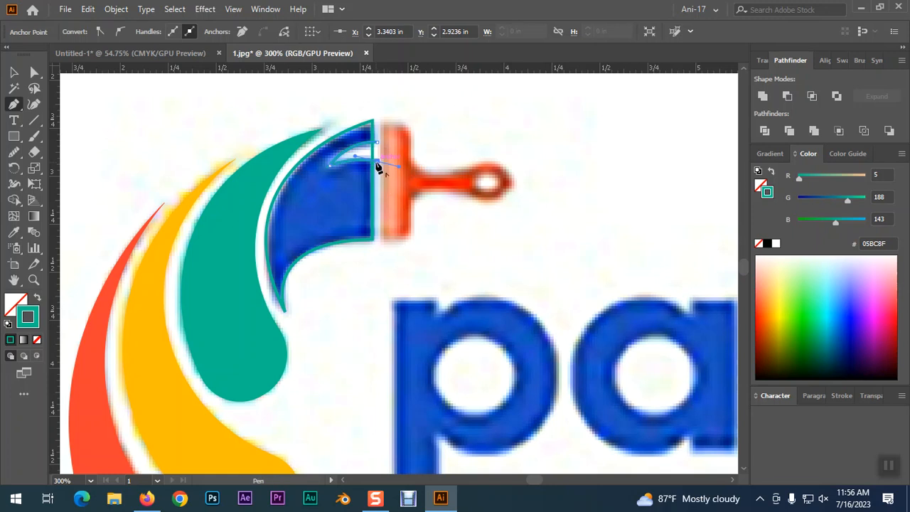
{"action": "left_click", "coordinate": [418, 236], "text": "ctrl"}
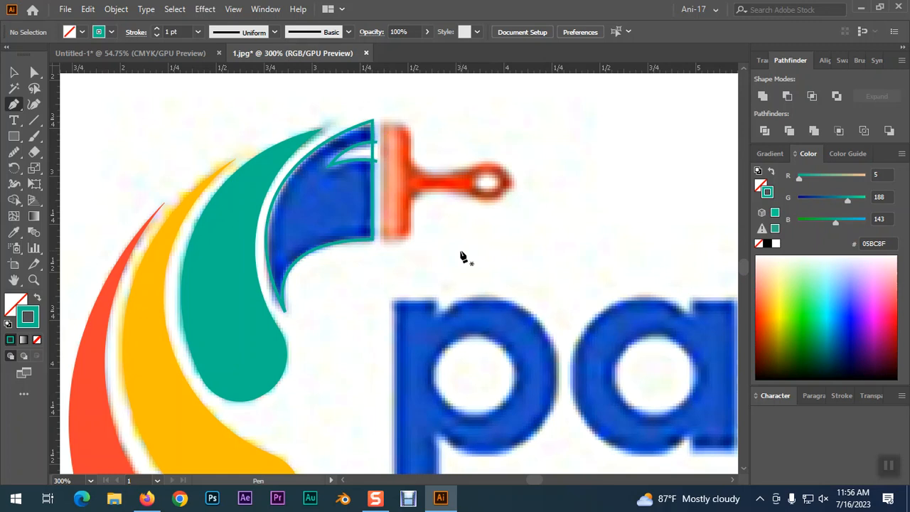
Draw a Pen path down the red brush head's bristle-side edge, about 0.63 in, and across its lower end, about 0.16 in.
{"action": "key", "text": "ctrl+equal"}
{"action": "left_click_drag", "start_coordinate": [458, 238], "coordinate": [379, 303]}
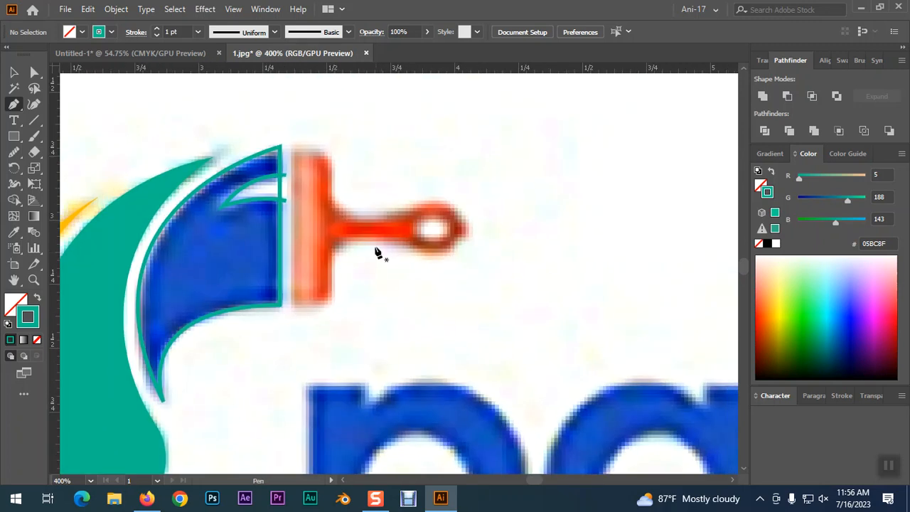
{"action": "left_click", "coordinate": [291, 147]}
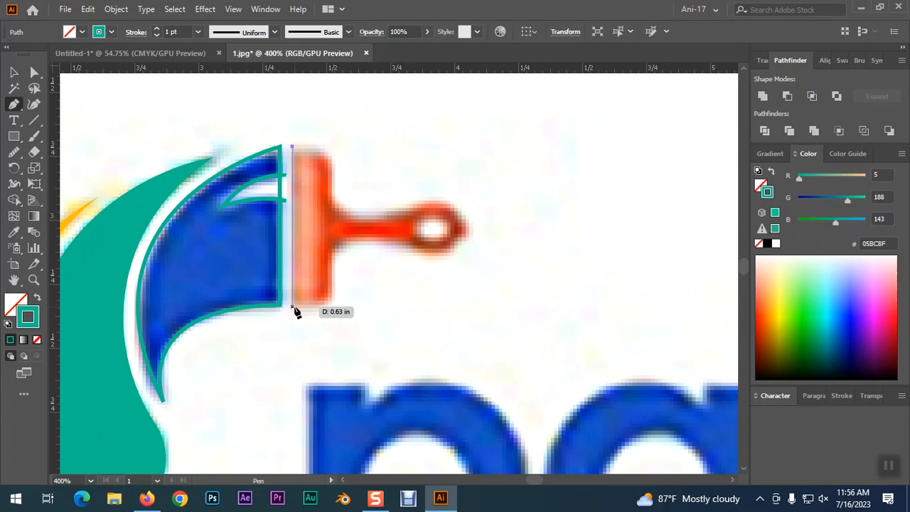
{"action": "left_click", "coordinate": [292, 307]}
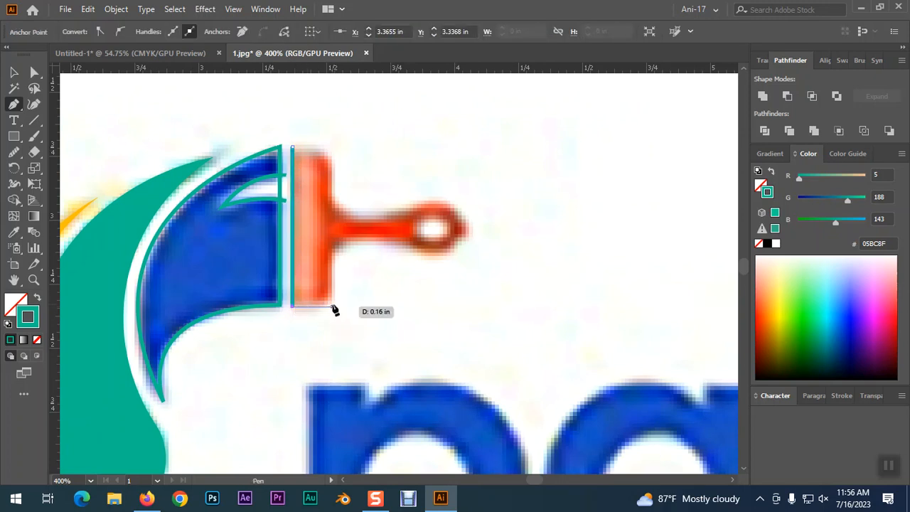
{"action": "left_click", "coordinate": [333, 308]}
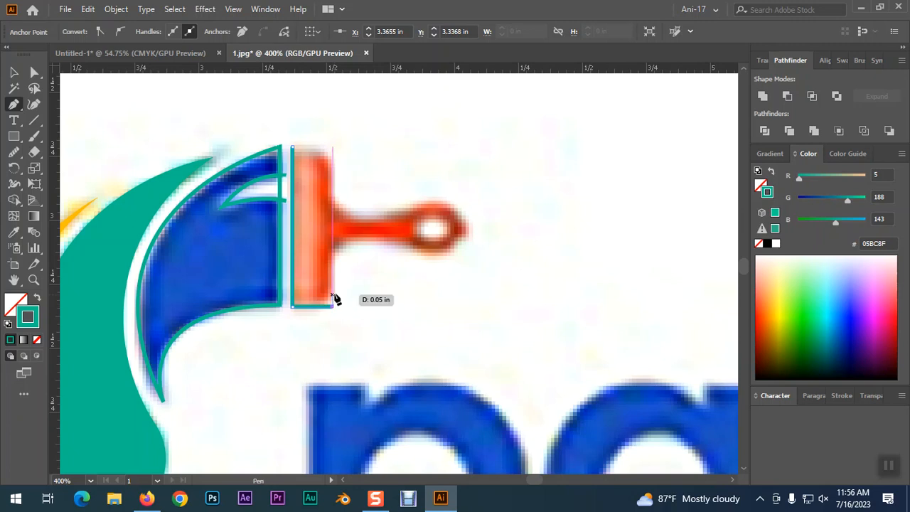
Continue the path up the brush head to the handle, about 0.53 in along it, and end with a 0.03 in upward segment at the tip.
{"action": "left_click", "coordinate": [333, 244]}
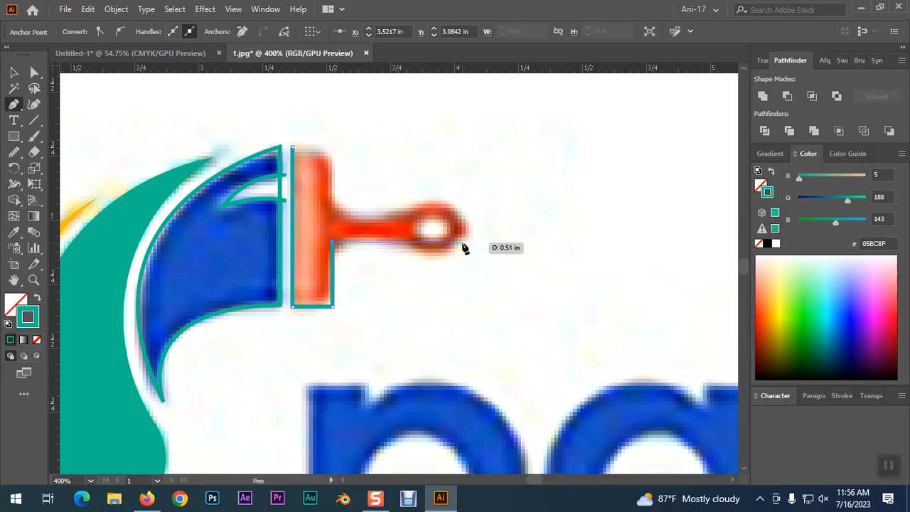
{"action": "key", "text": "ctrl+z"}
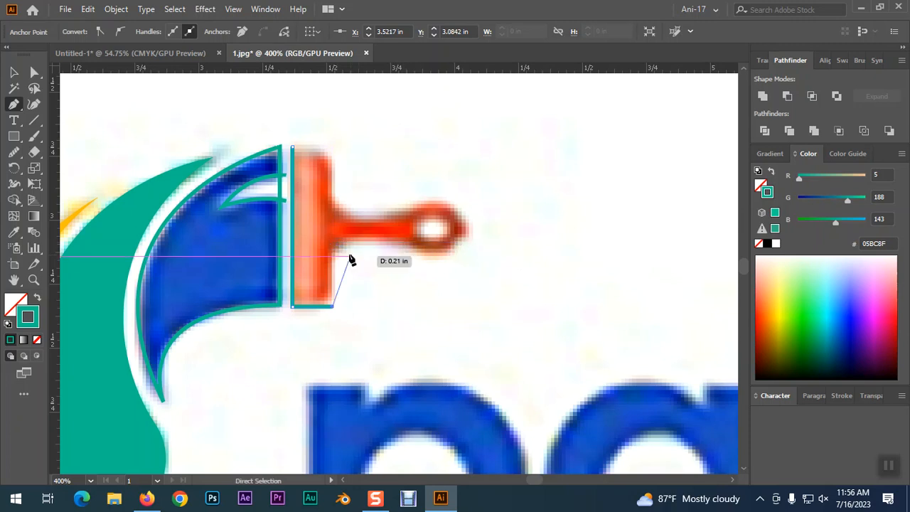
{"action": "left_click", "coordinate": [333, 240]}
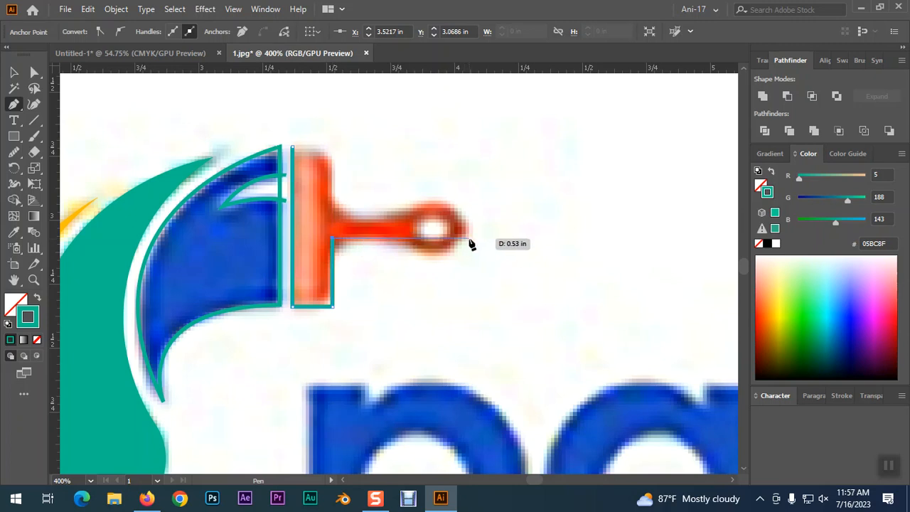
{"action": "left_click", "coordinate": [470, 239]}
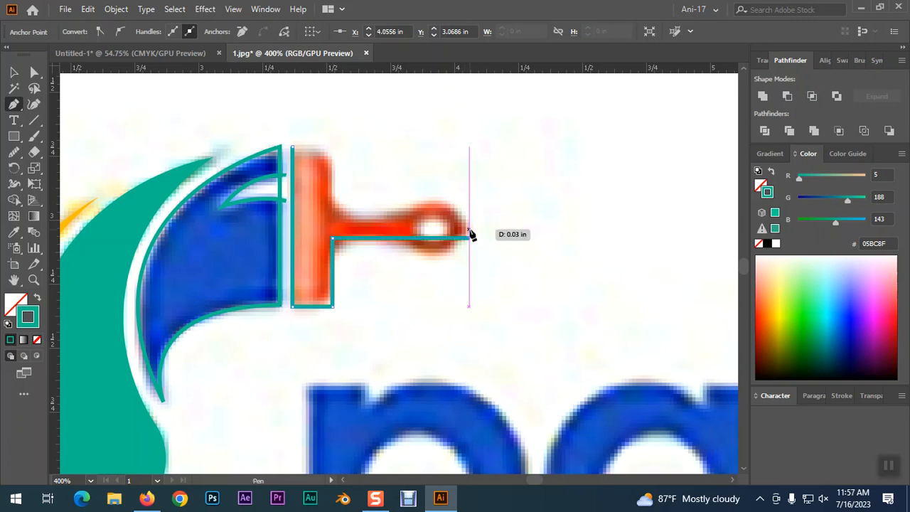
{"action": "left_click", "coordinate": [470, 231]}
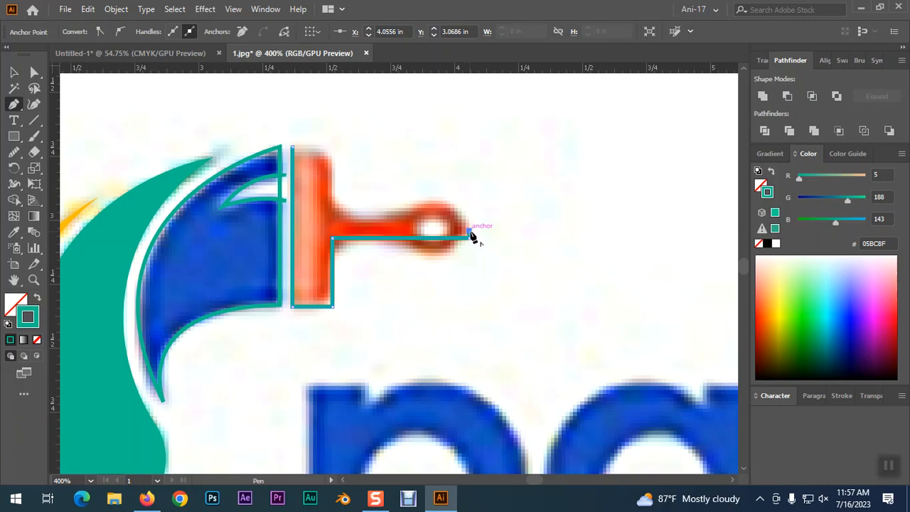
{"action": "left_click", "coordinate": [539, 257], "text": "ctrl"}
Delete the long vertical segment on the bristle side of the brush path, along with its leftover anchor point.
{"action": "left_click", "coordinate": [14, 72]}
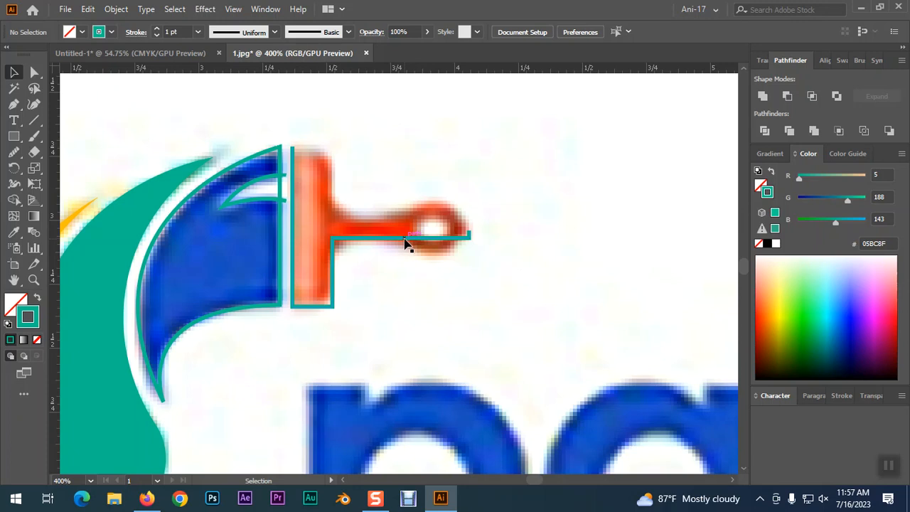
{"action": "key", "text": "ctrl+plus"}
{"action": "key", "text": "space"}
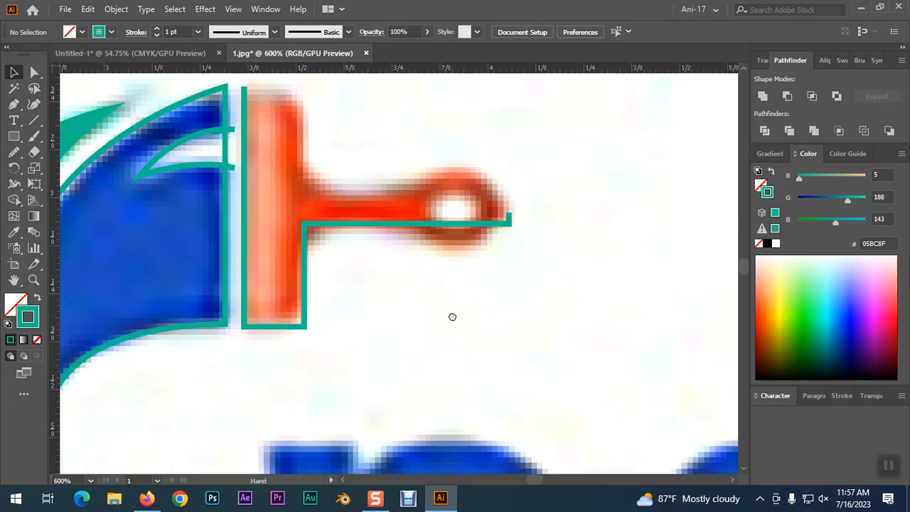
{"action": "left_click_drag", "start_coordinate": [452, 315], "coordinate": [495, 322]}
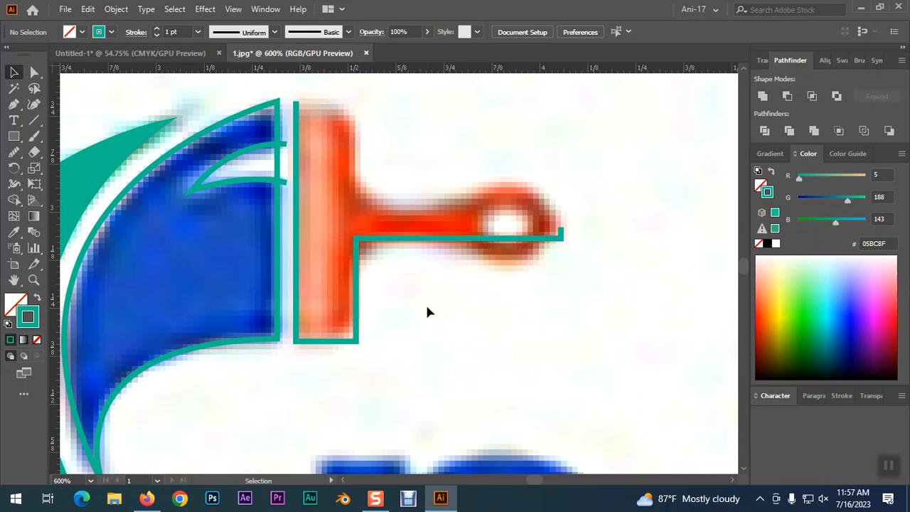
{"action": "left_click", "coordinate": [35, 73]}
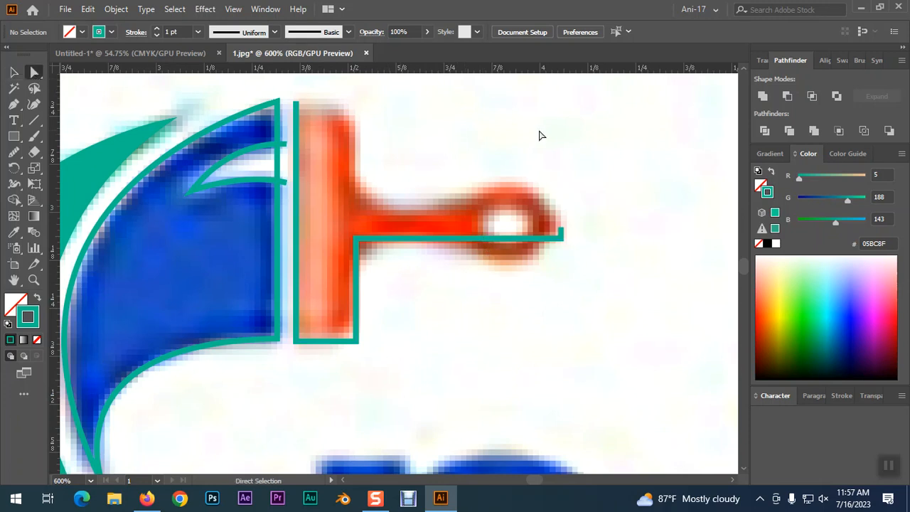
{"action": "left_click", "coordinate": [296, 127]}
{"action": "key", "text": "Delete"}
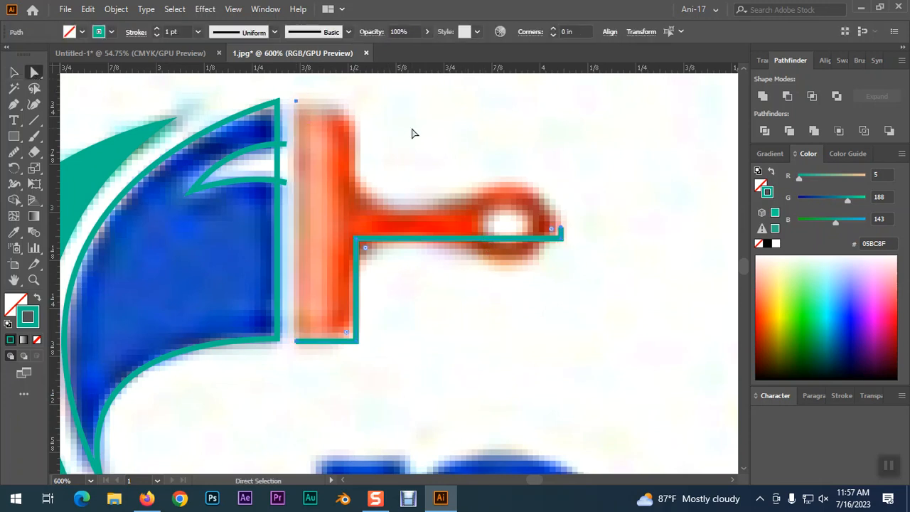
{"action": "left_click", "coordinate": [353, 114]}
{"action": "left_click", "coordinate": [296, 102]}
{"action": "key", "text": "Delete"}
{"action": "left_click", "coordinate": [13, 73]}
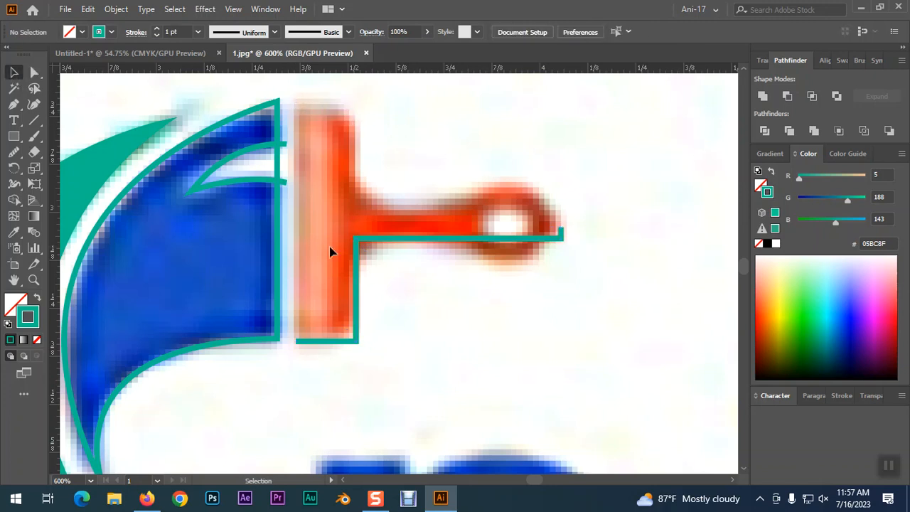
Place a horizontal guide through the handle path's upper endpoint at the tip of the handle.
{"action": "left_click", "coordinate": [413, 244]}
{"action": "left_click_drag", "start_coordinate": [468, 68], "coordinate": [573, 228]}
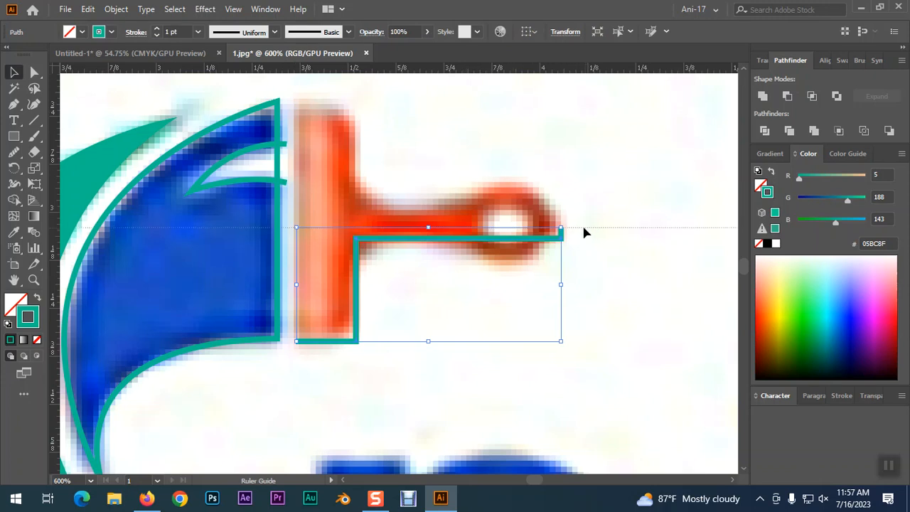
{"action": "left_click", "coordinate": [340, 210]}
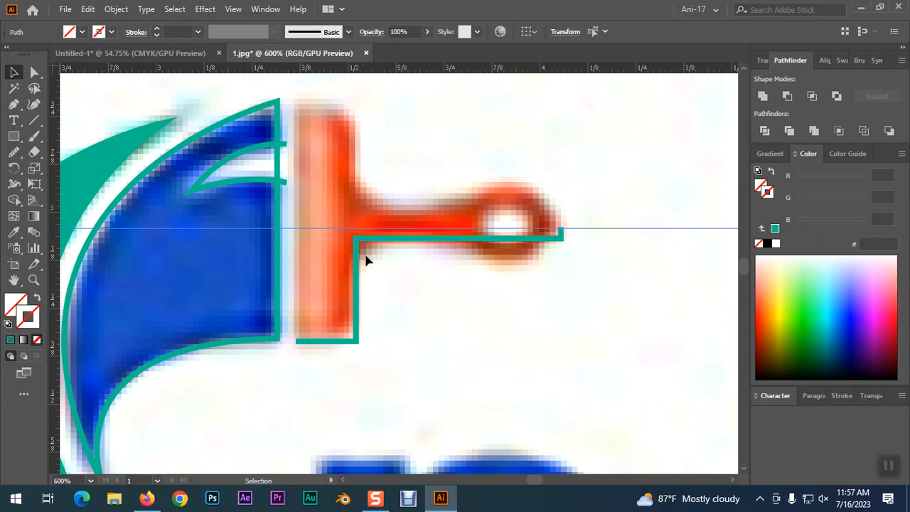
{"action": "left_click", "coordinate": [476, 325]}
Reflect a copy of the lower brush-handle path across the horizontal guide to form the upper half.
{"action": "left_click", "coordinate": [386, 243]}
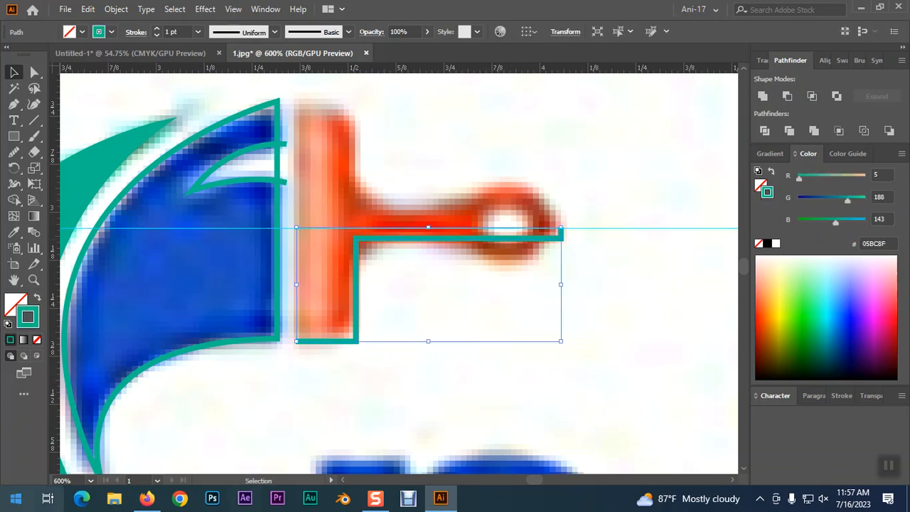
{"action": "left_click_drag", "start_coordinate": [13, 174], "coordinate": [52, 184]}
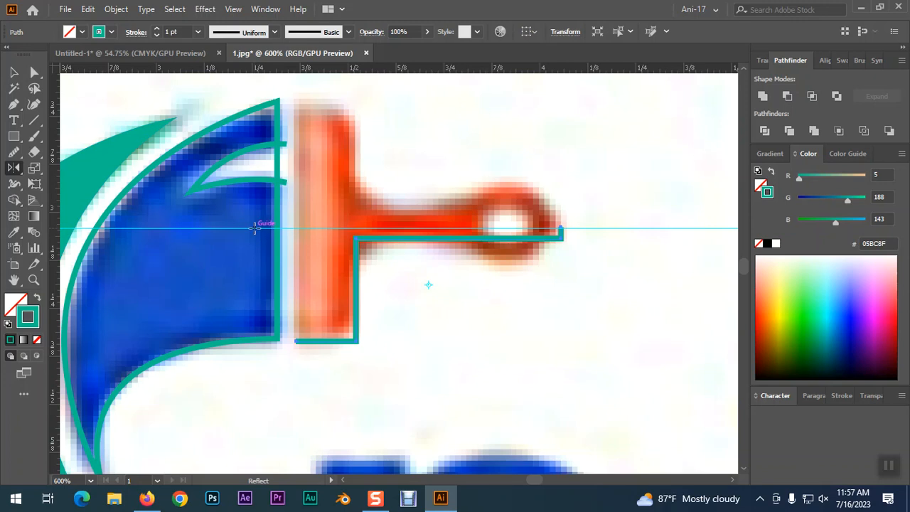
{"action": "left_click", "coordinate": [249, 228]}
{"action": "left_click_drag", "start_coordinate": [603, 233], "coordinate": [603, 229]}
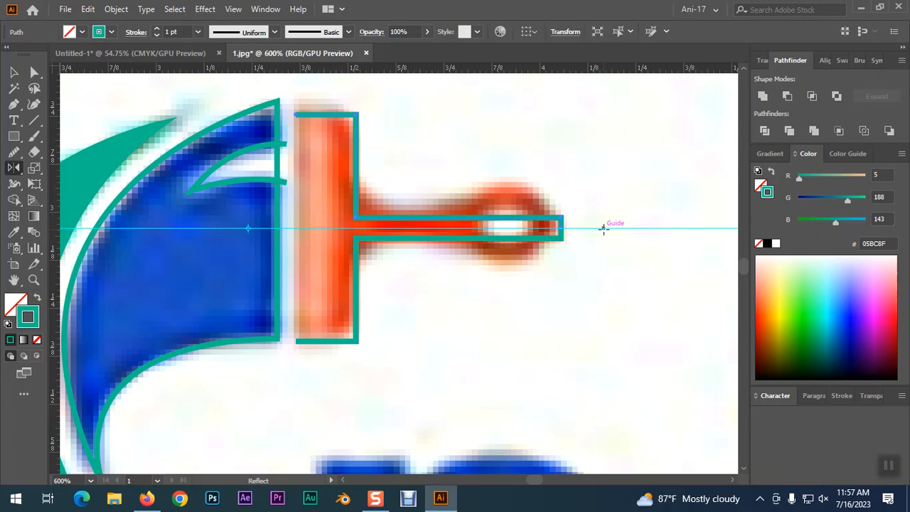
{"action": "key", "text": "v"}
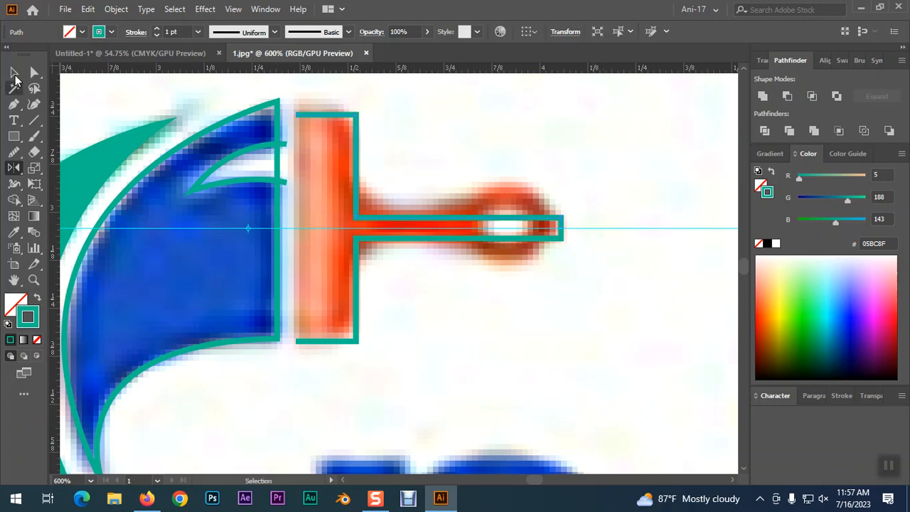
{"action": "left_click", "coordinate": [569, 351]}
Move the upper and lower halves of the handle outline apart, and undo both moves.
{"action": "key", "text": "ctrl+plus"}
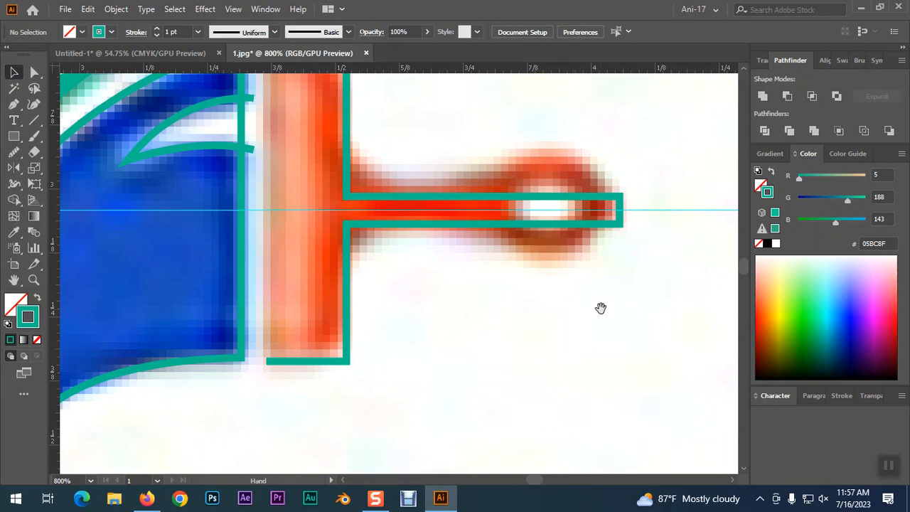
{"action": "left_click_drag", "start_coordinate": [599, 309], "coordinate": [417, 306]}
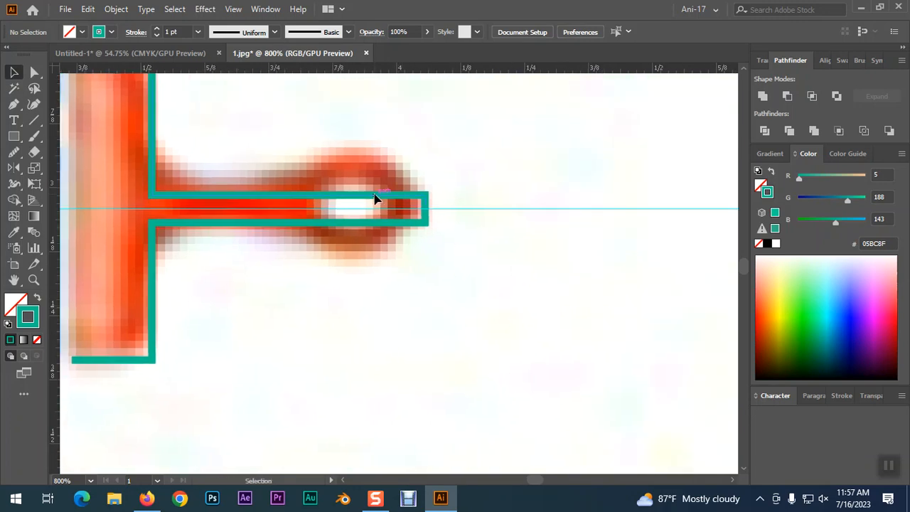
{"action": "left_click_drag", "start_coordinate": [374, 196], "coordinate": [392, 136]}
{"action": "left_click_drag", "start_coordinate": [396, 223], "coordinate": [395, 293]}
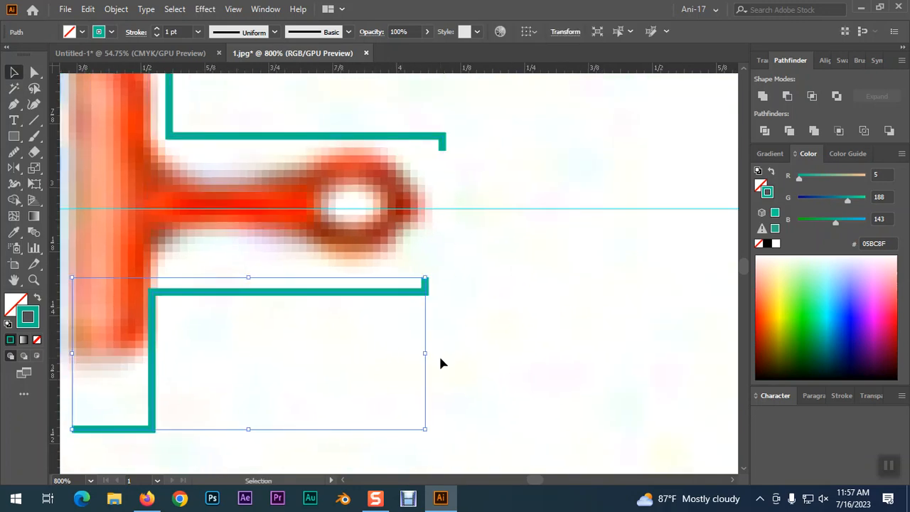
{"action": "key", "text": "ctrl+z"}
{"action": "key", "text": "ctrl+z"}
{"action": "key", "text": "v"}
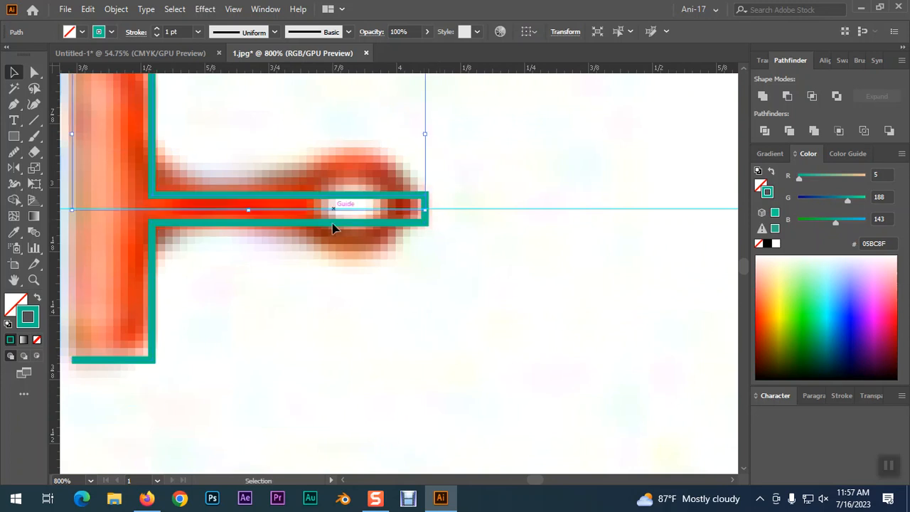
{"action": "left_click", "coordinate": [545, 257]}
In the Untitled-1 document, draw an open practice Pen path with straight ends and a curved side, leaving one side open.
{"action": "left_click", "coordinate": [136, 53]}
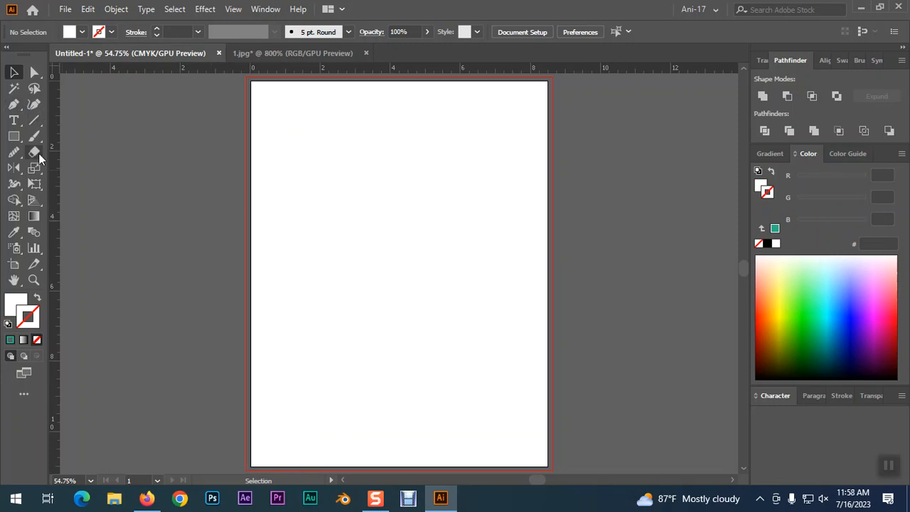
{"action": "left_click", "coordinate": [13, 104]}
{"action": "left_click", "coordinate": [325, 200]}
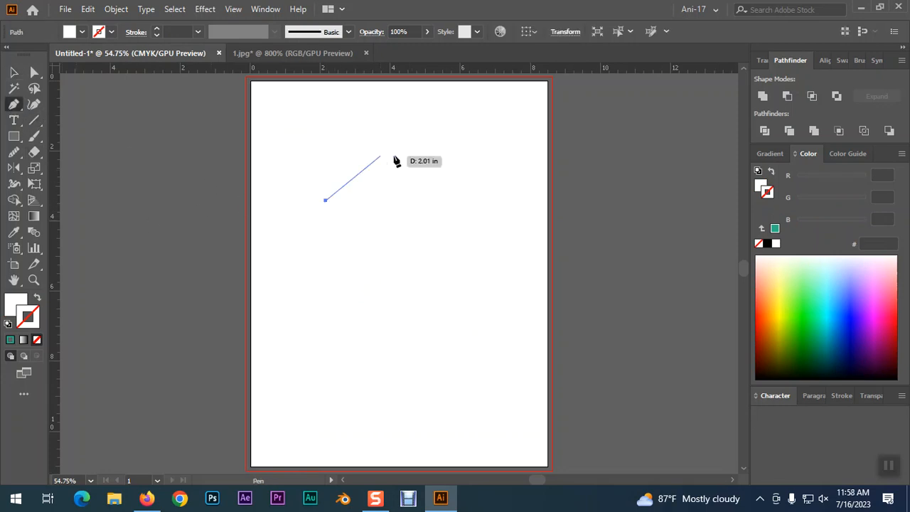
{"action": "left_click", "coordinate": [427, 150]}
{"action": "left_click_drag", "start_coordinate": [497, 173], "coordinate": [506, 189]}
{"action": "left_click_drag", "start_coordinate": [511, 286], "coordinate": [512, 313]}
{"action": "left_click_drag", "start_coordinate": [484, 358], "coordinate": [464, 369]}
{"action": "left_click", "coordinate": [385, 388]}
{"action": "left_click", "coordinate": [325, 356]}
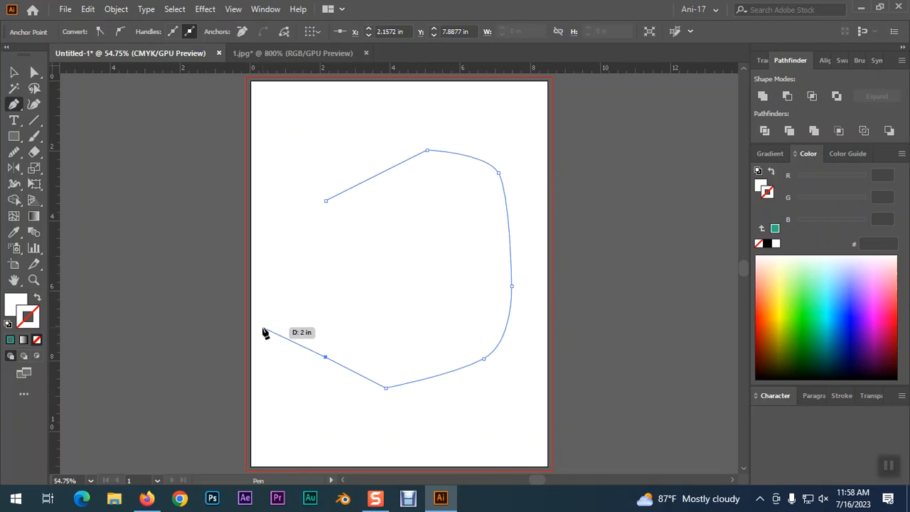
{"action": "left_click", "coordinate": [263, 327], "text": "ctrl"}
Give the practice path a teal stroke (05BC8F) and no fill.
{"action": "left_click", "coordinate": [14, 72]}
{"action": "left_click_drag", "start_coordinate": [294, 125], "coordinate": [450, 261]}
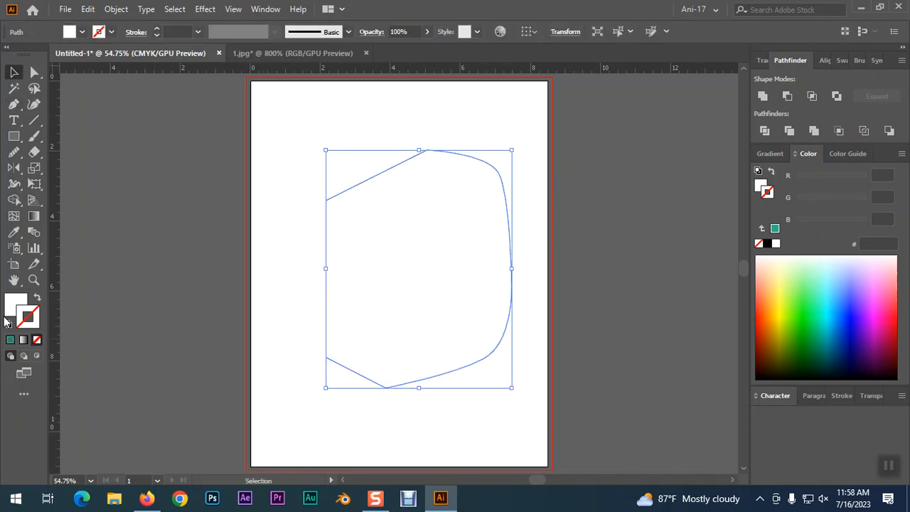
{"action": "left_click", "coordinate": [10, 339]}
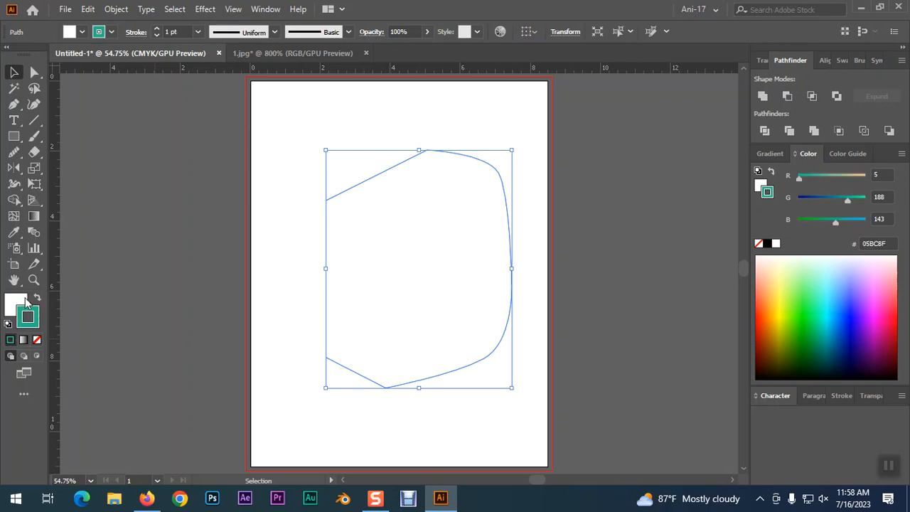
{"action": "key", "text": "x"}
{"action": "left_click", "coordinate": [38, 340]}
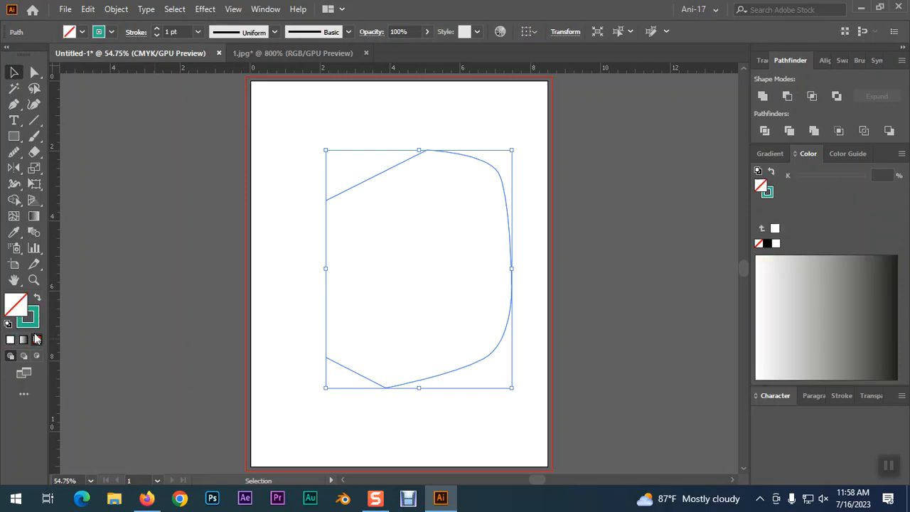
{"action": "left_click", "coordinate": [616, 246]}
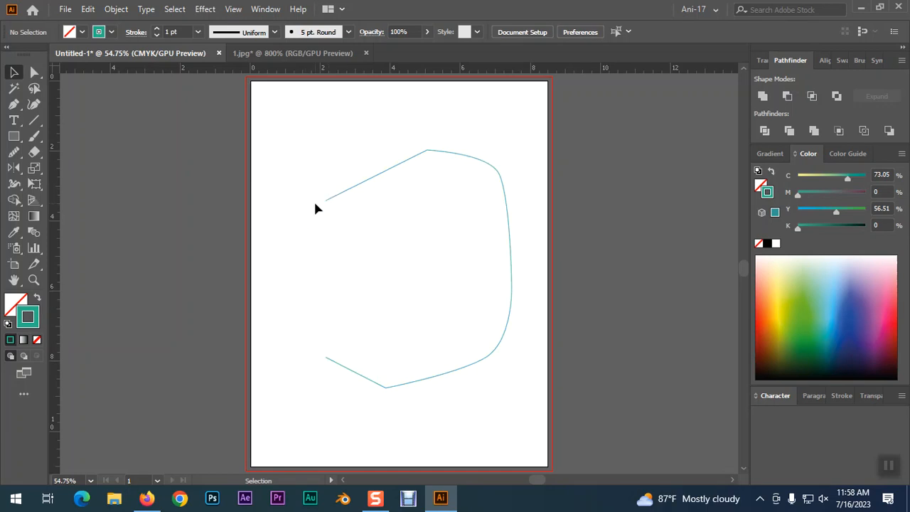
Close the path's open side with a straight Pen segment between its two endpoints, and undo the closure.
{"action": "left_click", "coordinate": [13, 105]}
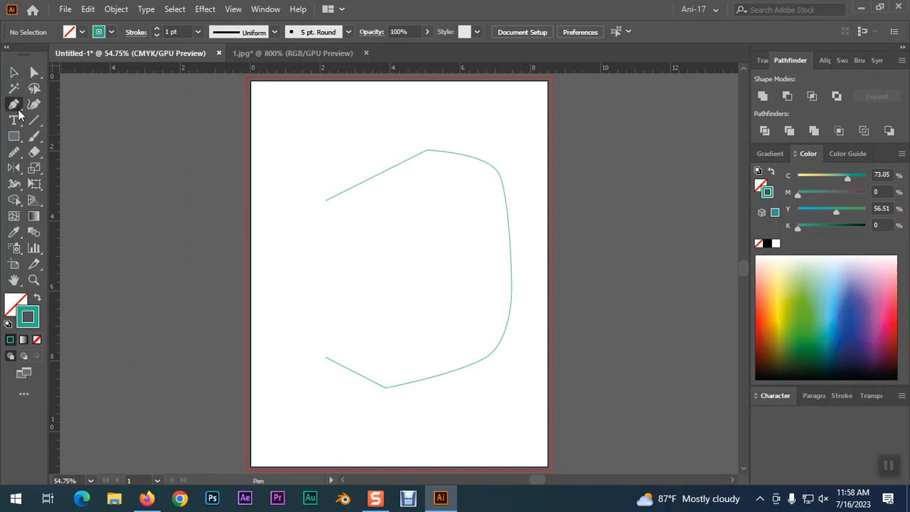
{"action": "left_click", "coordinate": [325, 358]}
{"action": "left_click", "coordinate": [325, 200]}
{"action": "left_click", "coordinate": [325, 201]}
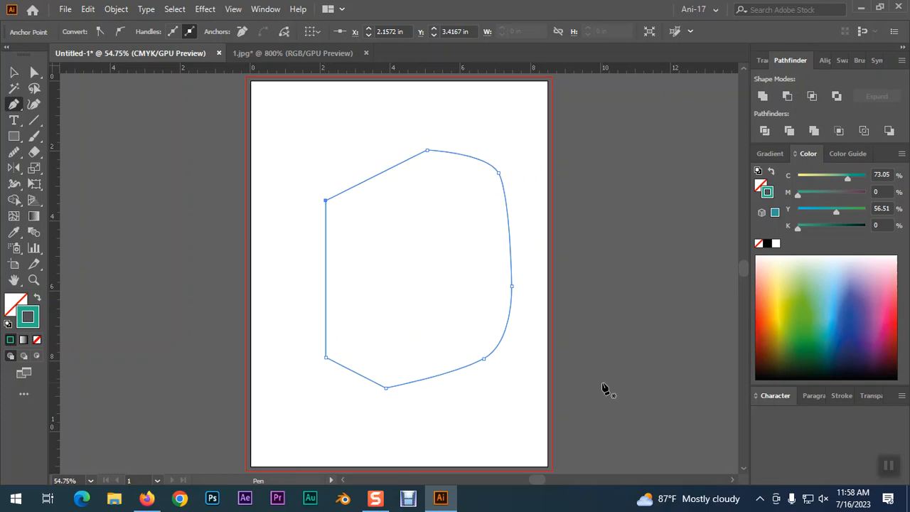
{"action": "key", "text": "ctrl+z"}
{"action": "left_click", "coordinate": [15, 73]}
{"action": "left_click", "coordinate": [178, 152]}
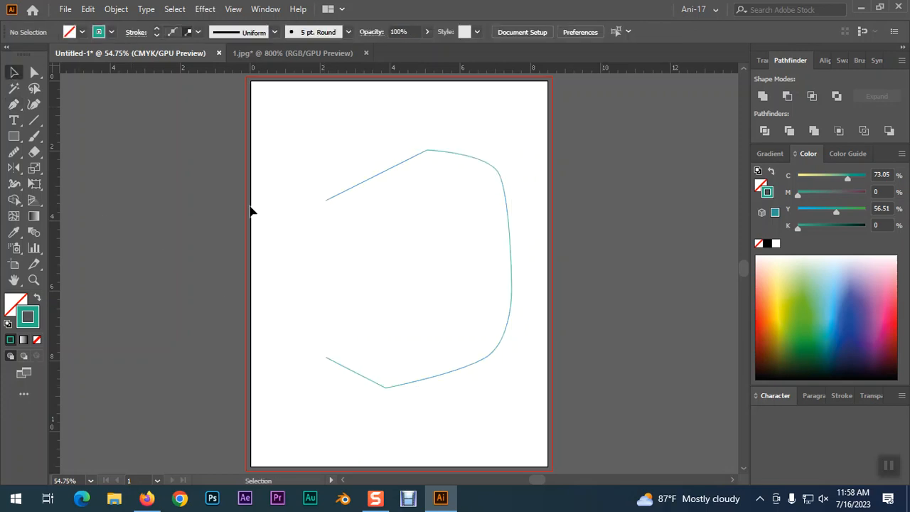
Select only the path's two open endpoints and Join them, and remove the joining segment again.
{"action": "left_click", "coordinate": [35, 74]}
{"action": "left_click_drag", "start_coordinate": [307, 178], "coordinate": [339, 381]}
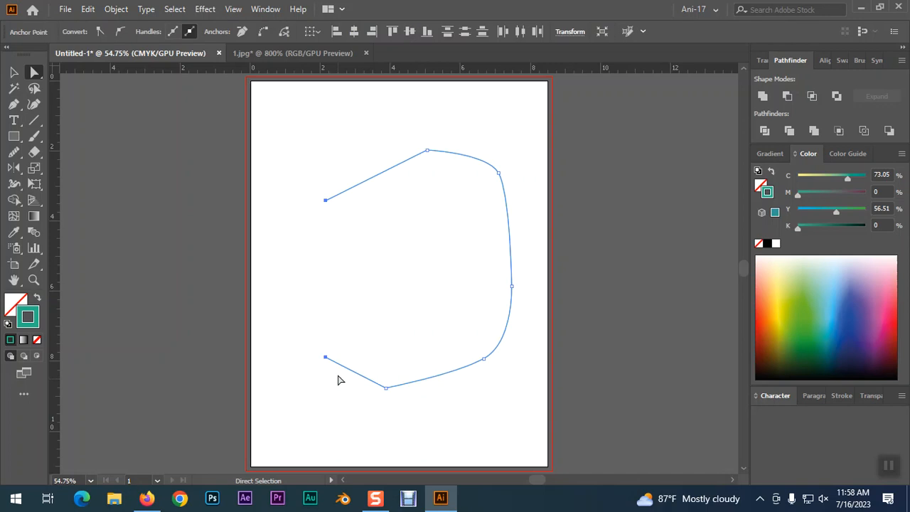
{"action": "right_click", "coordinate": [339, 282]}
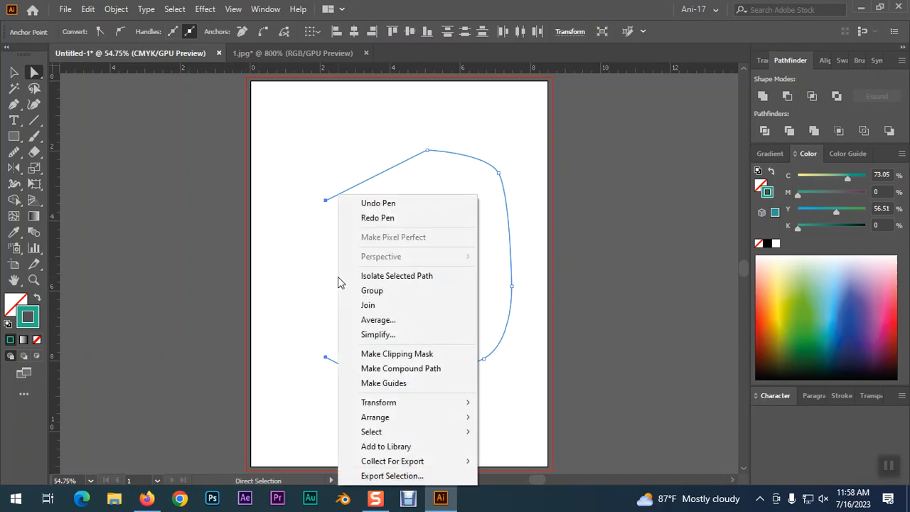
{"action": "left_click", "coordinate": [368, 308]}
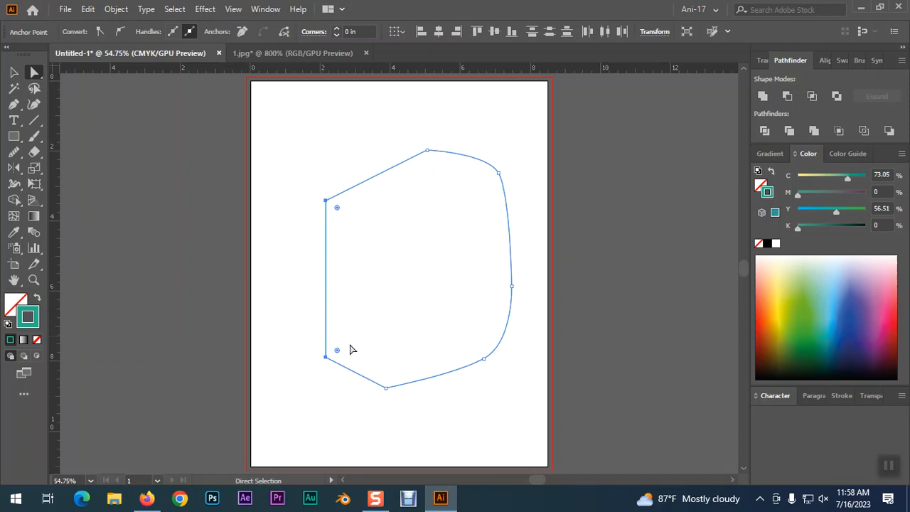
{"action": "key", "text": "Delete"}
{"action": "left_click", "coordinate": [348, 260]}
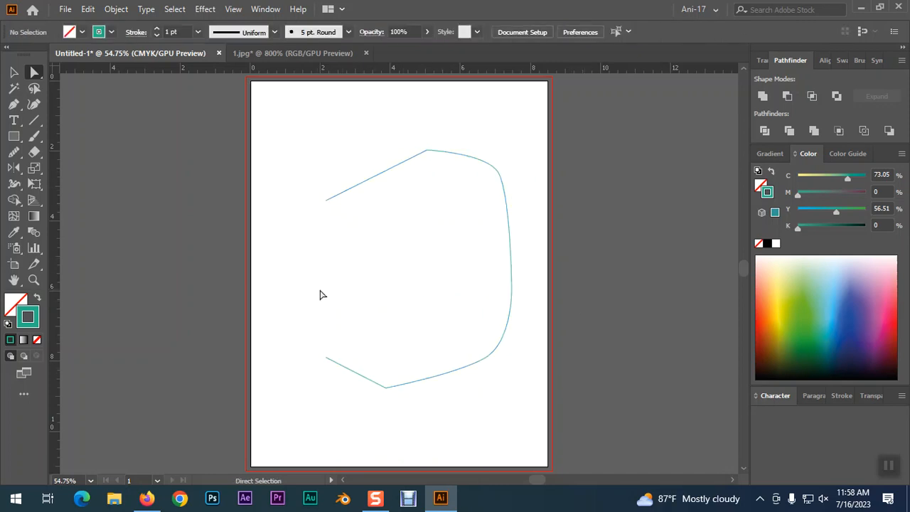
Delete the practice path and draw a straight horizontal line across the upper part of the artboard.
{"action": "left_click", "coordinate": [13, 72]}
{"action": "left_click", "coordinate": [356, 194]}
{"action": "key", "text": "Delete"}
{"action": "left_click", "coordinate": [34, 120]}
{"action": "left_click_drag", "start_coordinate": [302, 168], "coordinate": [450, 168]}
{"action": "left_click", "coordinate": [13, 72]}
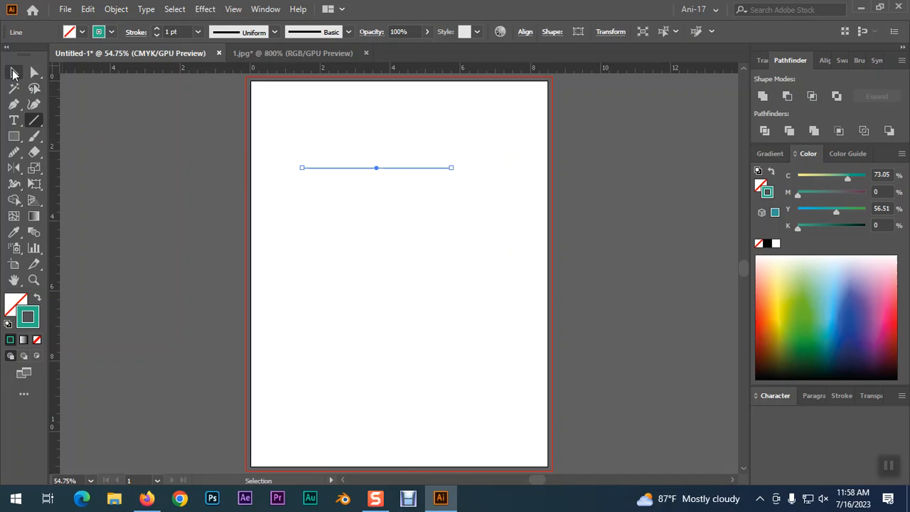
Duplicate the horizontal line along its own direction and place the copy end to end with the original.
{"action": "key", "text": "ctrl+="}
{"action": "key", "text": "ctrl+="}
{"action": "key", "text": "ctrl+="}
{"action": "left_click_drag", "start_coordinate": [463, 265], "coordinate": [707, 270]}
{"action": "left_click_drag", "start_coordinate": [524, 274], "coordinate": [497, 275]}
{"action": "left_click", "coordinate": [479, 319]}
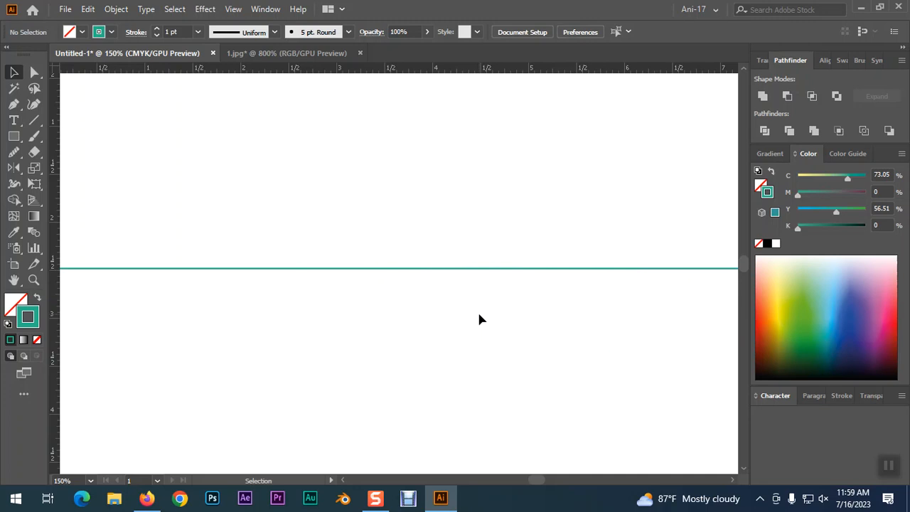
Scale both lines down together proportionally so they fit within the artboard width.
{"action": "key", "text": "ctrl+minus"}
{"action": "key", "text": "ctrl+minus"}
{"action": "key", "text": "ctrl+minus"}
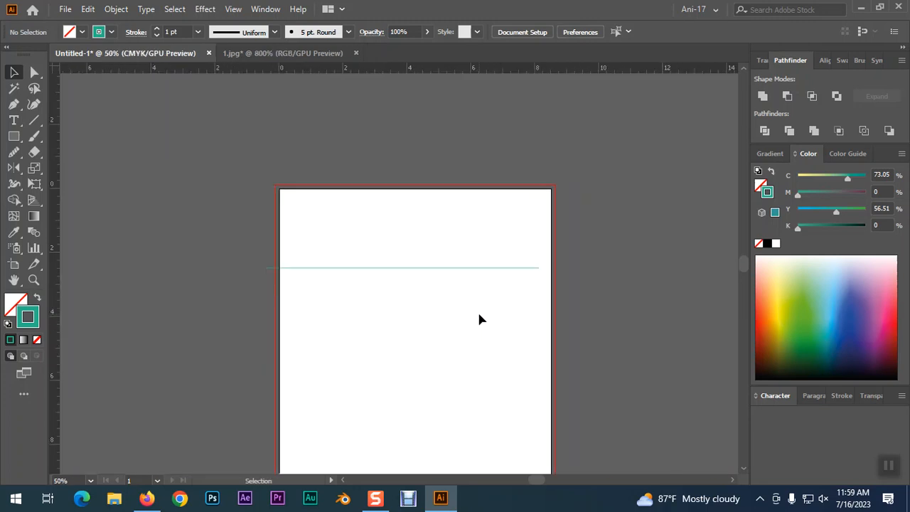
{"action": "key", "text": "ctrl+plus"}
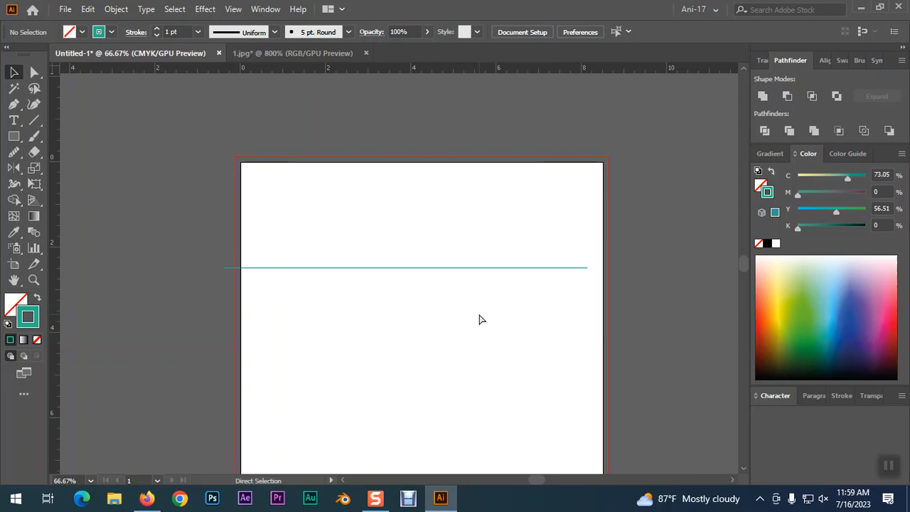
{"action": "left_click_drag", "start_coordinate": [400, 292], "coordinate": [403, 293]}
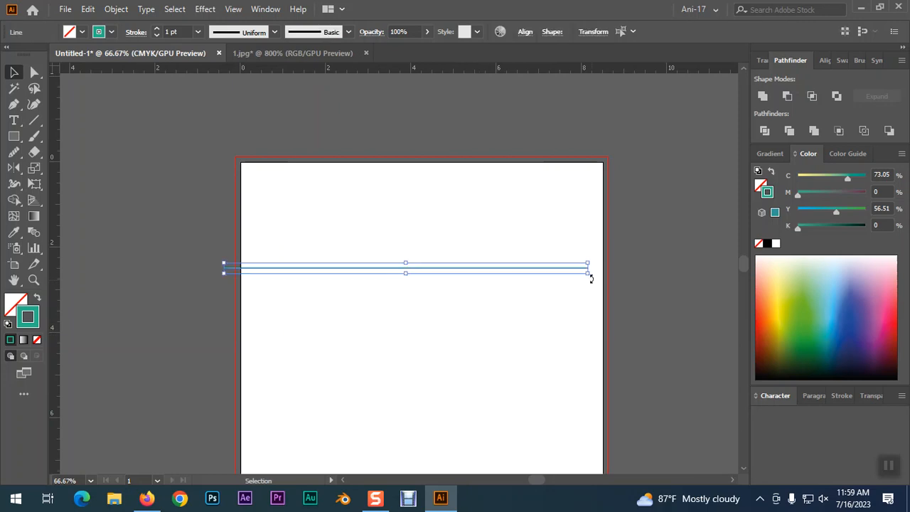
{"action": "left_click_drag", "start_coordinate": [588, 273], "coordinate": [573, 275]}
{"action": "key", "text": "ctrl+plus"}
{"action": "key", "text": "ctrl+plus"}
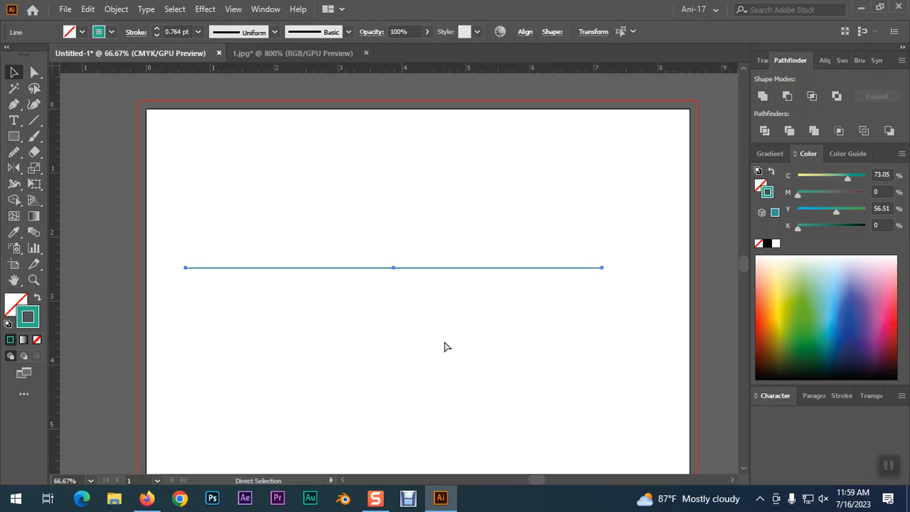
{"action": "left_click", "coordinate": [445, 342]}
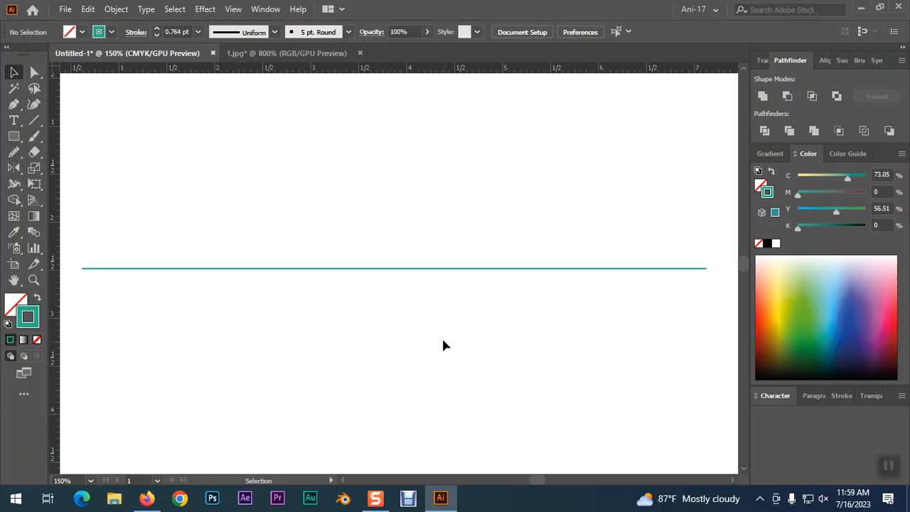
Move the two touching lines slightly up and to the right, and make both strokes black.
{"action": "left_click", "coordinate": [414, 269]}
{"action": "left_click_drag", "start_coordinate": [424, 269], "coordinate": [453, 237]}
{"action": "left_click", "coordinate": [300, 237]}
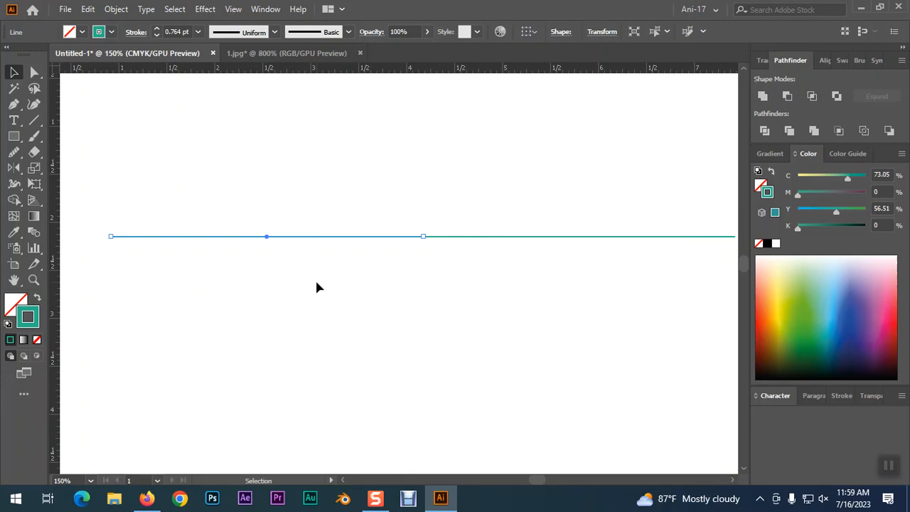
{"action": "left_click_drag", "start_coordinate": [334, 223], "coordinate": [485, 296]}
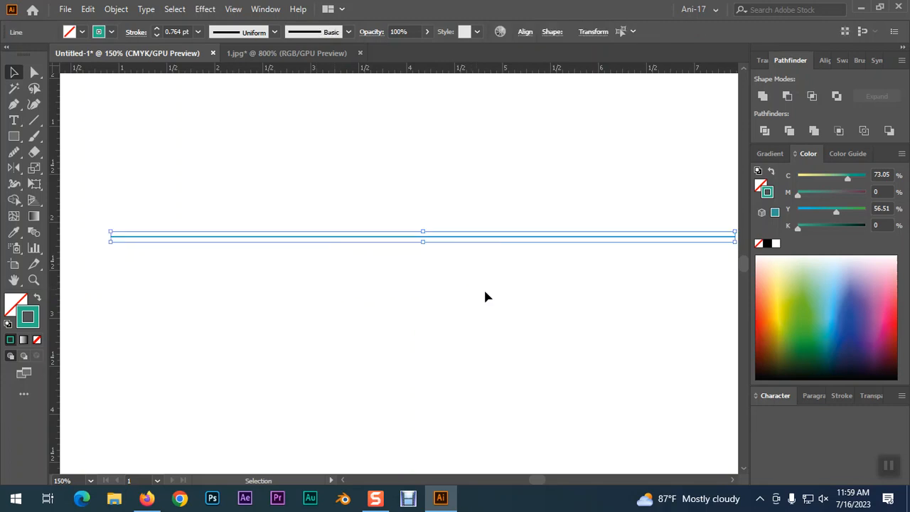
{"action": "left_click", "coordinate": [768, 243]}
{"action": "left_click", "coordinate": [242, 329]}
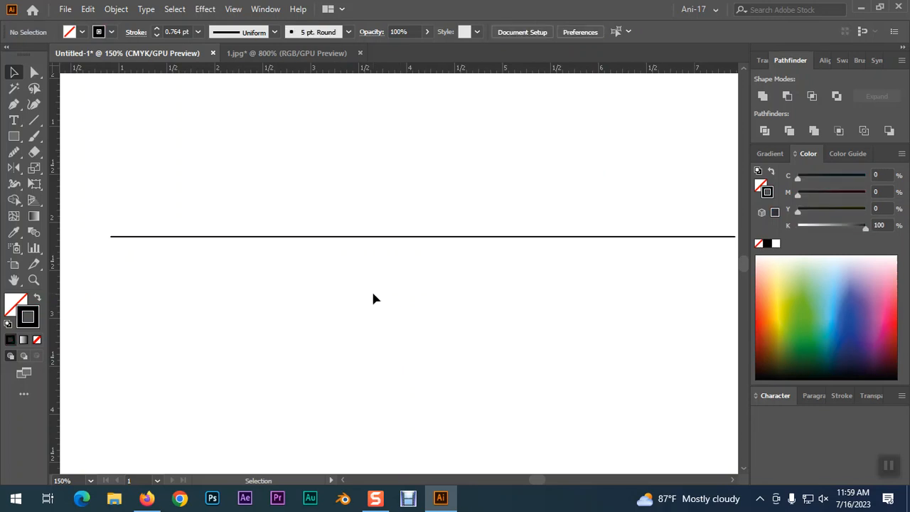
Set the stroke weight of both lines to 6 pt.
{"action": "left_click", "coordinate": [321, 237]}
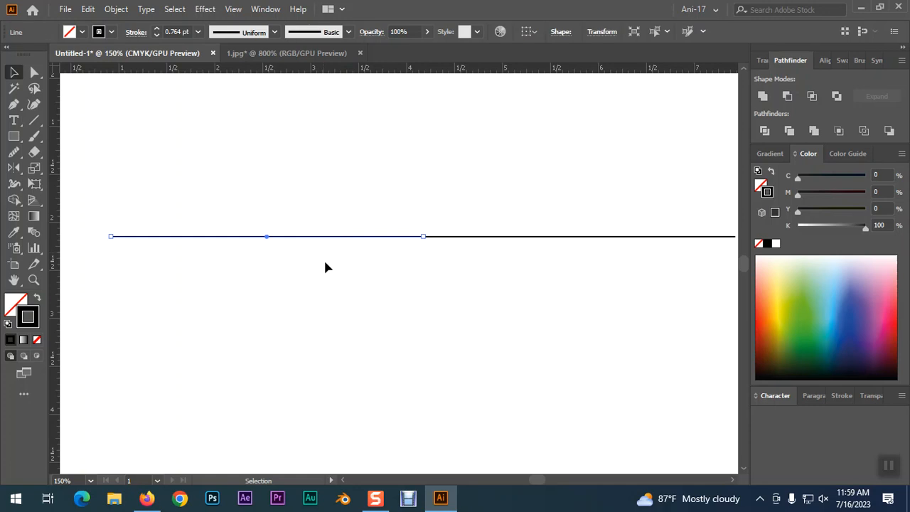
{"action": "left_click", "coordinate": [392, 295]}
{"action": "left_click", "coordinate": [412, 236]}
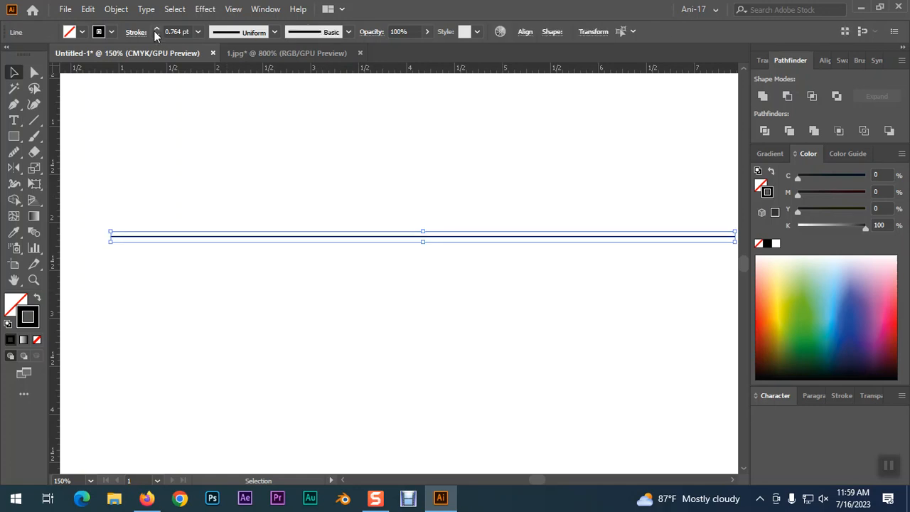
{"action": "scroll", "coordinate": [155, 30], "scroll_direction": "up", "scroll_amount": 6}
{"action": "left_click", "coordinate": [308, 295]}
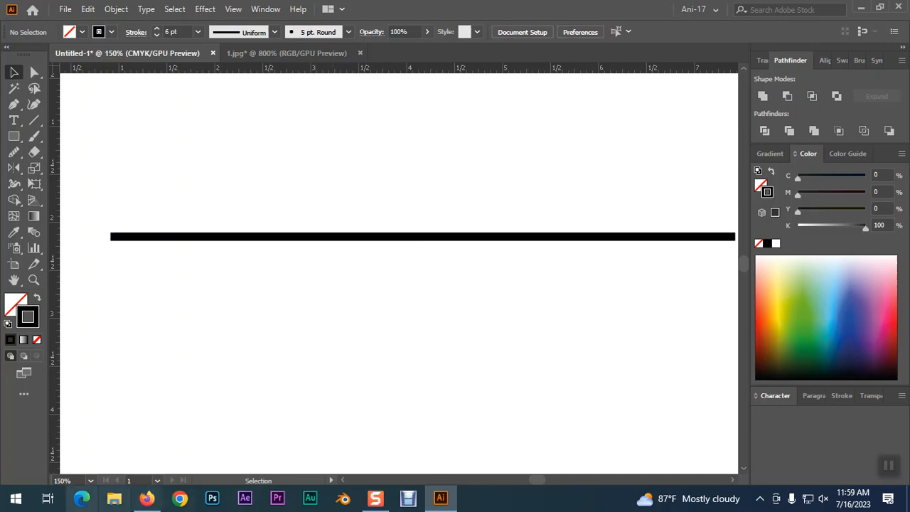
Move the right-hand line a little to the right to leave a gap between the two lines.
{"action": "left_click", "coordinate": [340, 242]}
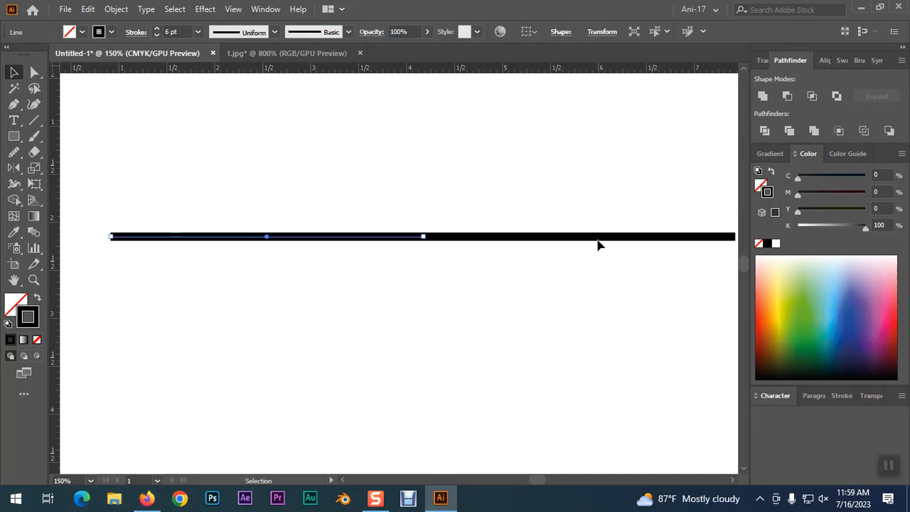
{"action": "left_click", "coordinate": [510, 306]}
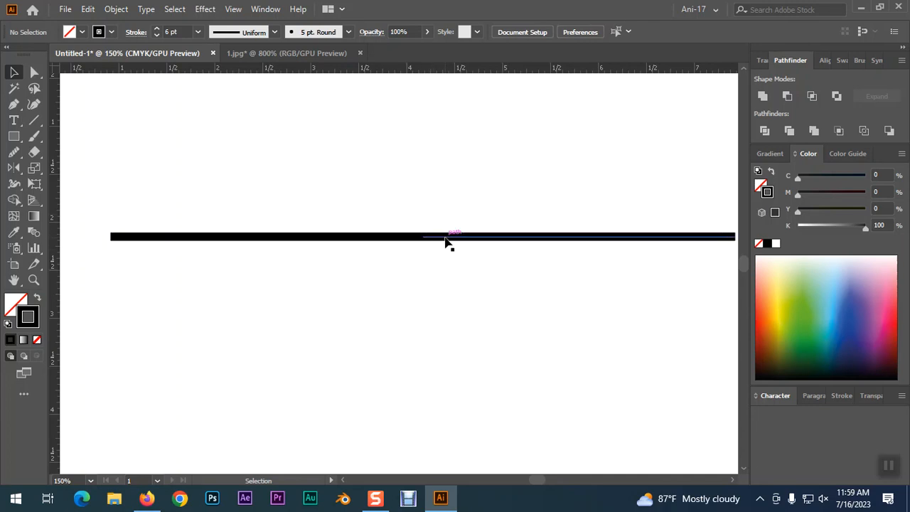
{"action": "left_click_drag", "start_coordinate": [446, 242], "coordinate": [463, 245]}
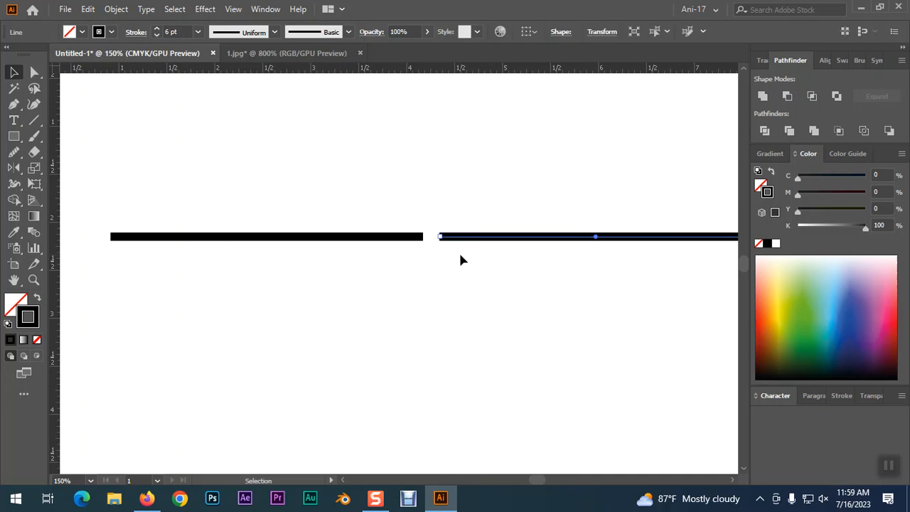
Bridge the gap between the two lines with the Pen tool, and undo both the connection and the move apart.
{"action": "left_click", "coordinate": [13, 104]}
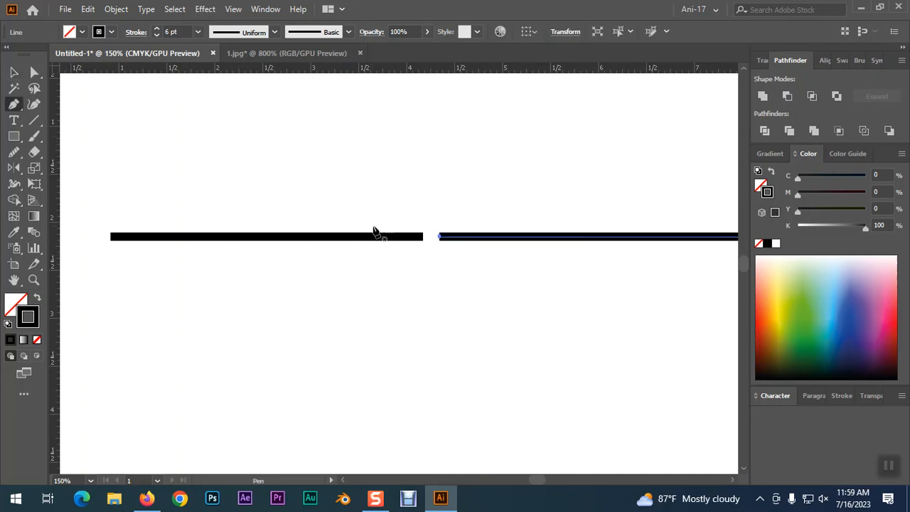
{"action": "left_click", "coordinate": [439, 236]}
{"action": "left_click", "coordinate": [422, 236]}
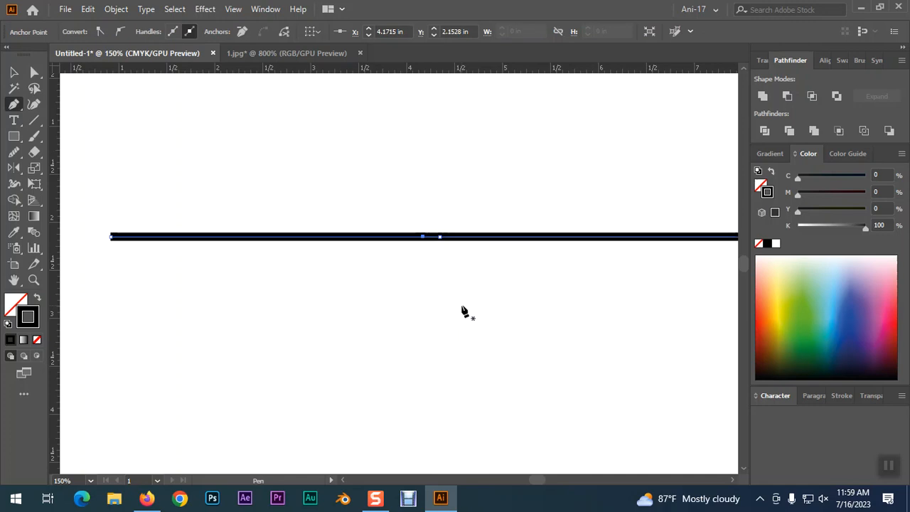
{"action": "key", "text": "ctrl+z"}
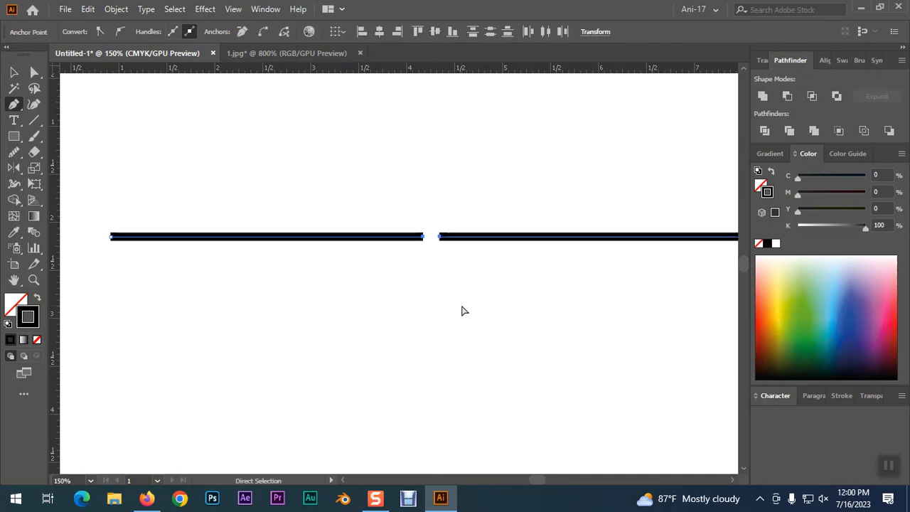
{"action": "key", "text": "ctrl+shift+z"}
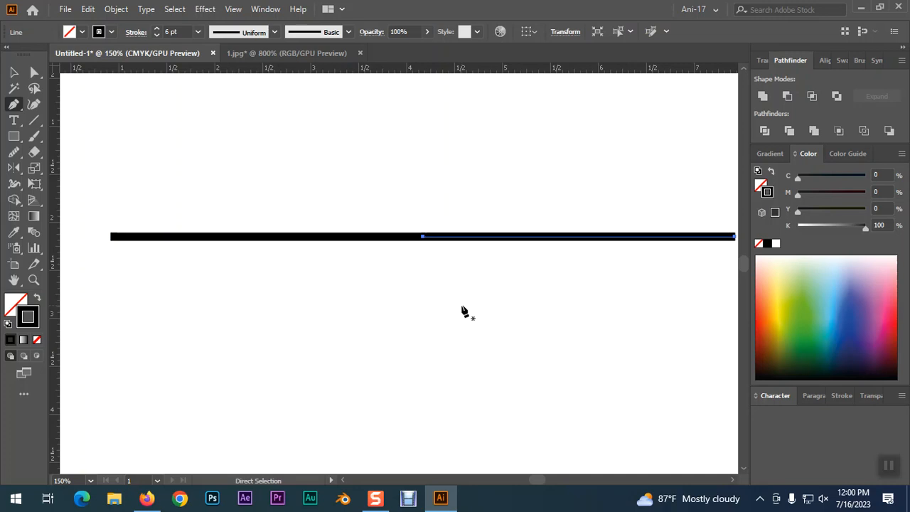
{"action": "left_click", "coordinate": [14, 72]}
{"action": "left_click", "coordinate": [282, 152]}
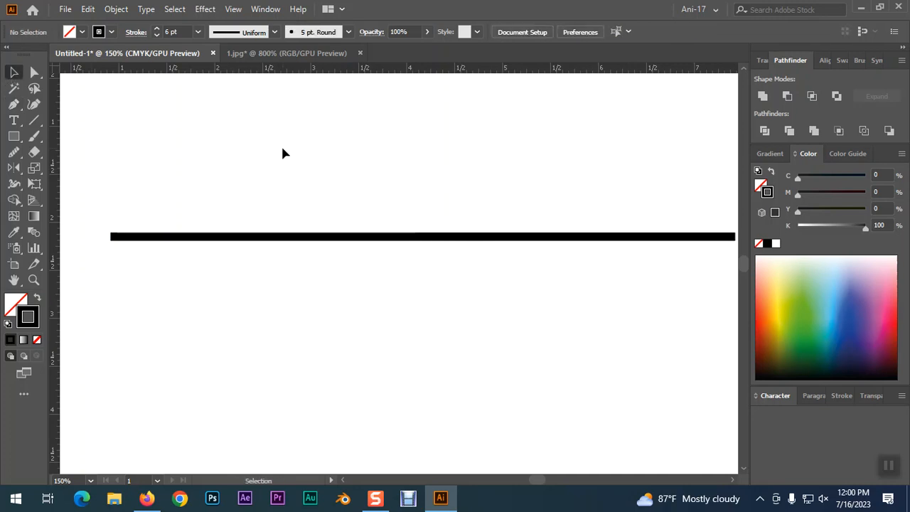
Select only the meeting endpoints of the two lines and Join them into one path.
{"action": "left_click", "coordinate": [34, 72]}
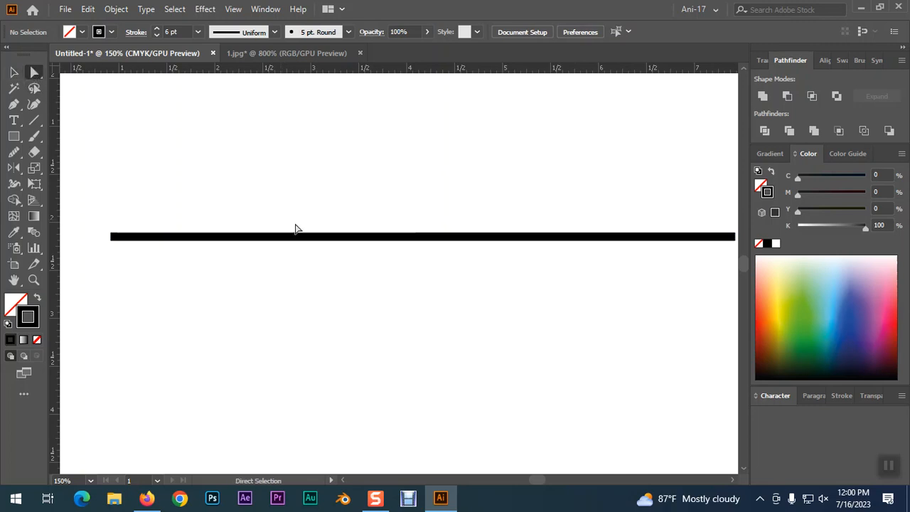
{"action": "left_click_drag", "start_coordinate": [413, 213], "coordinate": [445, 269]}
{"action": "right_click", "coordinate": [429, 217]}
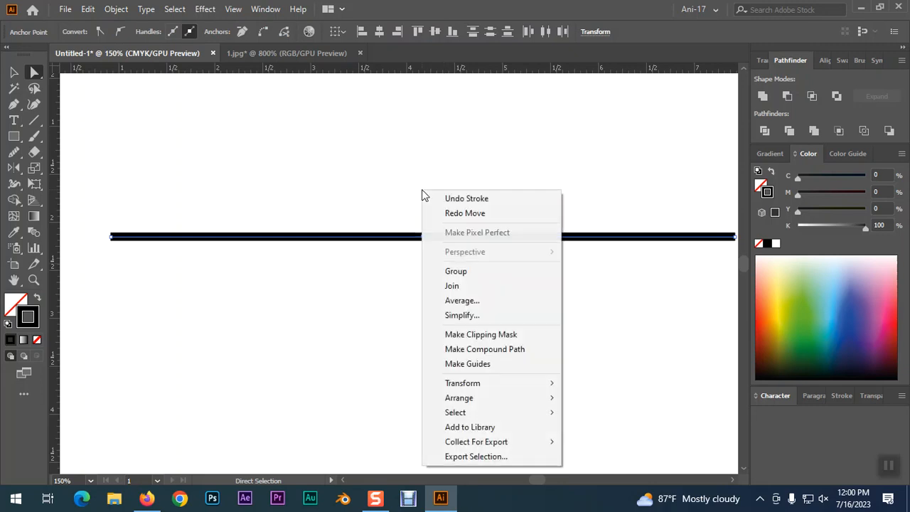
{"action": "left_click", "coordinate": [452, 287]}
Move the joined line up and slightly to the left, and prepare to select its individual anchor points.
{"action": "left_click", "coordinate": [14, 72]}
{"action": "left_click", "coordinate": [162, 105]}
{"action": "left_click_drag", "start_coordinate": [424, 236], "coordinate": [435, 192]}
{"action": "left_click", "coordinate": [34, 71]}
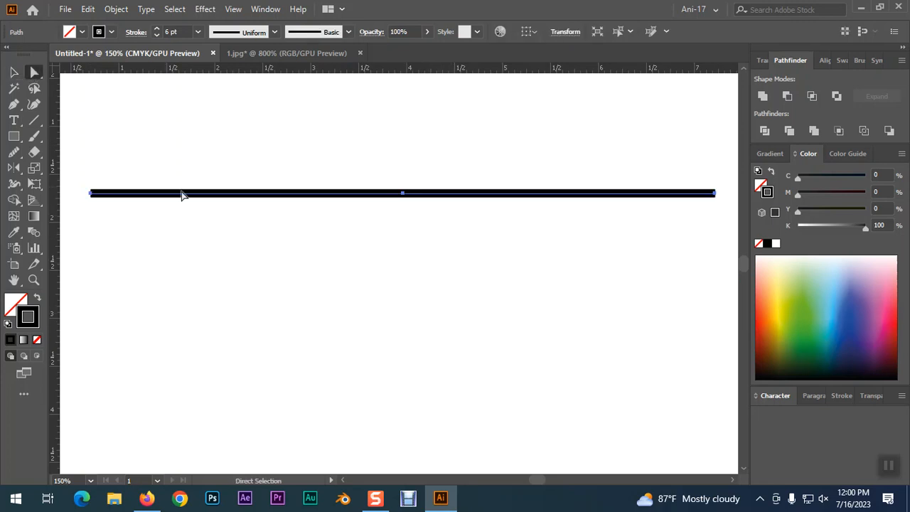
Switch to the 1.jpg document and delete the horizontal guide running through the brush handle.
{"action": "left_click", "coordinate": [404, 198]}
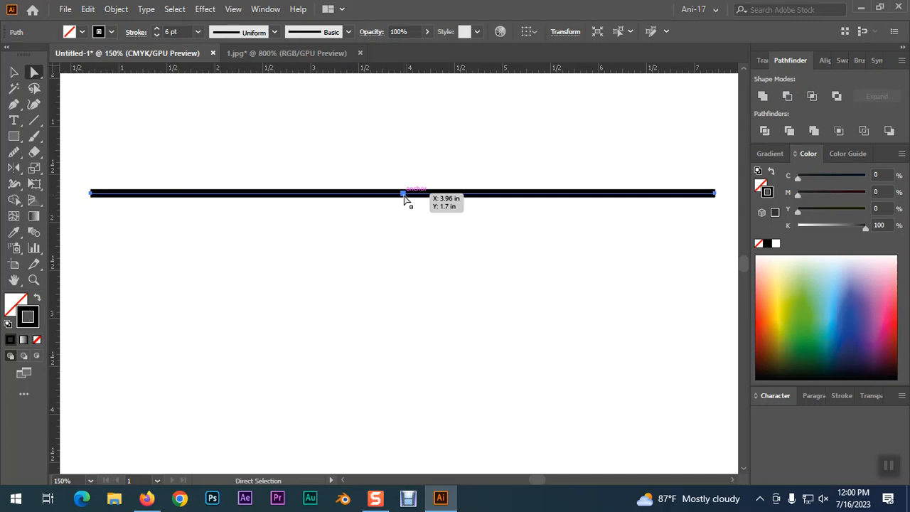
{"action": "left_click", "coordinate": [14, 72]}
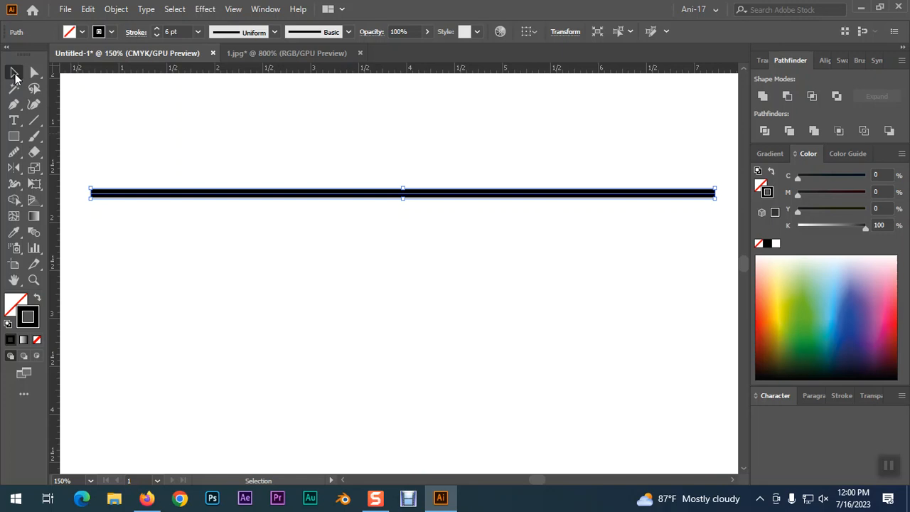
{"action": "left_click", "coordinate": [258, 52]}
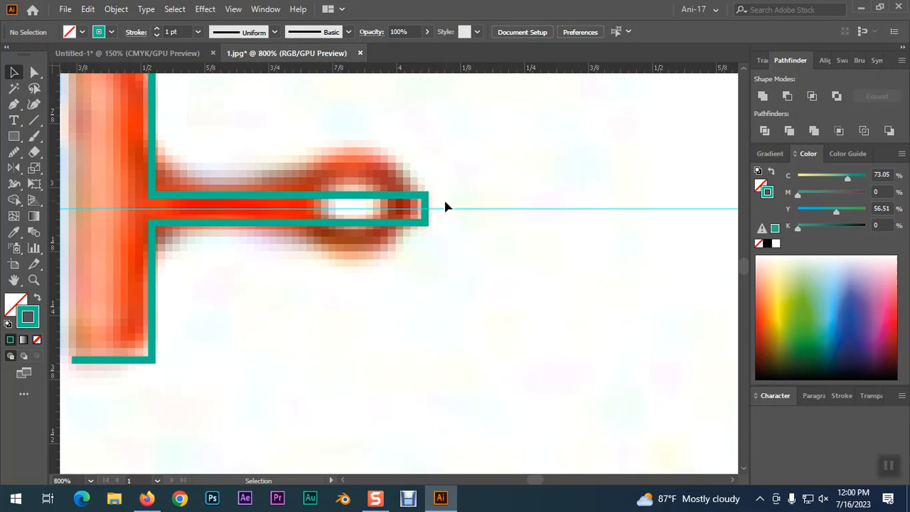
{"action": "right_click", "coordinate": [542, 160]}
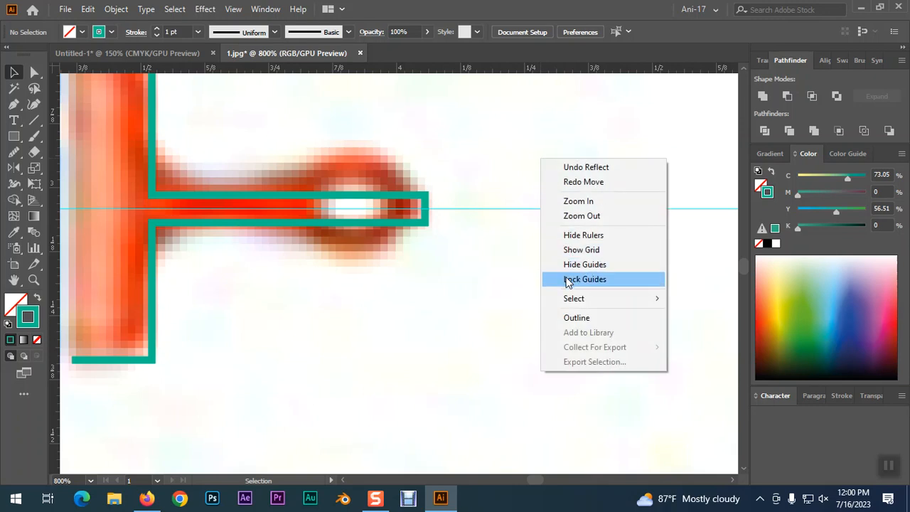
{"action": "left_click", "coordinate": [576, 281]}
{"action": "left_click_drag", "start_coordinate": [557, 237], "coordinate": [557, 237]}
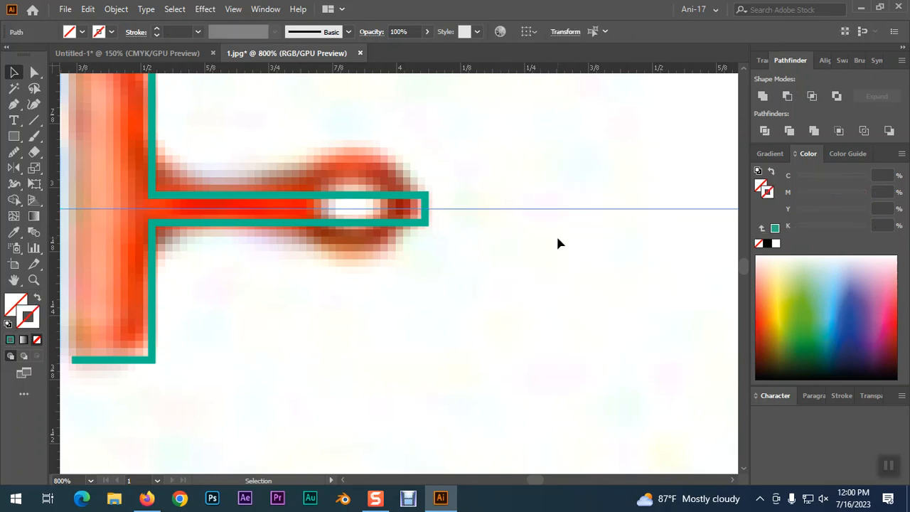
{"action": "key", "text": "Delete"}
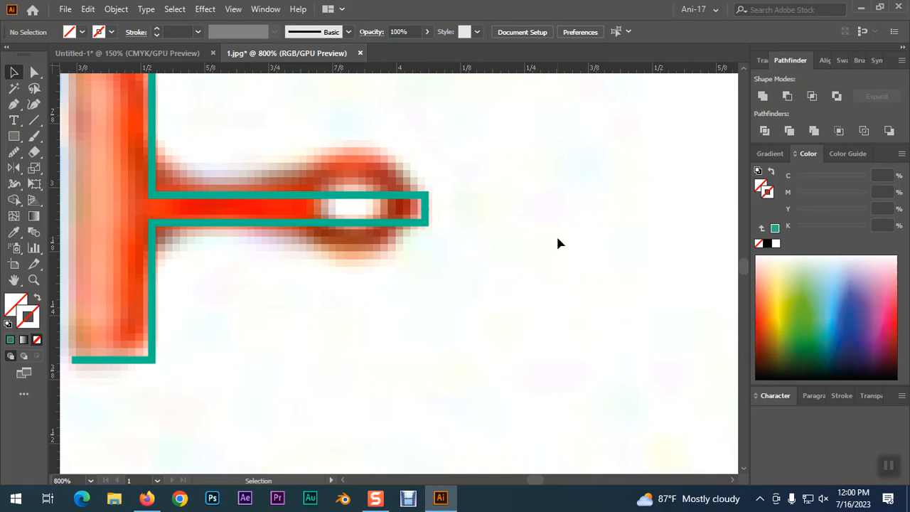
Join the two mirrored handle halves at their meeting endpoints on the handle's tip.
{"action": "left_click", "coordinate": [34, 73]}
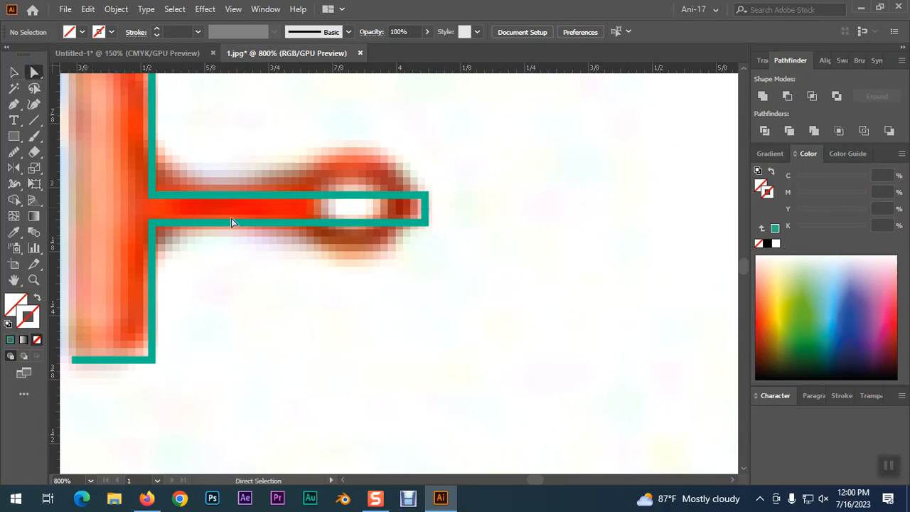
{"action": "left_click", "coordinate": [427, 208]}
{"action": "right_click", "coordinate": [429, 207]}
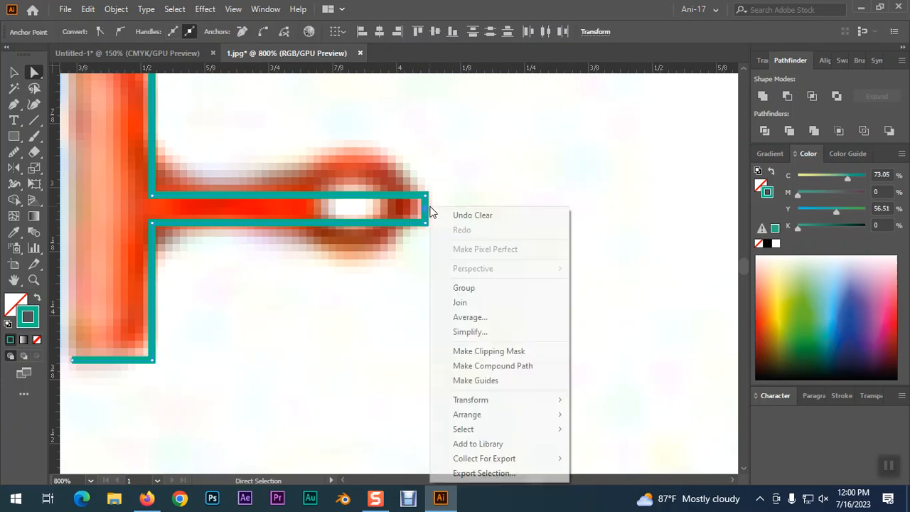
{"action": "left_click", "coordinate": [460, 302]}
{"action": "left_click", "coordinate": [441, 313]}
{"action": "key", "text": "v"}
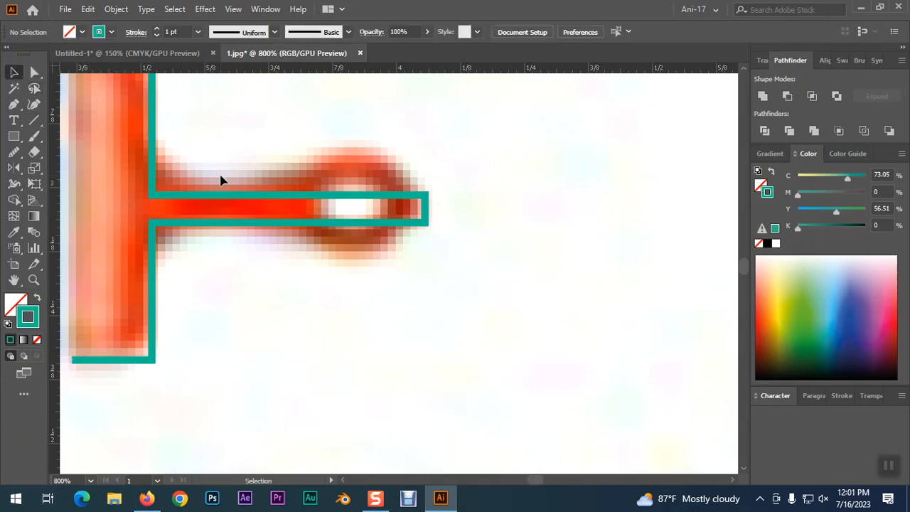
Stretch the joined handle outline slightly upward, keeping its lower edge in place.
{"action": "left_click", "coordinate": [237, 195]}
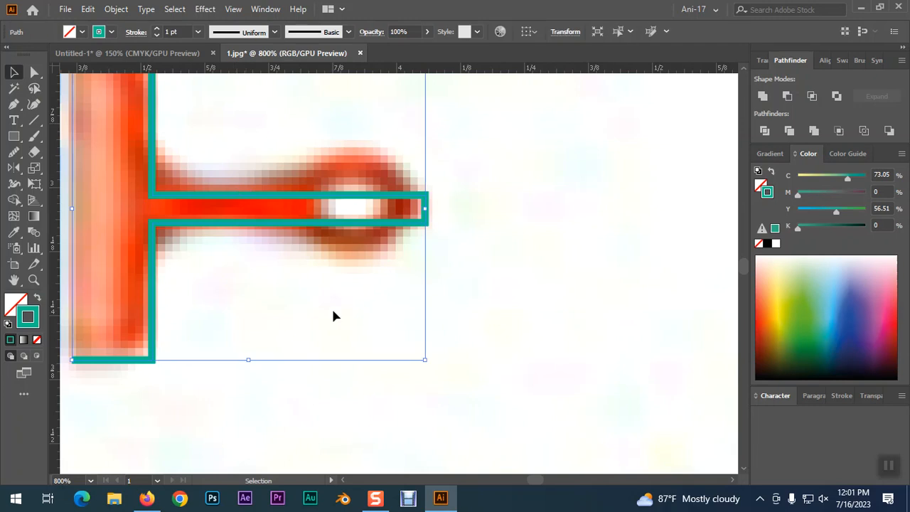
{"action": "scroll", "coordinate": [426, 292], "scroll_direction": "up", "scroll_amount": 2}
{"action": "left_click_drag", "start_coordinate": [295, 209], "coordinate": [445, 209]}
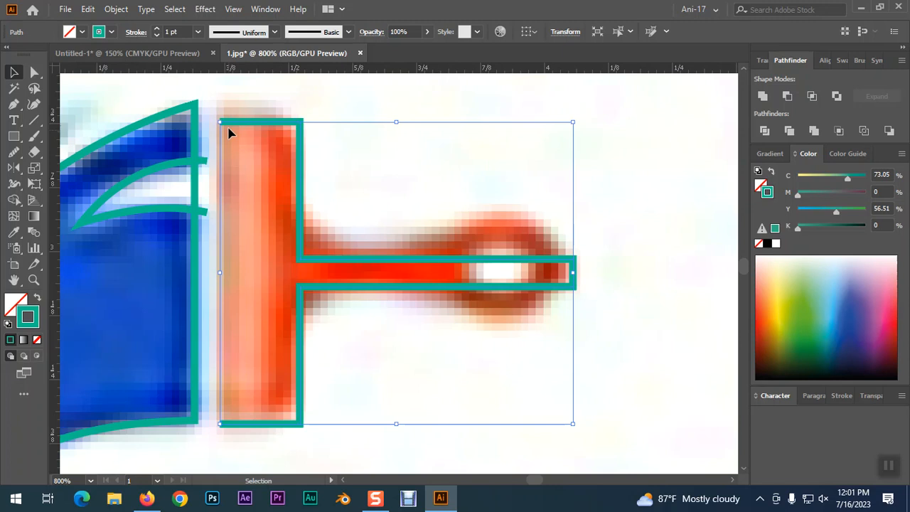
{"action": "mouse_move", "coordinate": [399, 121]}
{"action": "left_mouse_down"}
{"action": "mouse_move", "coordinate": [399, 95]}
{"action": "mouse_move", "coordinate": [396, 105]}
{"action": "left_mouse_up"}
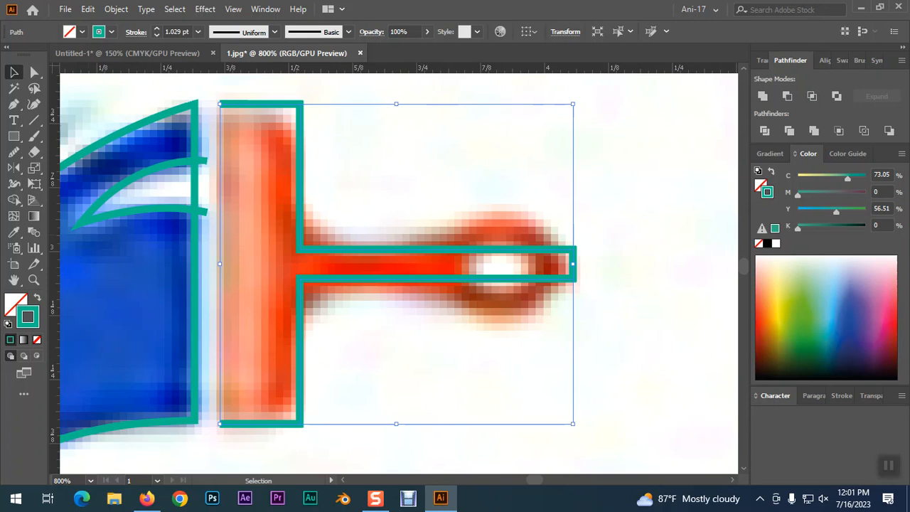
Close the handle outline with the Pen tool by connecting its two open endpoints along the side facing the bristles.
{"action": "left_click", "coordinate": [13, 103]}
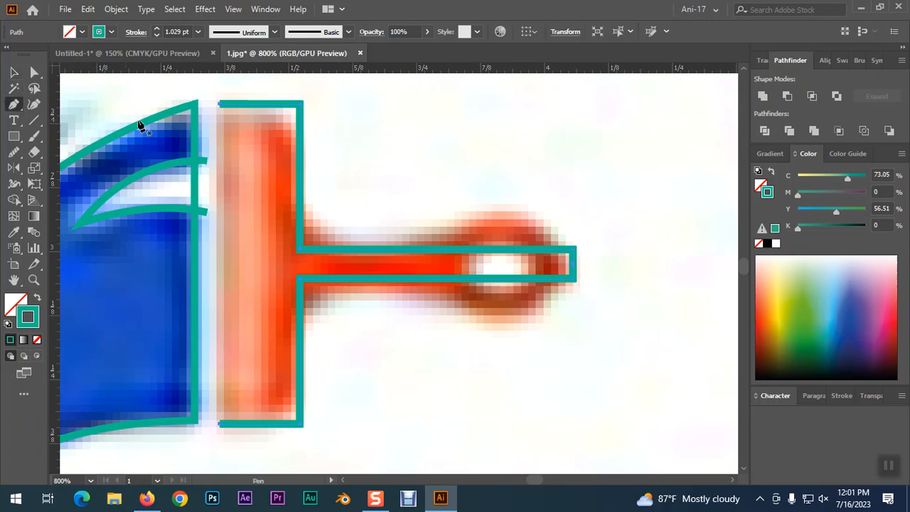
{"action": "left_click", "coordinate": [219, 105]}
{"action": "left_click", "coordinate": [221, 425]}
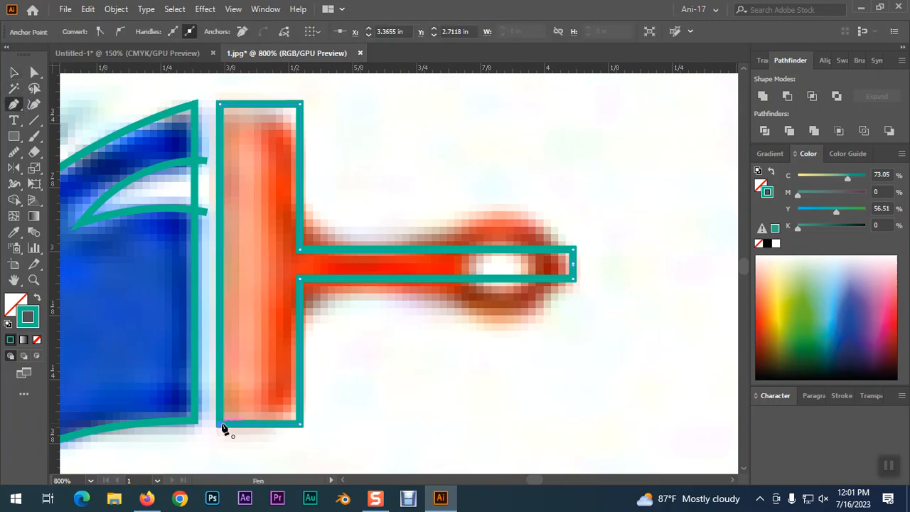
{"action": "key", "text": "v"}
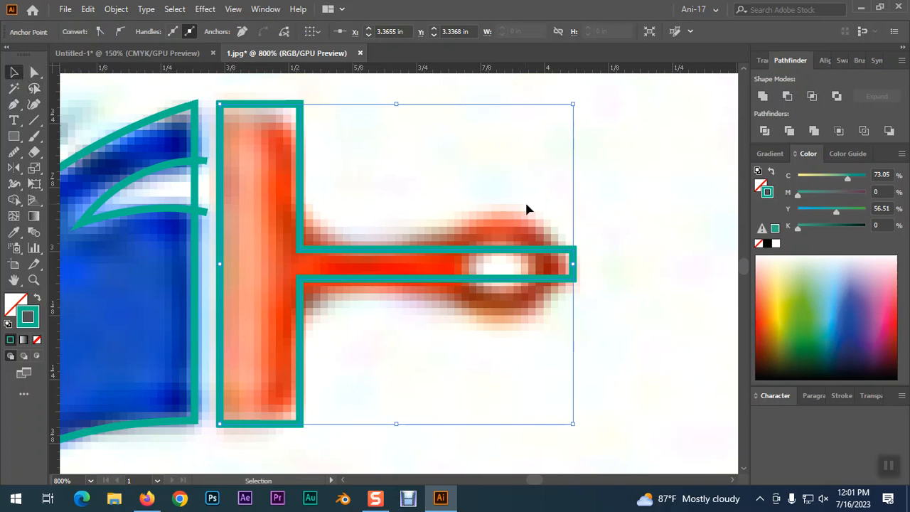
{"action": "left_click", "coordinate": [613, 214]}
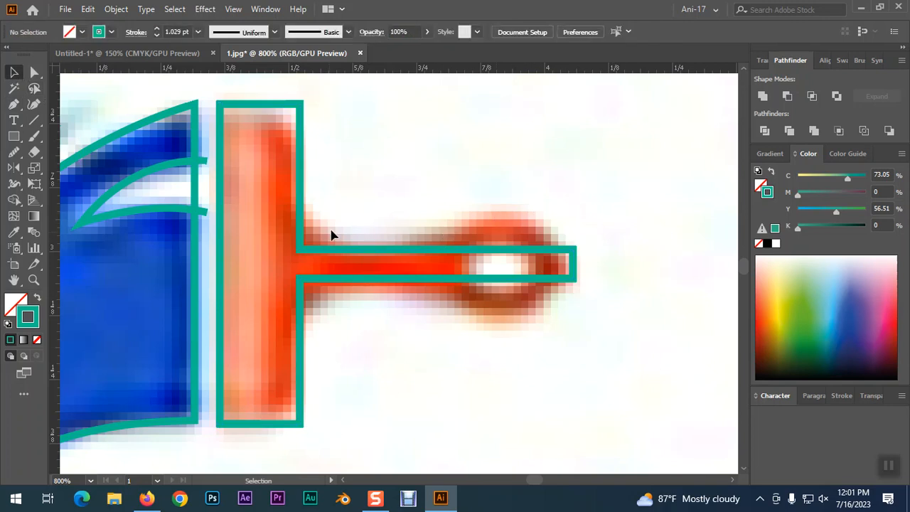
Draw a wide ellipse centred on the handle's bulb and unite it with the handle outline.
{"action": "left_click", "coordinate": [13, 136]}
{"action": "left_click", "coordinate": [64, 168]}
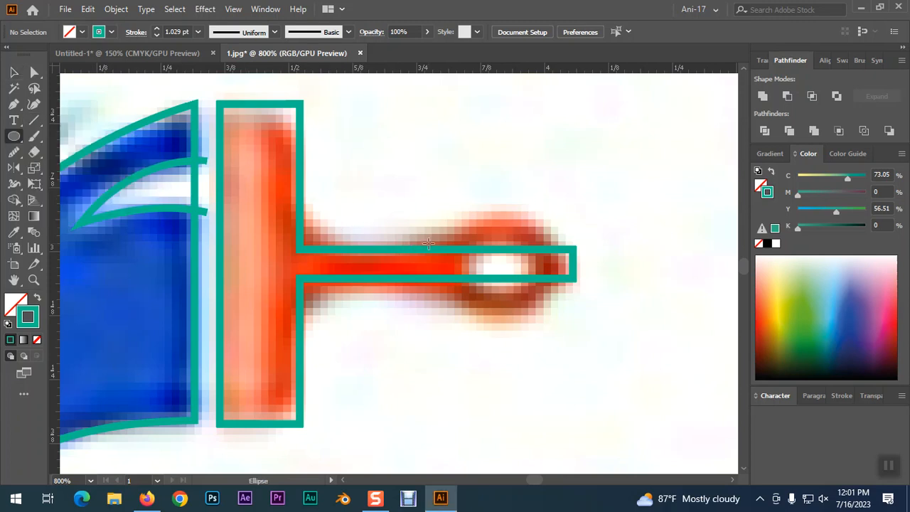
{"action": "left_click_drag", "start_coordinate": [423, 264], "coordinate": [578, 353]}
{"action": "key", "text": "v"}
{"action": "left_click_drag", "start_coordinate": [530, 272], "coordinate": [518, 226]}
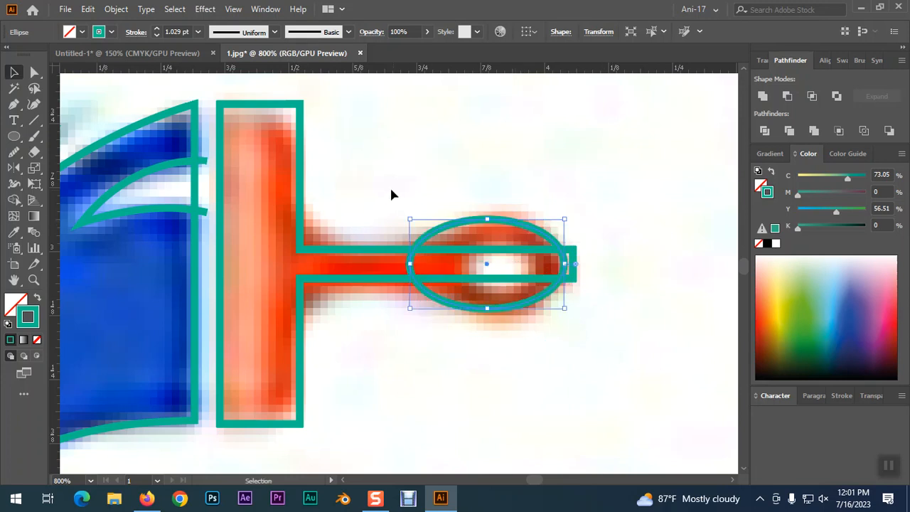
{"action": "left_click", "coordinate": [475, 279], "text": "shift"}
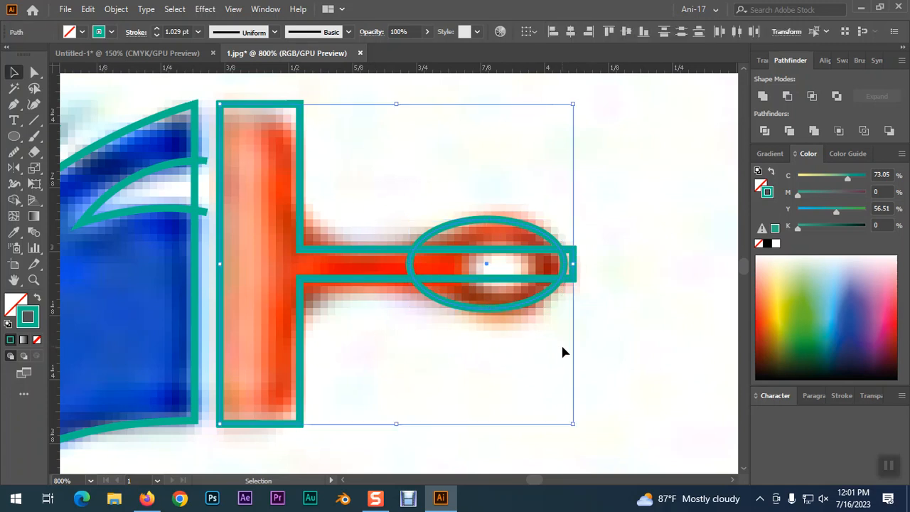
{"action": "left_click", "coordinate": [762, 95]}
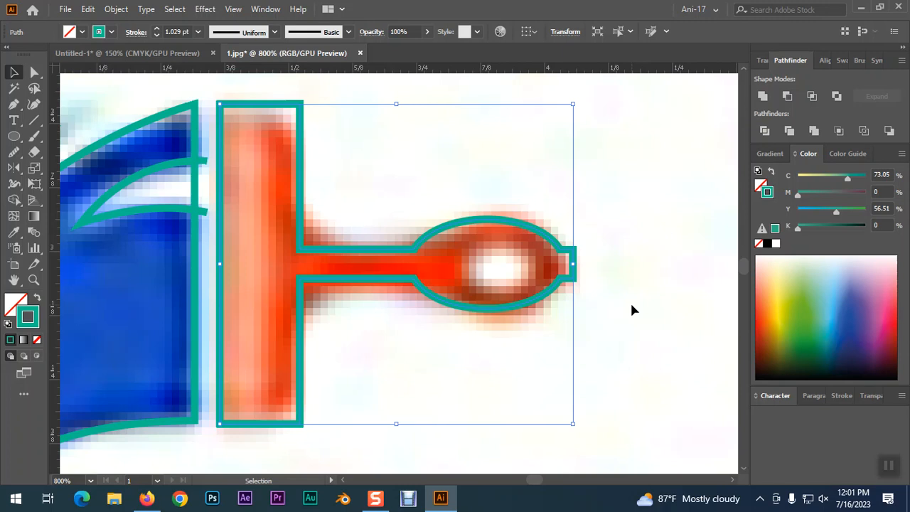
Round the two outer corners on the neck side of the handle's tall block to match the traced image.
{"action": "left_click", "coordinate": [35, 72]}
{"action": "left_click", "coordinate": [591, 144]}
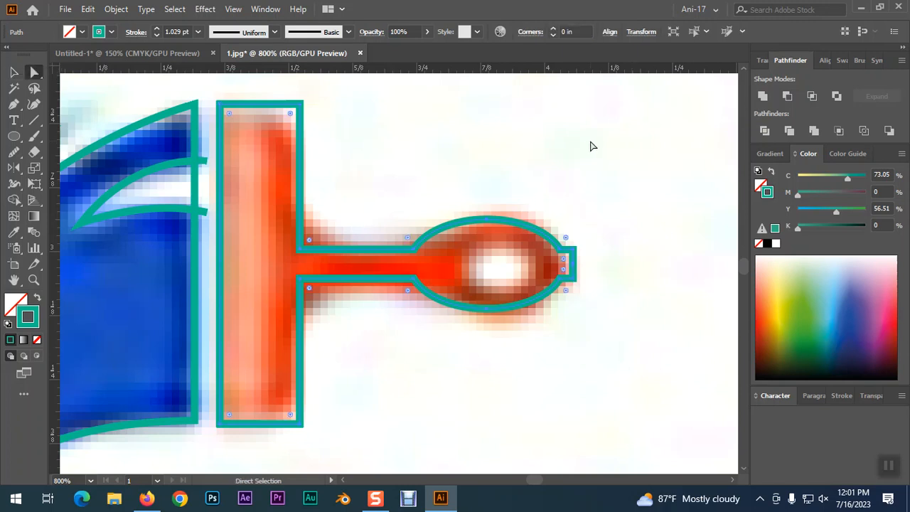
{"action": "left_click", "coordinate": [299, 107]}
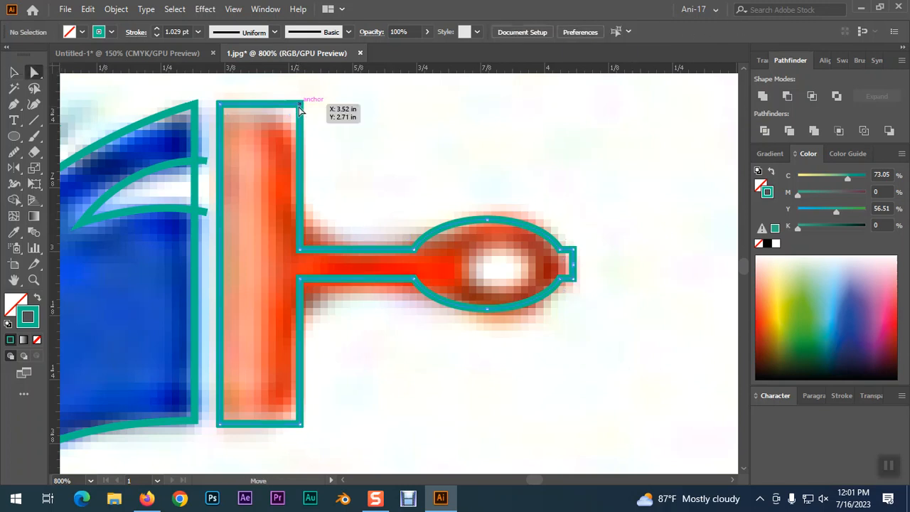
{"action": "left_click", "coordinate": [302, 428], "text": "shift"}
{"action": "left_click_drag", "start_coordinate": [288, 413], "coordinate": [264, 380]}
{"action": "left_click", "coordinate": [494, 411]}
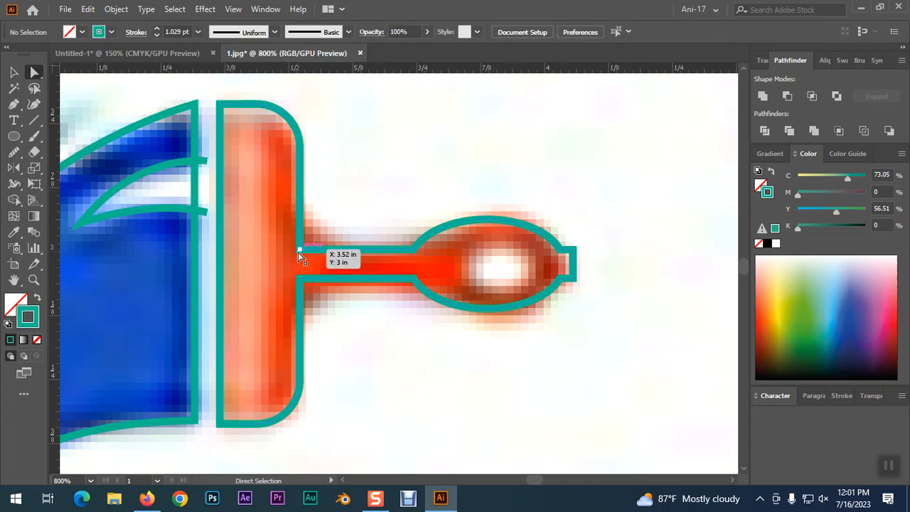
Round the two inner corners where the handle's block meets the narrow neck to a radius of about 0.13 in.
{"action": "left_click", "coordinate": [298, 253]}
{"action": "left_click", "coordinate": [310, 289], "text": "shift"}
{"action": "left_click_drag", "start_coordinate": [312, 289], "coordinate": [379, 342]}
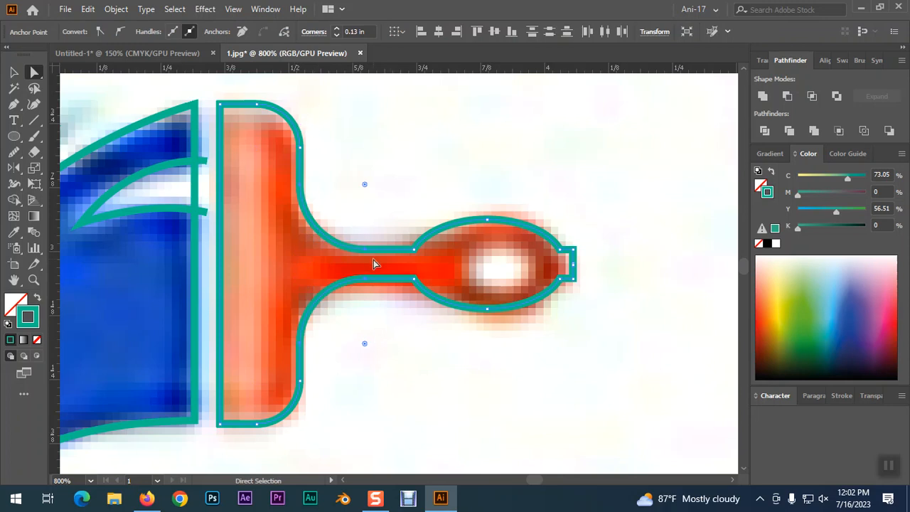
{"action": "left_click", "coordinate": [415, 250], "text": "shift"}
{"action": "left_click", "coordinate": [414, 278], "text": "shift"}
{"action": "left_click_drag", "start_coordinate": [412, 298], "coordinate": [417, 328]}
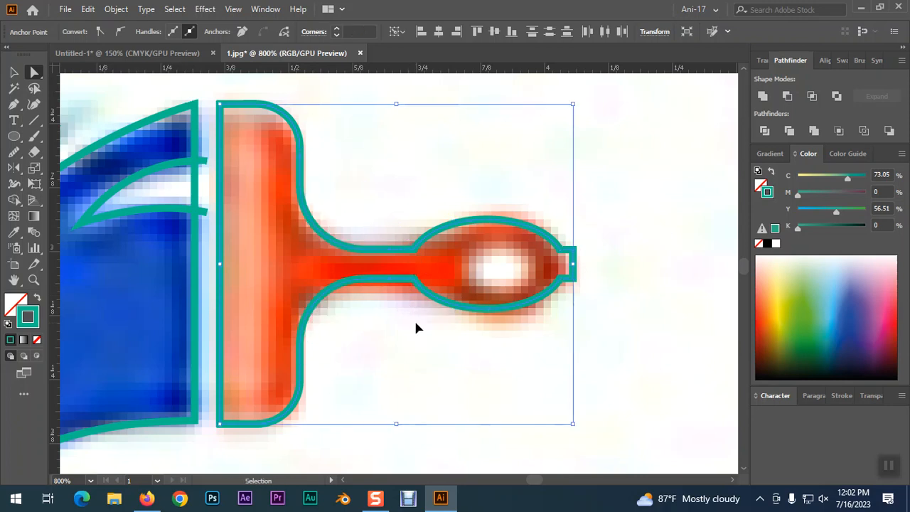
{"action": "left_click", "coordinate": [613, 306]}
Round the two corners where the narrow neck meets the oval bulb to a radius of about 0.13 in.
{"action": "left_click", "coordinate": [414, 251]}
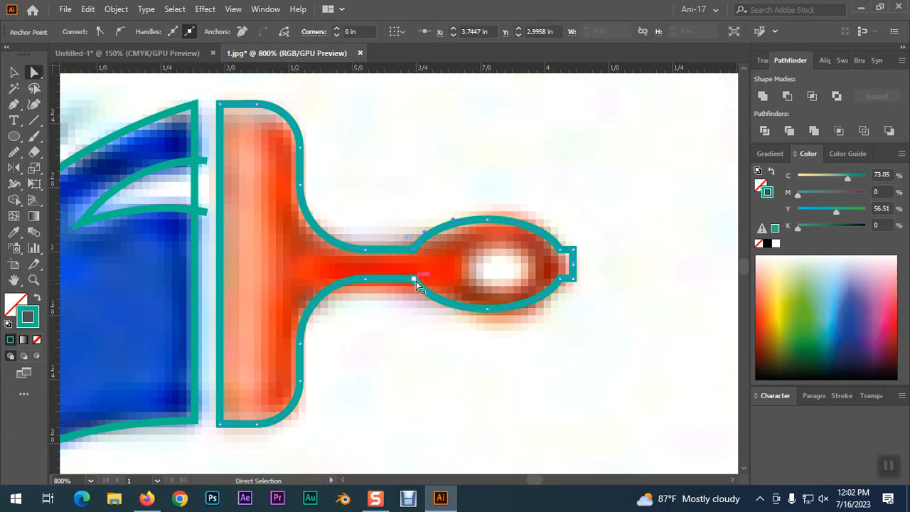
{"action": "left_click", "coordinate": [414, 279], "text": "shift"}
{"action": "left_click_drag", "start_coordinate": [412, 291], "coordinate": [367, 344]}
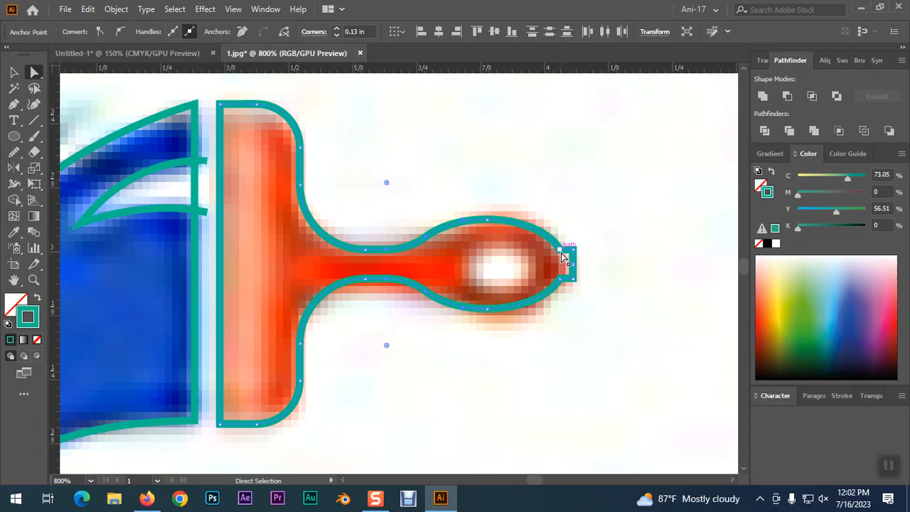
{"action": "key", "text": "v"}
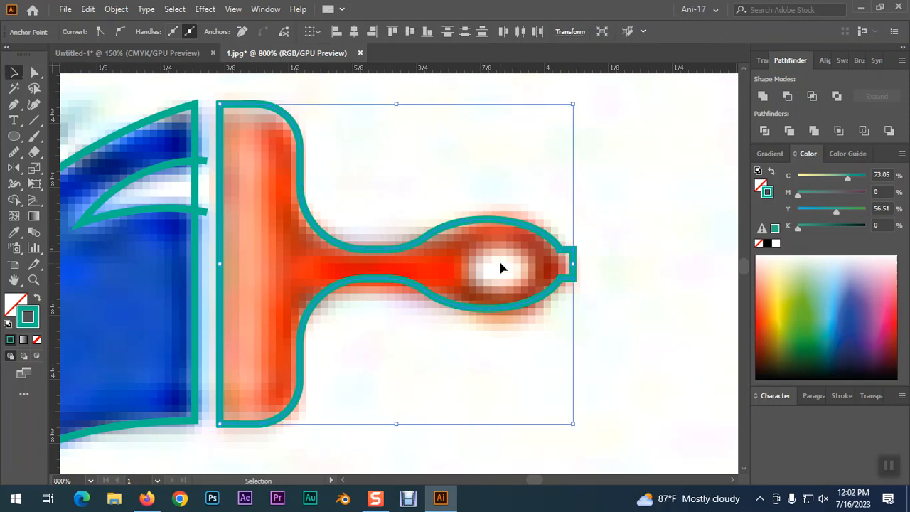
Draw a small horizontal ellipse over the white hole in the handle's bulb.
{"action": "left_click", "coordinate": [14, 136]}
{"action": "left_click_drag", "start_coordinate": [493, 270], "coordinate": [535, 289]}
{"action": "key", "text": "v"}
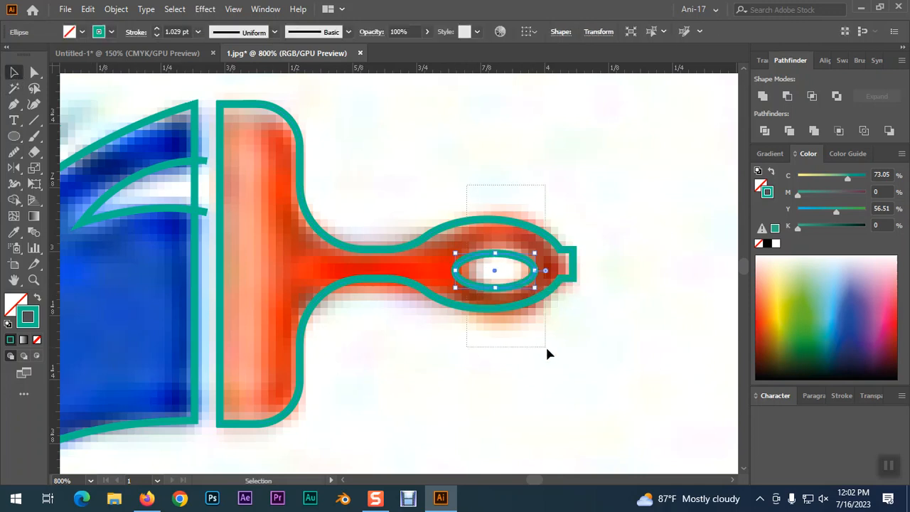
Align the small ellipse to the handle's vertical centre, using the handle outline as the key object.
{"action": "left_click_drag", "start_coordinate": [546, 347], "coordinate": [546, 347]}
{"action": "left_click", "coordinate": [376, 250]}
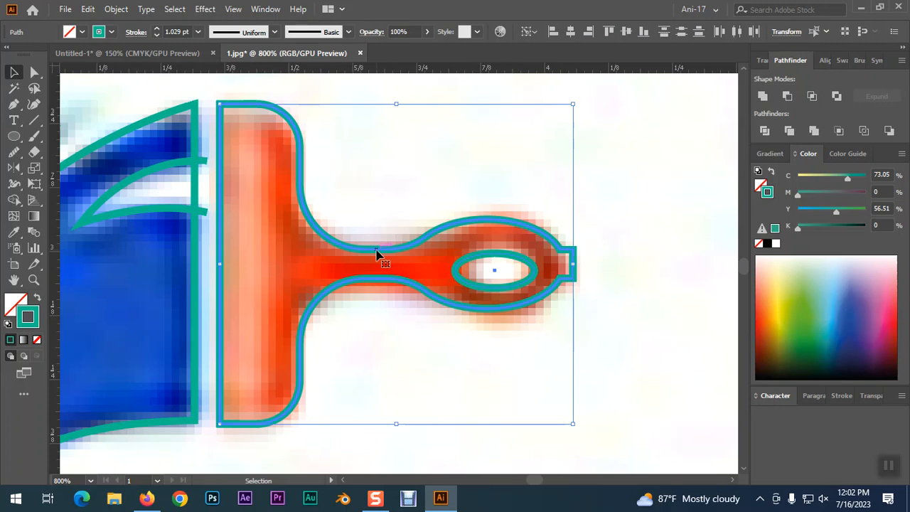
{"action": "left_click", "coordinate": [825, 61]}
{"action": "left_click", "coordinate": [872, 99]}
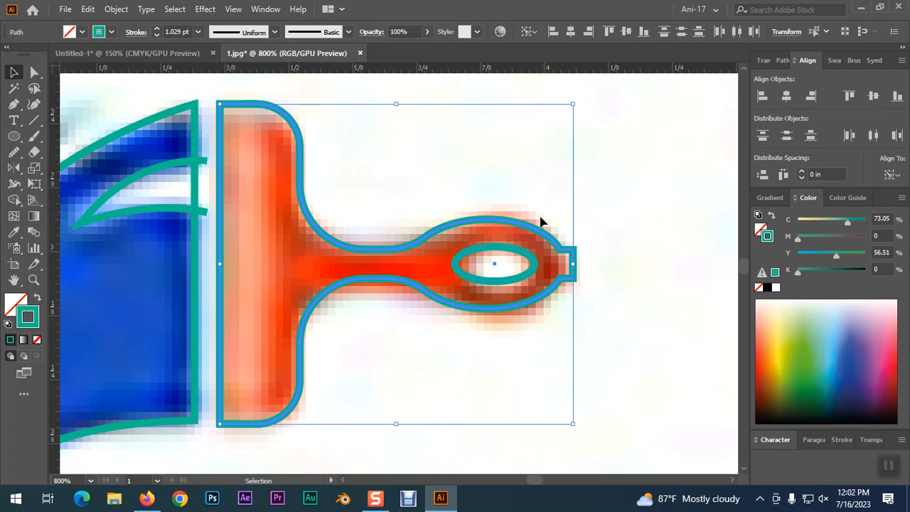
{"action": "left_click", "coordinate": [518, 258]}
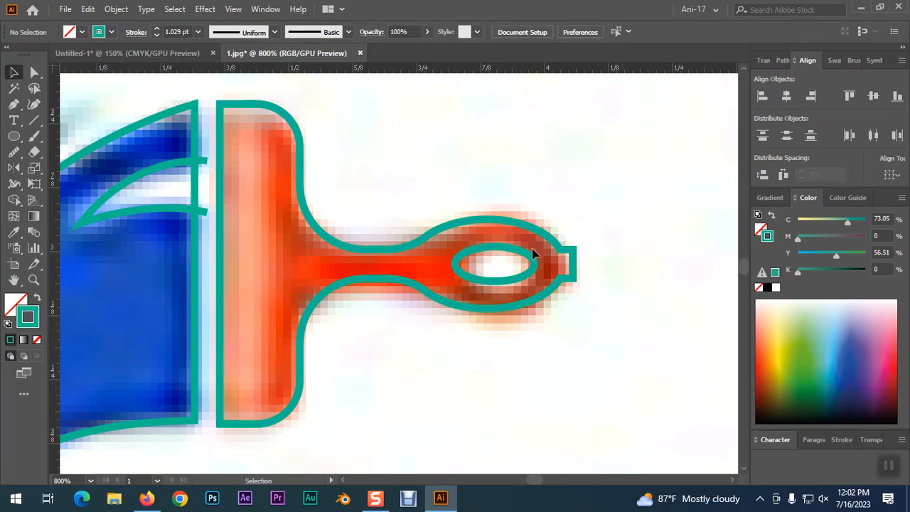
Swap the handle outline and its small inner ellipse to a solid teal fill with no stroke.
{"action": "left_click", "coordinate": [545, 247]}
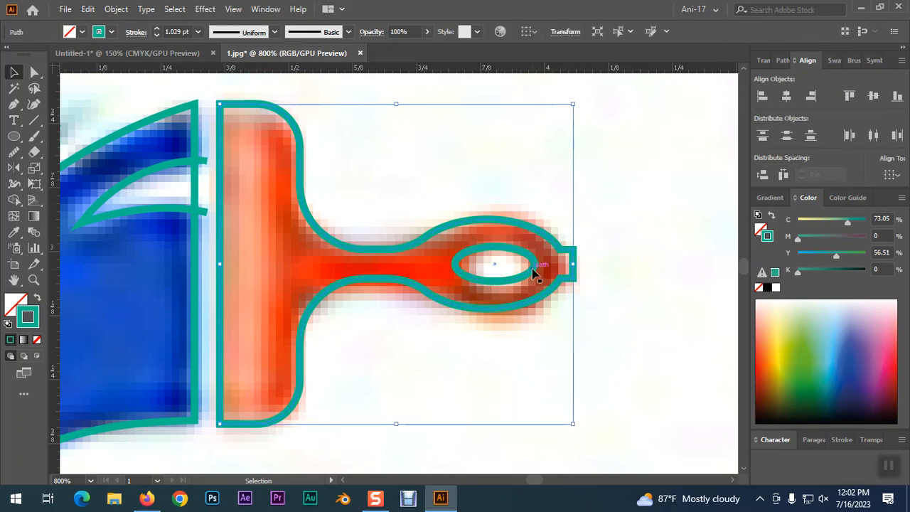
{"action": "left_click", "coordinate": [38, 302]}
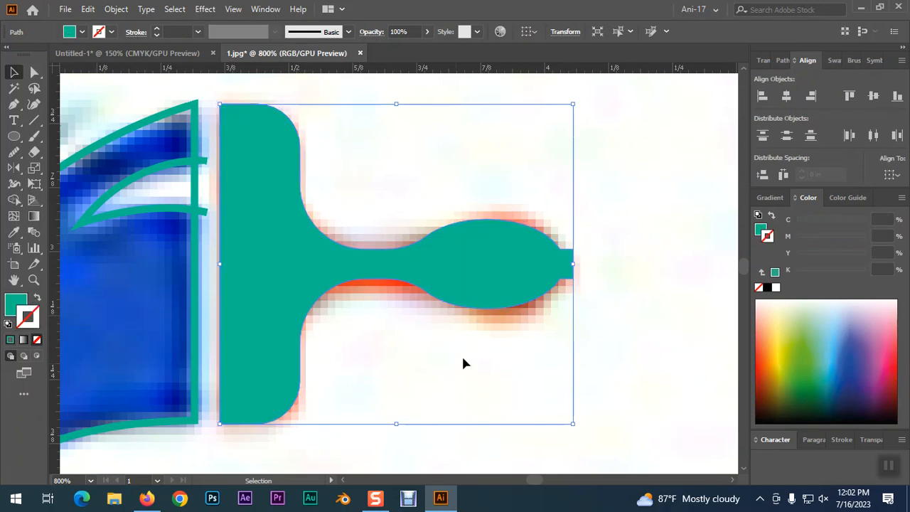
{"action": "left_click", "coordinate": [498, 250], "text": "shift"}
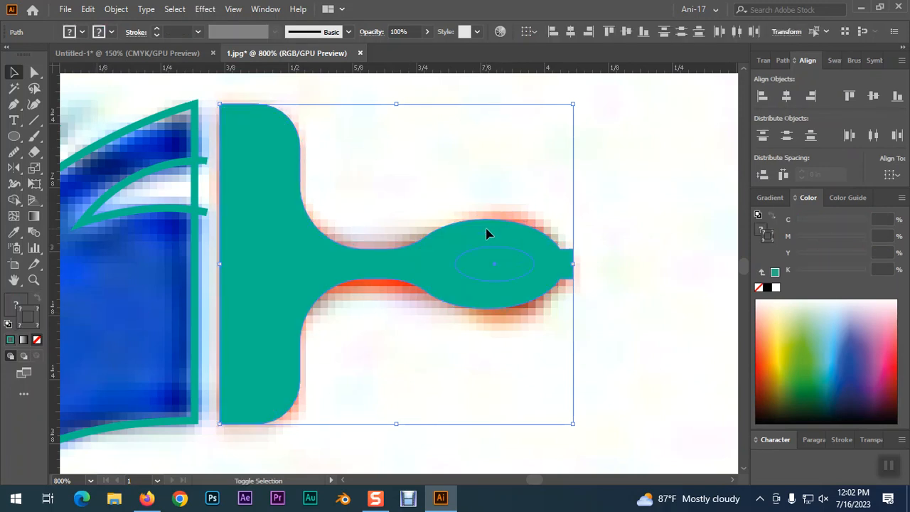
{"action": "left_click", "coordinate": [612, 311]}
{"action": "left_click_drag", "start_coordinate": [493, 183], "coordinate": [568, 323]}
{"action": "left_click", "coordinate": [670, 264]}
{"action": "left_click", "coordinate": [503, 247]}
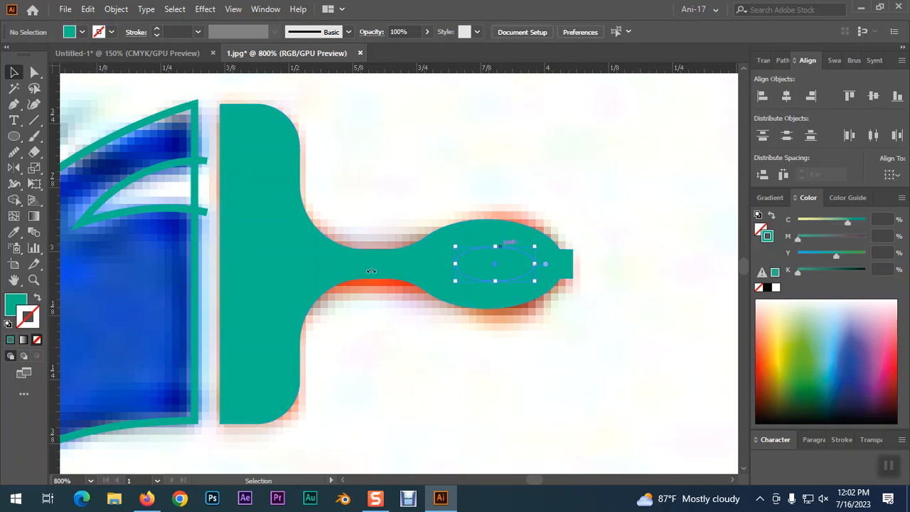
{"action": "left_click", "coordinate": [39, 298]}
{"action": "left_click", "coordinate": [474, 392]}
Subtract the small ellipse from the handle shape with Minus Front to cut out the hole.
{"action": "left_click_drag", "start_coordinate": [463, 187], "coordinate": [678, 276]}
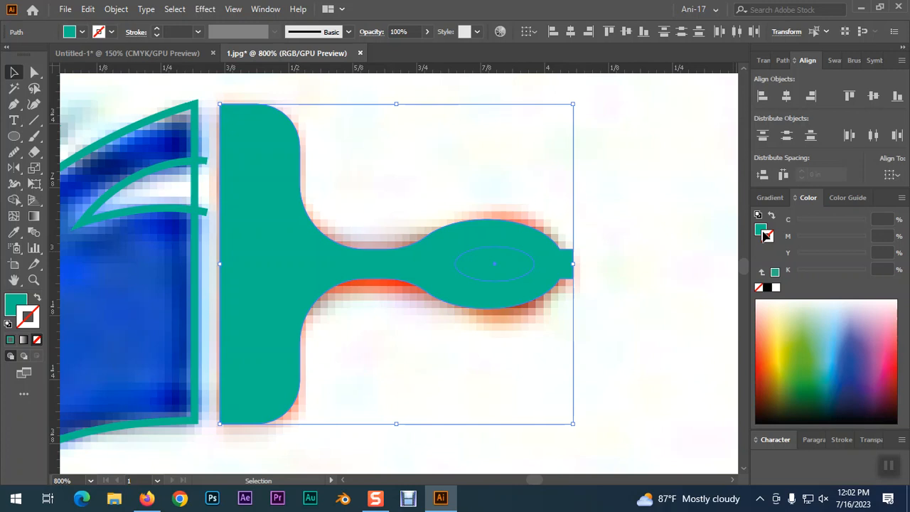
{"action": "left_click", "coordinate": [777, 56]}
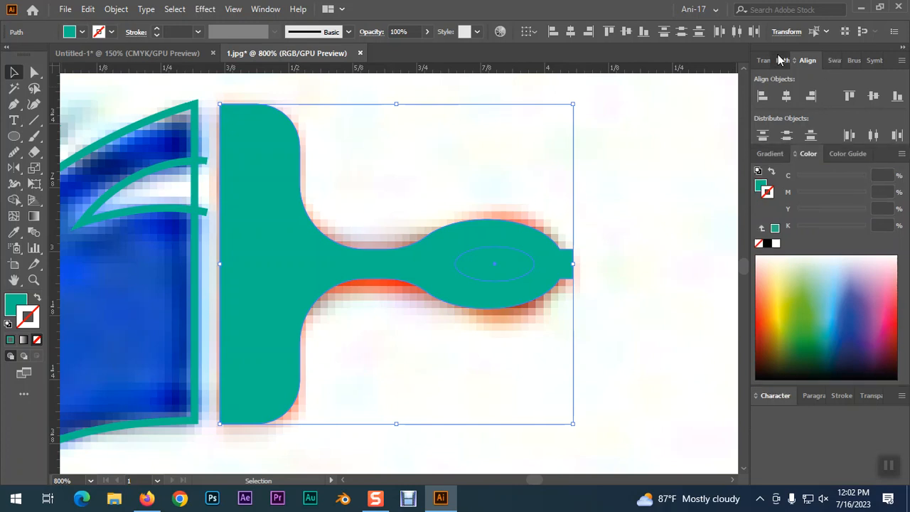
{"action": "left_click", "coordinate": [788, 97]}
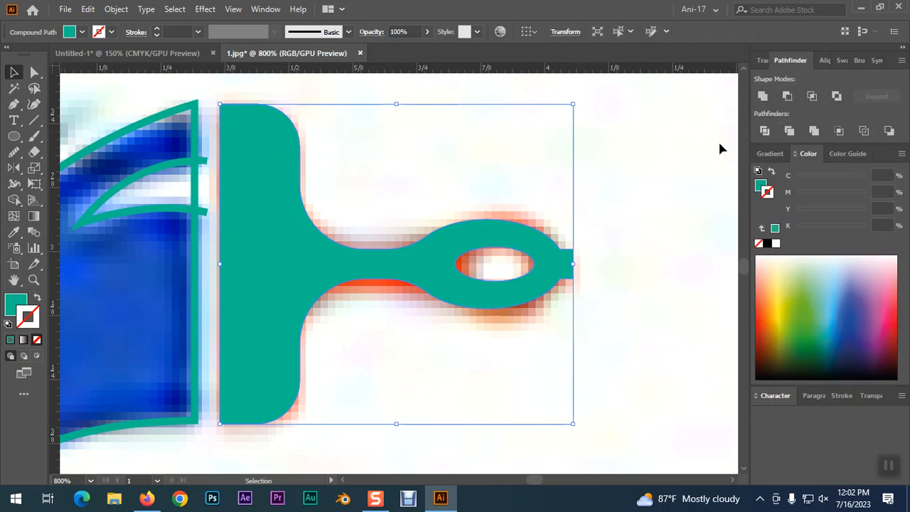
{"action": "left_click", "coordinate": [647, 210]}
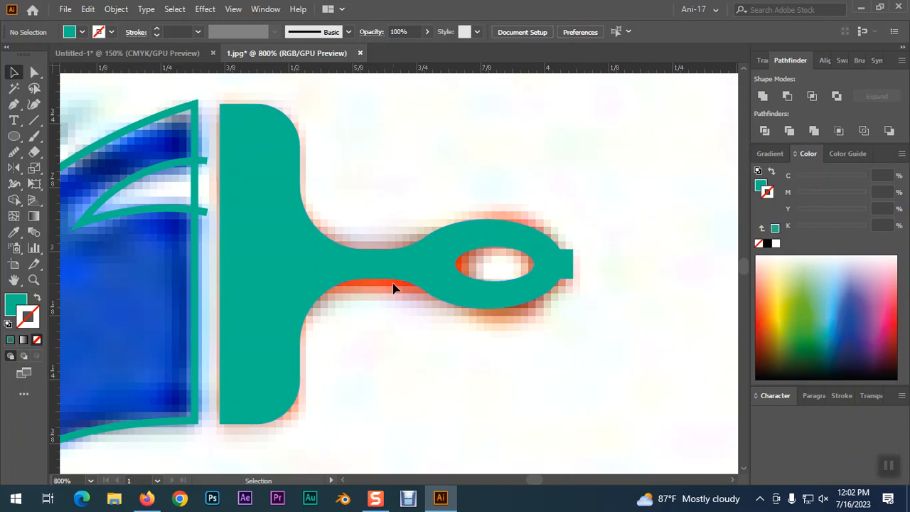
Try to shift the lower edge of the handle's narrow neck downward to cover the red in the image.
{"action": "left_click", "coordinate": [34, 71]}
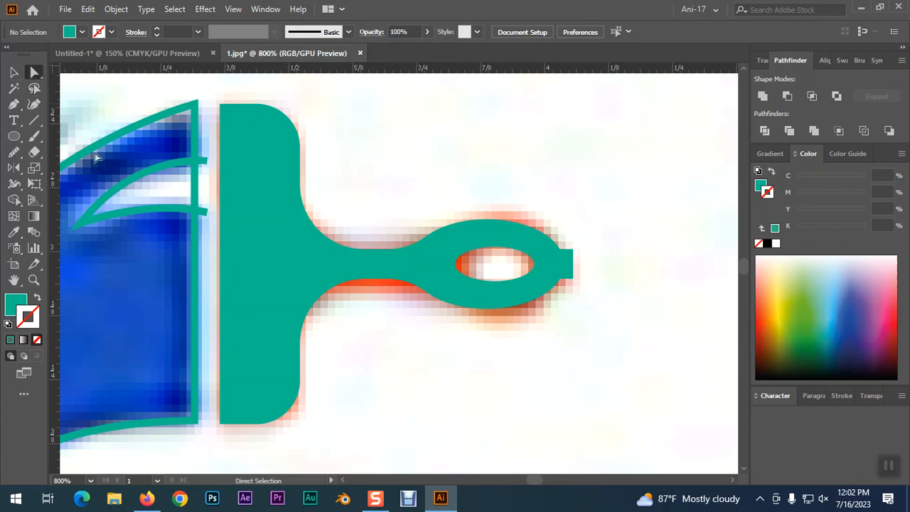
{"action": "left_click", "coordinate": [374, 281]}
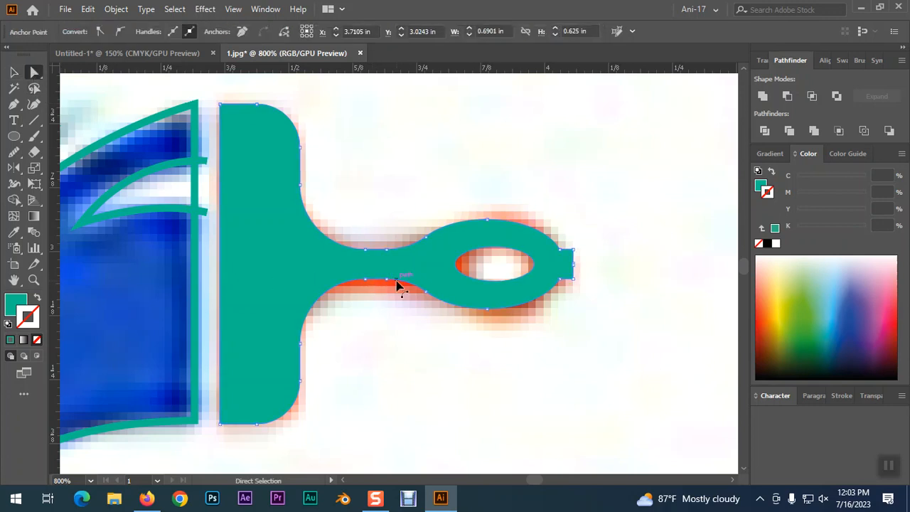
{"action": "key", "text": "Down"}
{"action": "key", "text": "Down"}
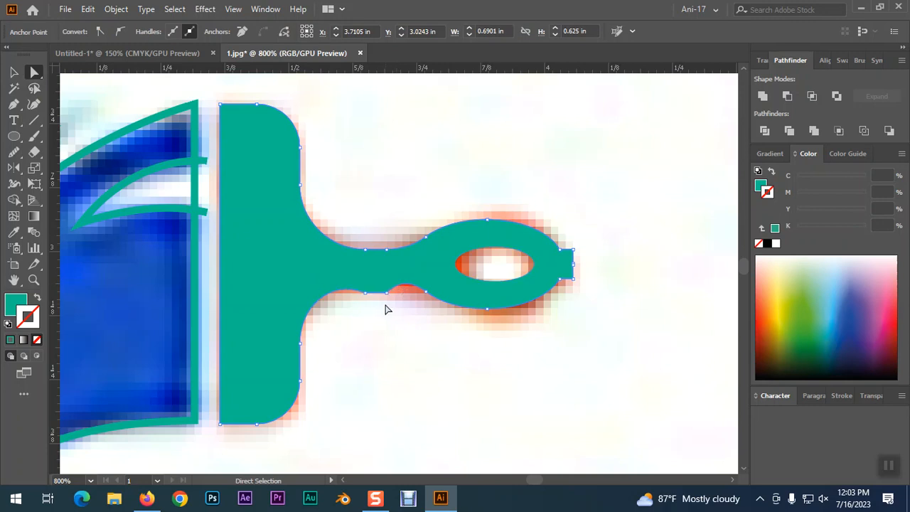
{"action": "key", "text": "v"}
{"action": "key", "text": "ctrl+z"}
{"action": "key", "text": "ctrl+z"}
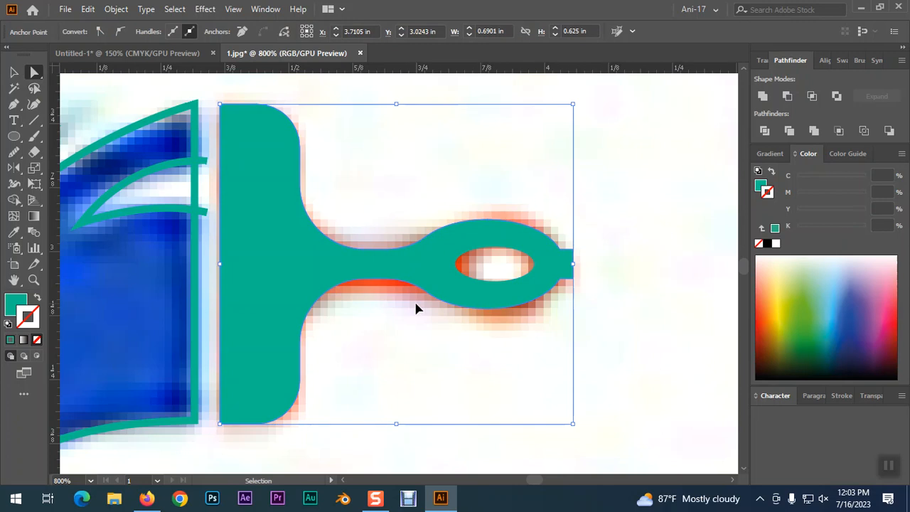
{"action": "left_click", "coordinate": [646, 350]}
Swap the handle back to a teal outline with no fill.
{"action": "left_click", "coordinate": [17, 73]}
{"action": "left_click", "coordinate": [266, 229]}
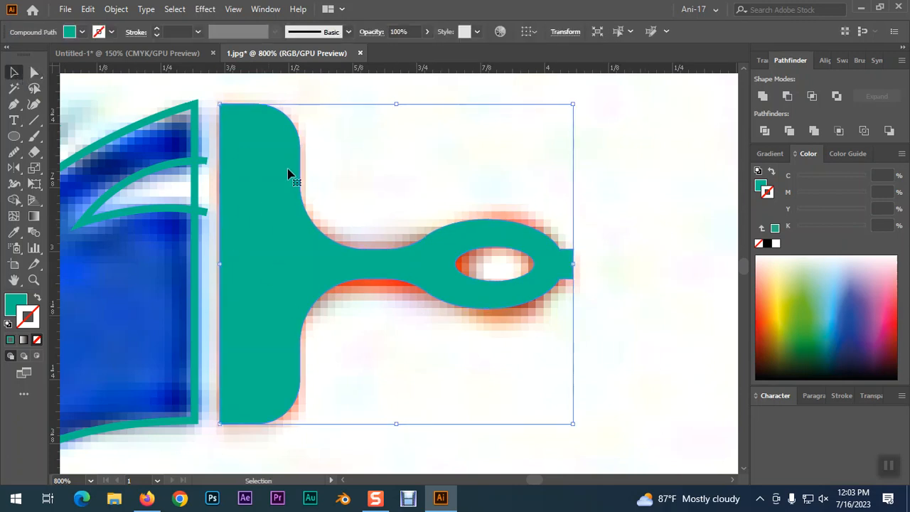
{"action": "left_click", "coordinate": [37, 298]}
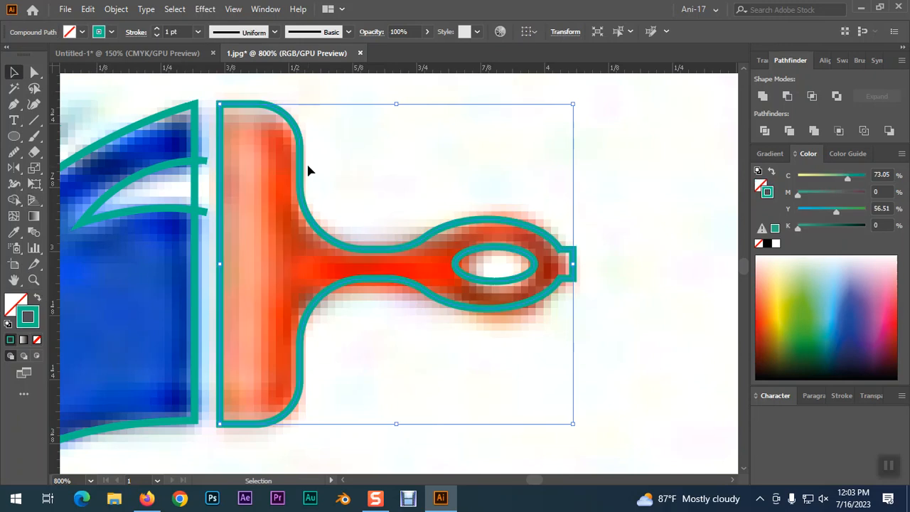
Draw a vertical line through the handle's block where light and dark red meet, extending past both ends.
{"action": "key", "text": "a"}
{"action": "scroll", "coordinate": [354, 168], "scroll_direction": "down", "scroll_amount": 4}
{"action": "scroll", "coordinate": [354, 168], "scroll_direction": "up", "scroll_amount": 3}
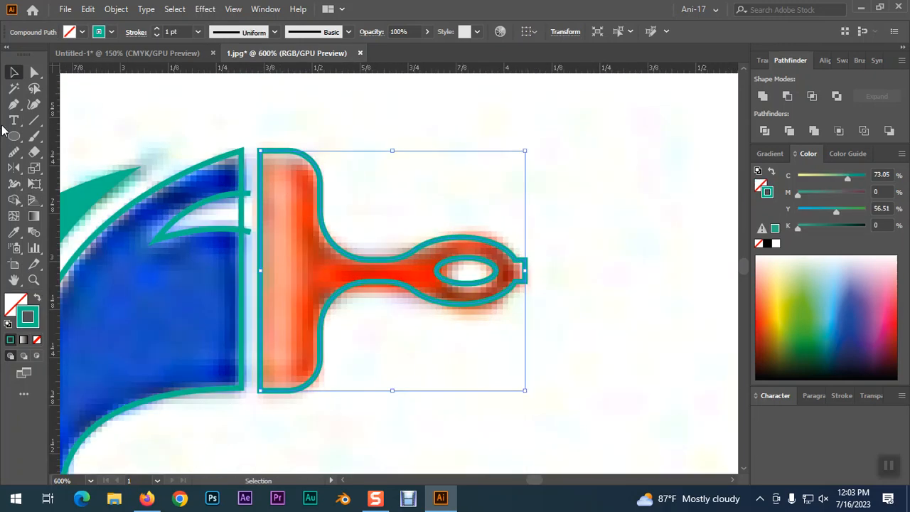
{"action": "left_click", "coordinate": [33, 124]}
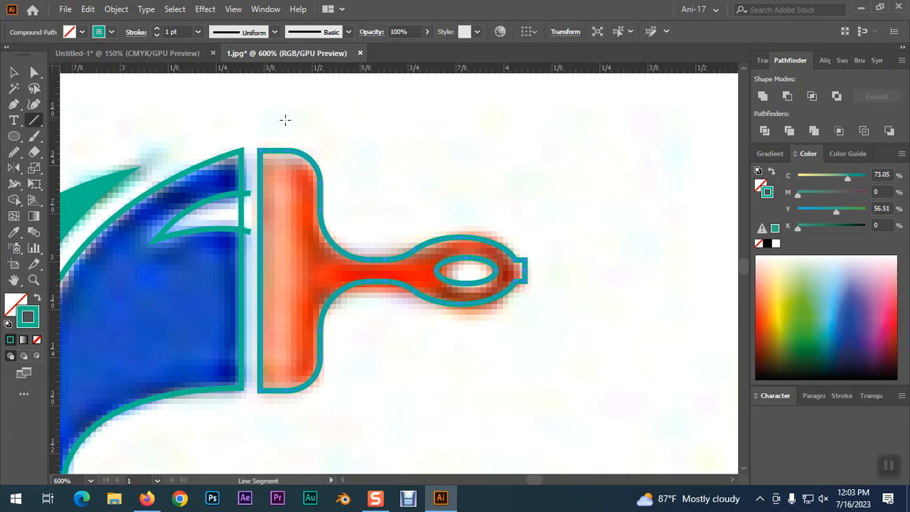
{"action": "mouse_move", "coordinate": [286, 116]}
{"action": "left_mouse_down"}
{"action": "mouse_move", "coordinate": [287, 418]}
{"action": "mouse_move", "coordinate": [256, 425]}
{"action": "left_mouse_up"}
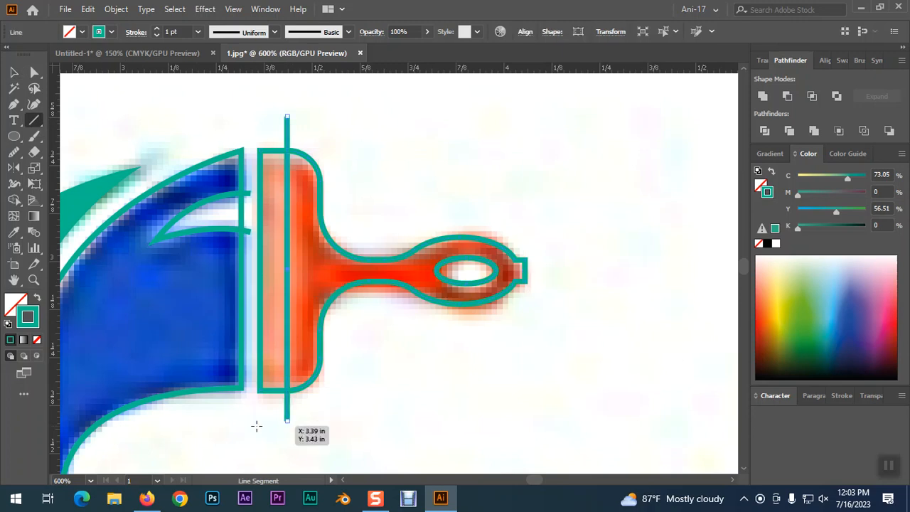
{"action": "key", "text": "v"}
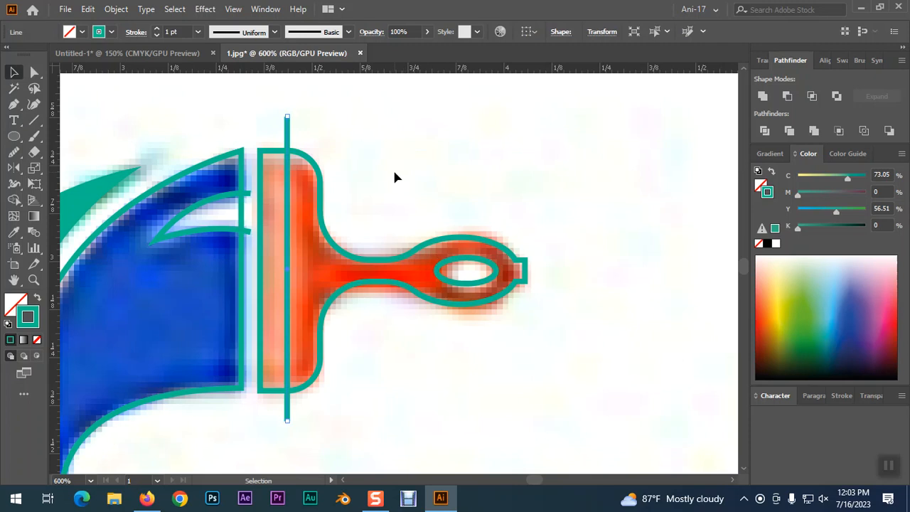
Divide the handle along the vertical line and ungroup the resulting pieces.
{"action": "left_click", "coordinate": [266, 282]}
{"action": "left_click", "coordinate": [834, 131]}
{"action": "right_click", "coordinate": [309, 198]}
{"action": "left_click", "coordinate": [615, 217]}
{"action": "left_click", "coordinate": [615, 217]}
{"action": "left_click", "coordinate": [288, 173]}
{"action": "left_click", "coordinate": [261, 204], "text": "shift"}
{"action": "left_click", "coordinate": [758, 134]}
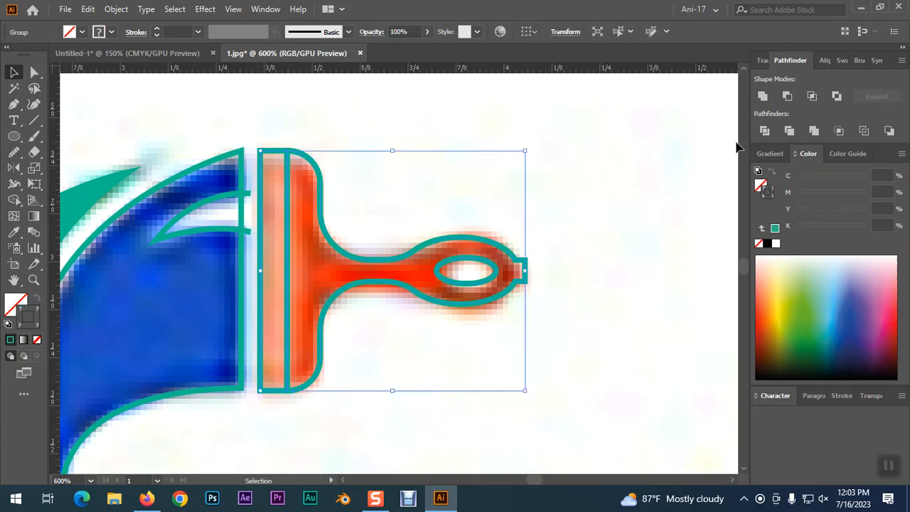
{"action": "right_click", "coordinate": [295, 181]}
{"action": "left_click", "coordinate": [335, 293]}
{"action": "left_click", "coordinate": [349, 163]}
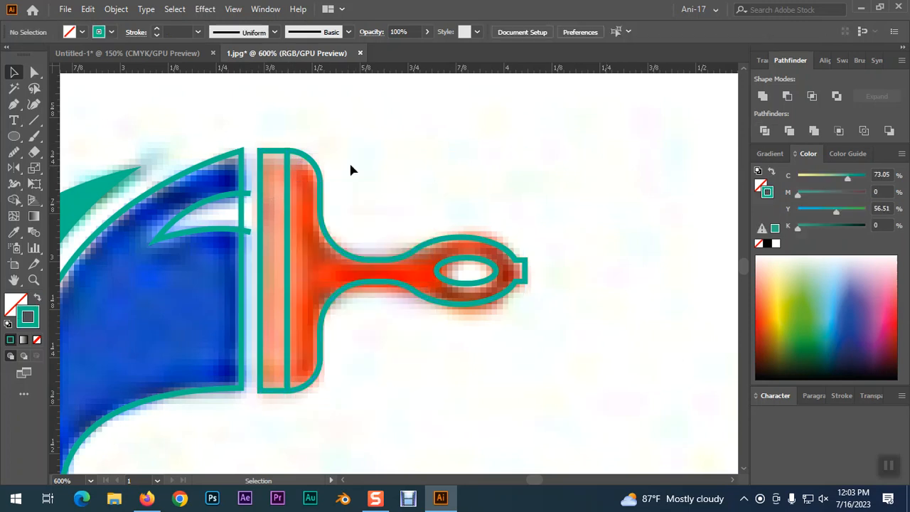
Fill the narrow strip nearest the bristles with the light salmon colour sampled from the image.
{"action": "left_click", "coordinate": [270, 149]}
{"action": "left_click", "coordinate": [14, 232]}
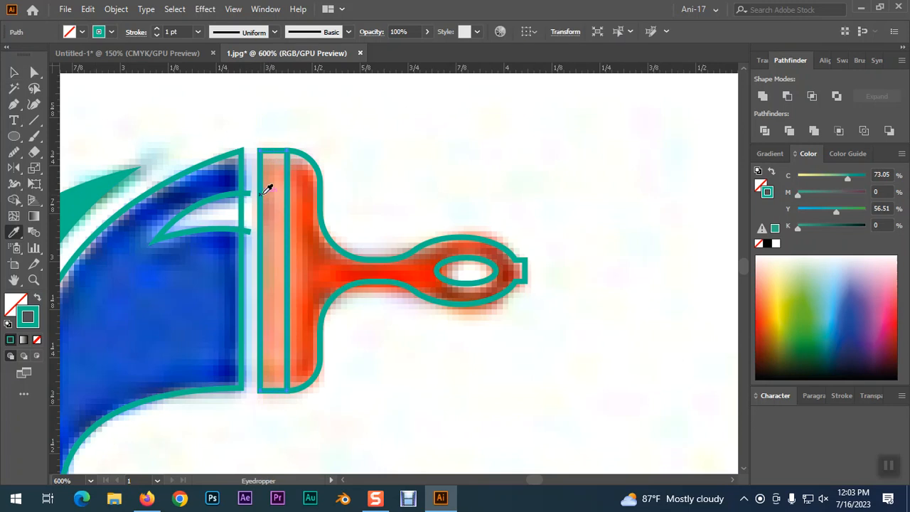
{"action": "left_click", "coordinate": [277, 186]}
{"action": "left_click", "coordinate": [14, 72]}
Fill the rest of the handle with the orange-red sampled from the image.
{"action": "left_click", "coordinate": [309, 155]}
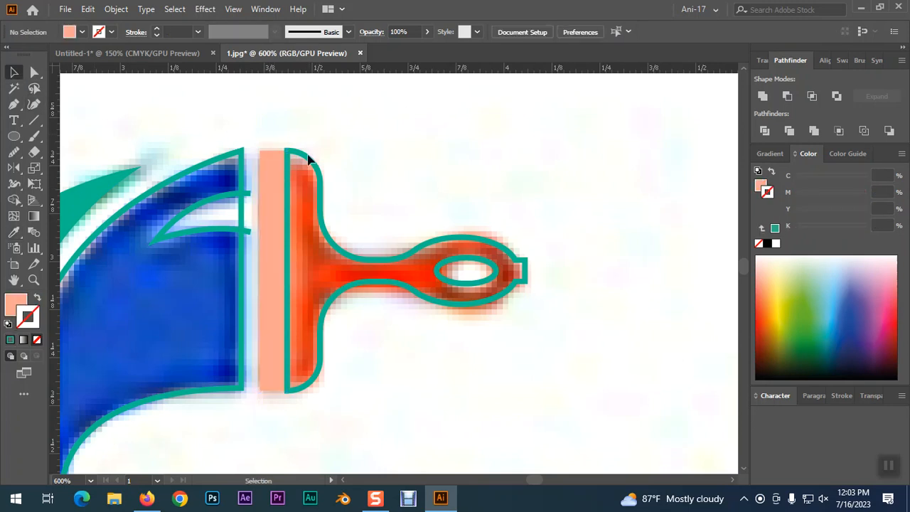
{"action": "left_click", "coordinate": [316, 156]}
{"action": "key", "text": "i"}
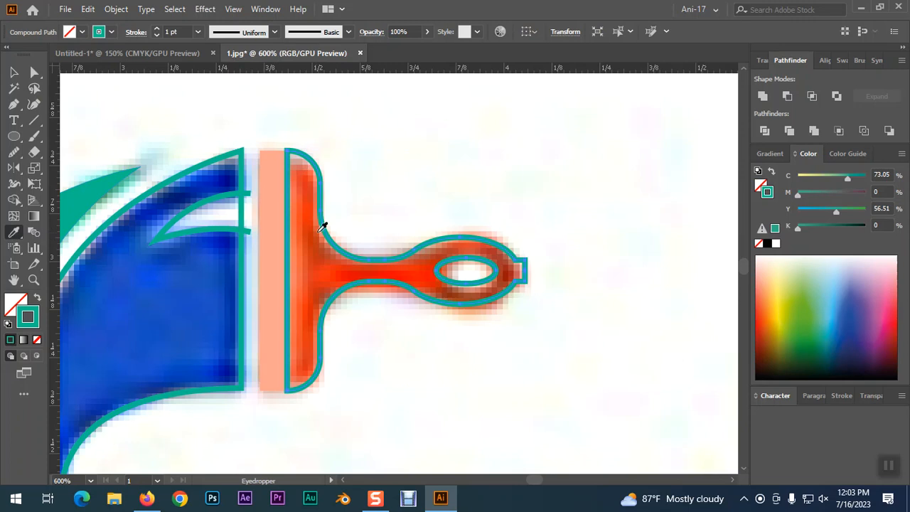
{"action": "left_click", "coordinate": [311, 215]}
{"action": "left_click", "coordinate": [13, 71]}
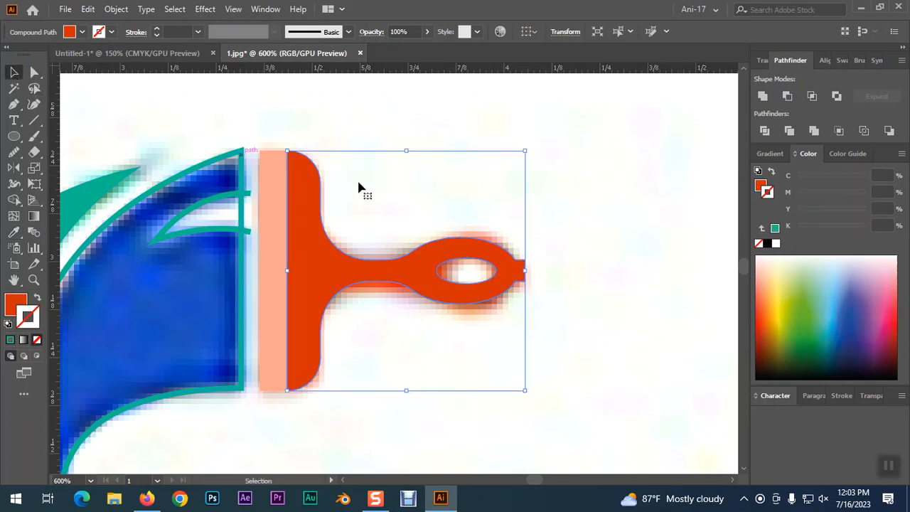
{"action": "left_click", "coordinate": [573, 187]}
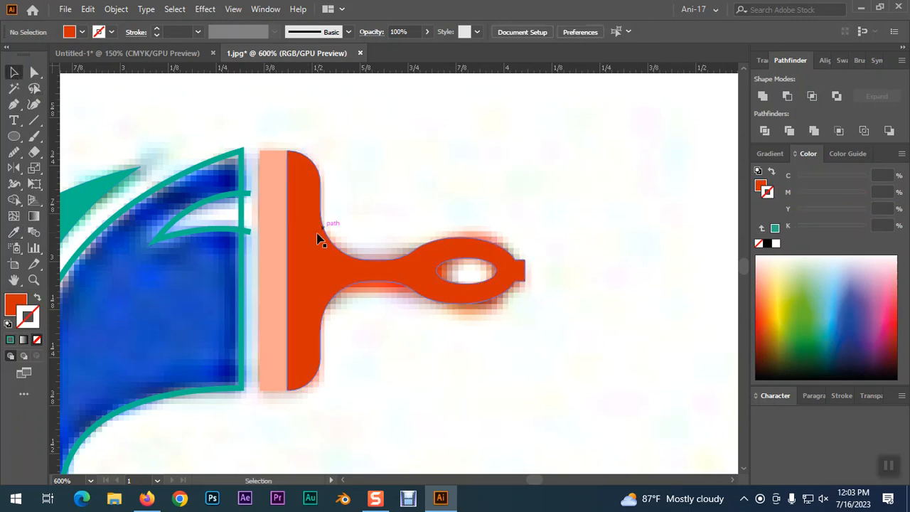
Divide the brush-head outline with the curved highlight path and ungroup the resulting pieces.
{"action": "left_click", "coordinate": [247, 171]}
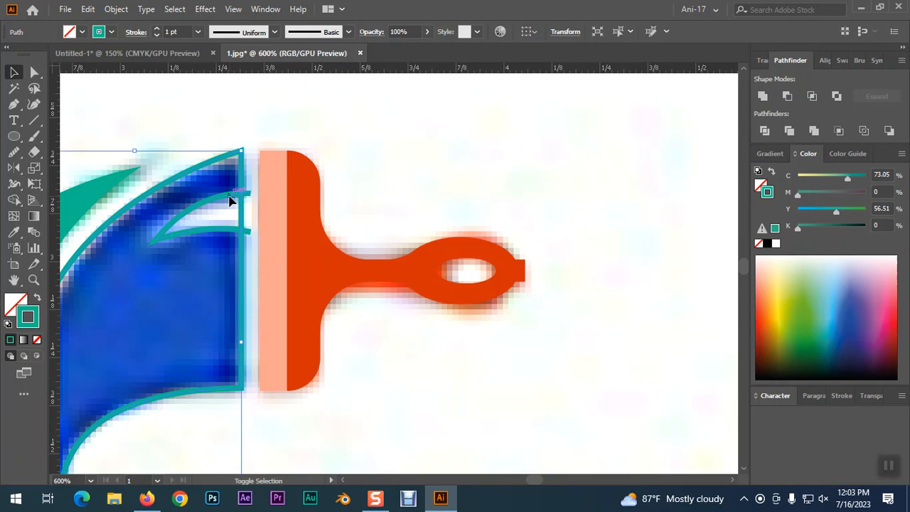
{"action": "left_click", "coordinate": [237, 199], "text": "shift"}
{"action": "left_click", "coordinate": [768, 133]}
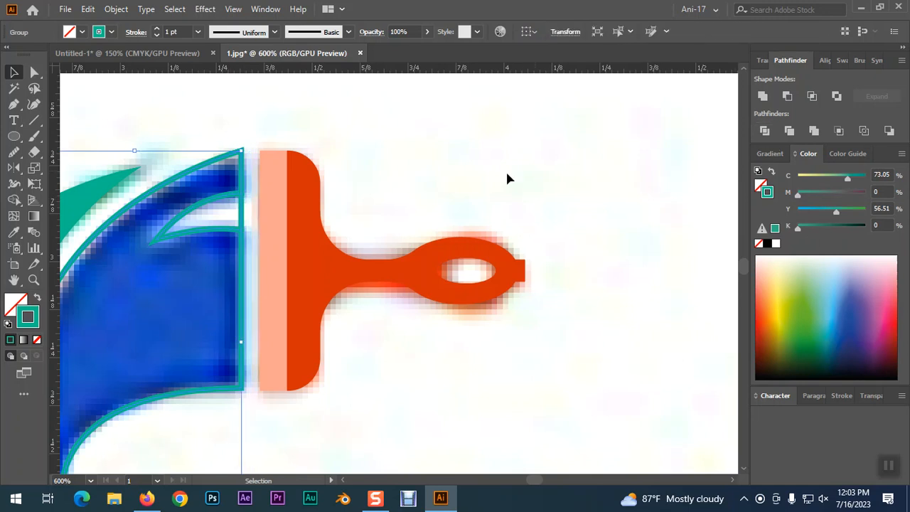
{"action": "right_click", "coordinate": [182, 226]}
{"action": "left_click", "coordinate": [230, 331]}
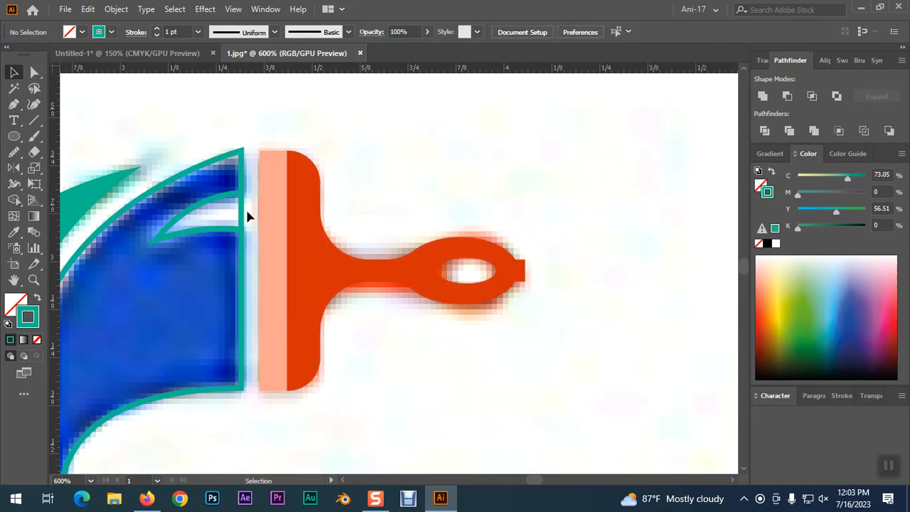
Fill the main brush-head piece around the highlight with the blue sampled from the image.
{"action": "left_click", "coordinate": [240, 299]}
{"action": "left_click", "coordinate": [14, 231]}
{"action": "left_click", "coordinate": [172, 285]}
{"action": "left_click", "coordinate": [14, 72]}
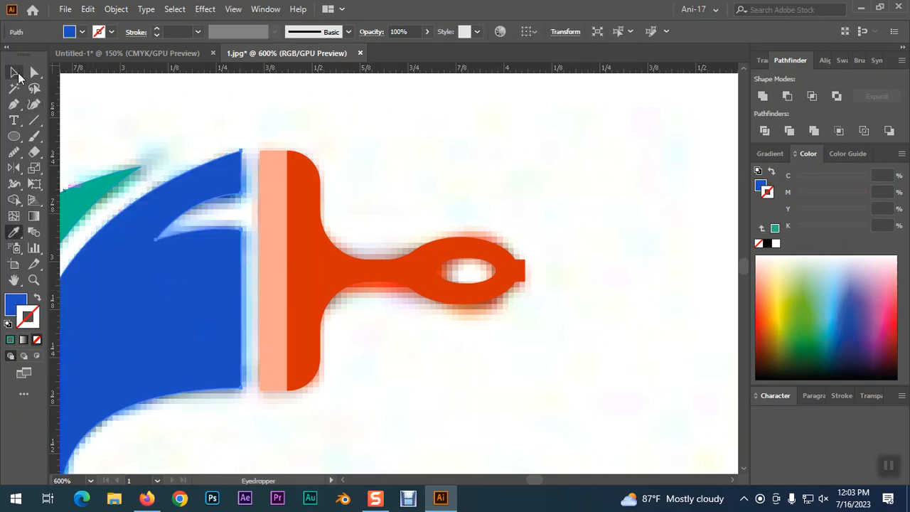
{"action": "left_click", "coordinate": [570, 365]}
Switch the whole artwork to outline view to inspect the paths of the paint strokes.
{"action": "key", "text": "ctrl+minus"}
{"action": "key", "text": "ctrl+minus"}
{"action": "key", "text": "ctrl+minus"}
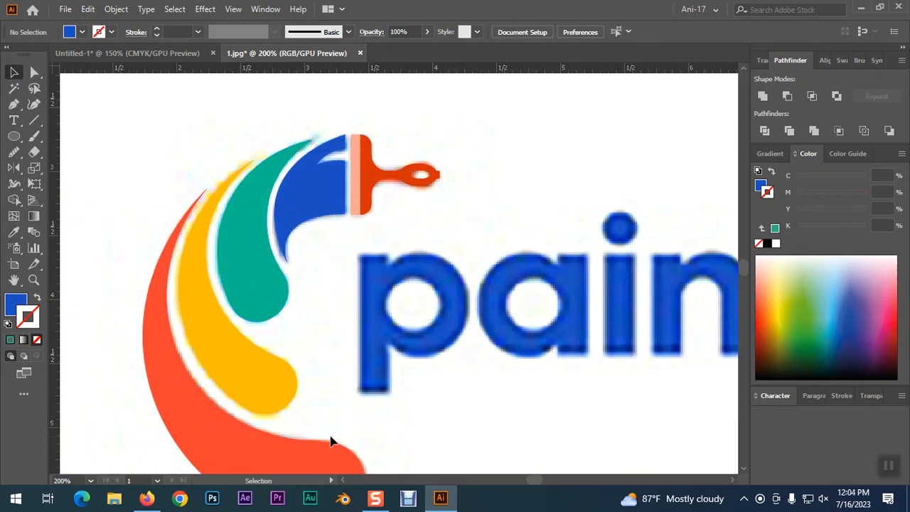
{"action": "scroll", "coordinate": [467, 216], "scroll_direction": "down", "scroll_amount": 1}
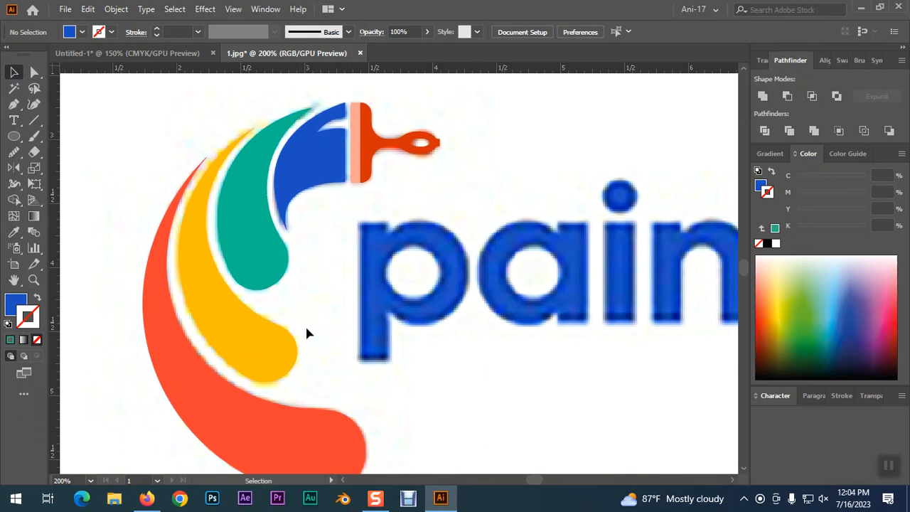
{"action": "key", "text": "ctrl+y"}
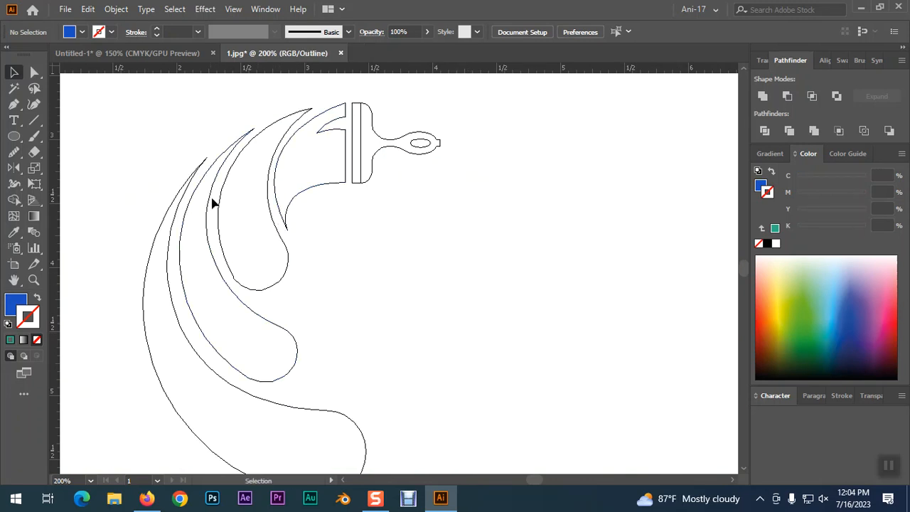
Smooth the rounded lower end of the teal paint stroke with the Smooth tool.
{"action": "left_click", "coordinate": [238, 284]}
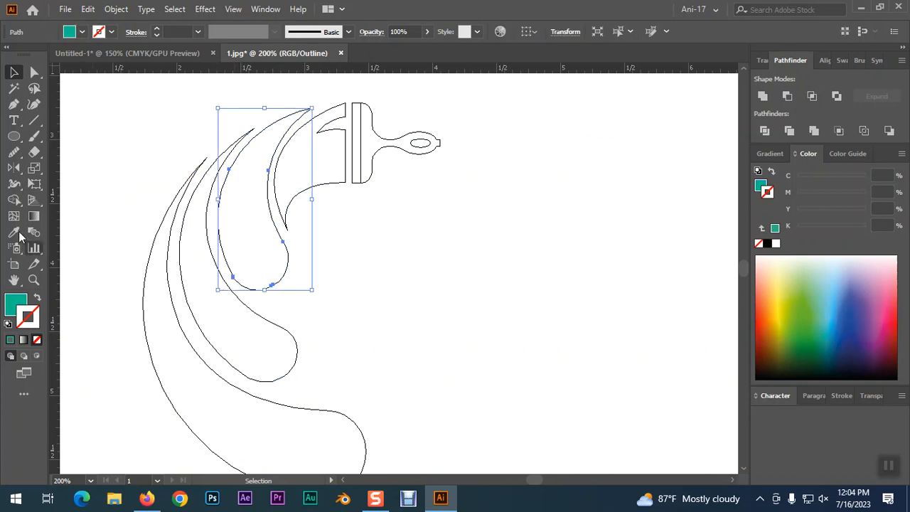
{"action": "left_click", "coordinate": [14, 152]}
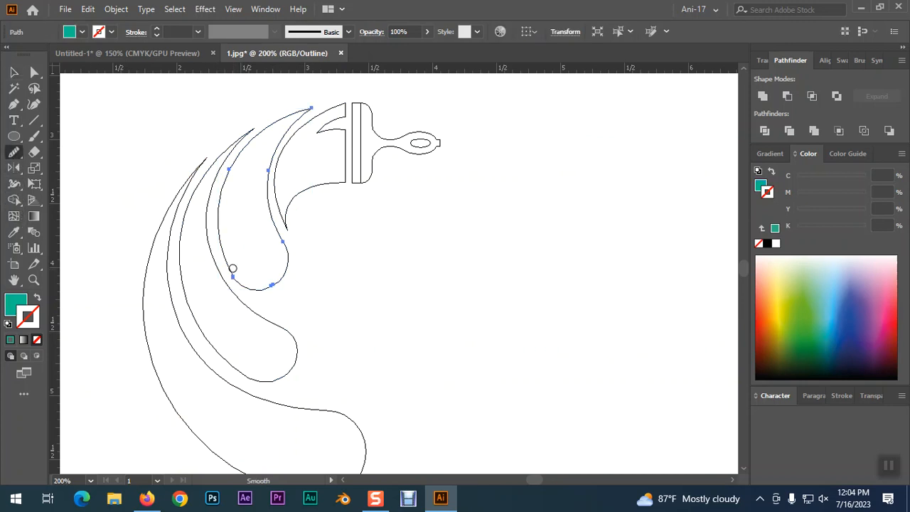
{"action": "left_click_drag", "start_coordinate": [242, 283], "coordinate": [244, 289]}
{"action": "left_click_drag", "start_coordinate": [273, 284], "coordinate": [270, 322]}
{"action": "left_click", "coordinate": [13, 72]}
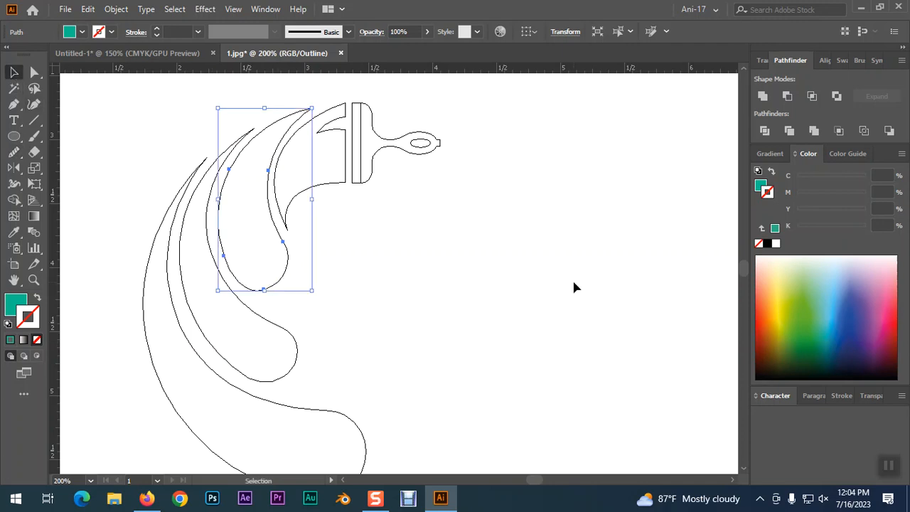
Switch the artwork from outline view back to full-colour preview and deselect the teal paint stroke.
{"action": "key", "text": "ctrl+y"}
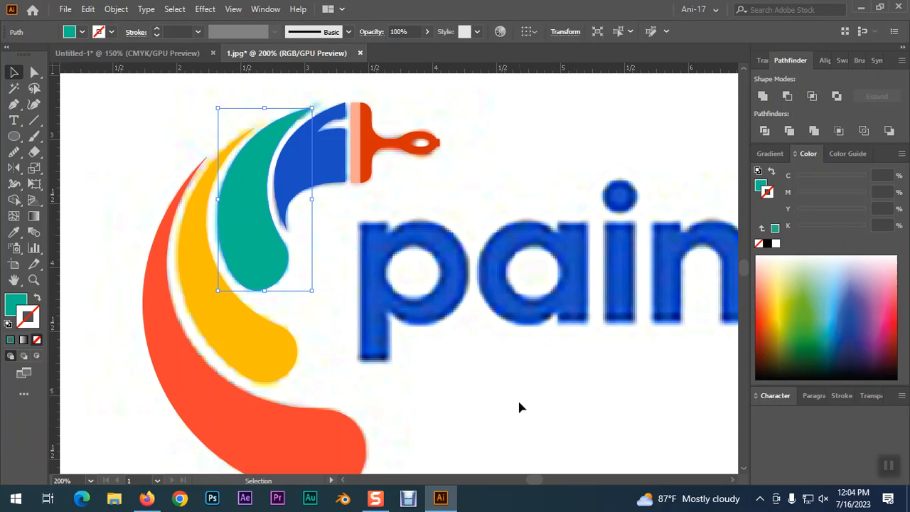
{"action": "left_click", "coordinate": [519, 402]}
{"action": "key", "text": "ctrl+minus"}
{"action": "left_click_drag", "start_coordinate": [615, 322], "coordinate": [366, 341]}
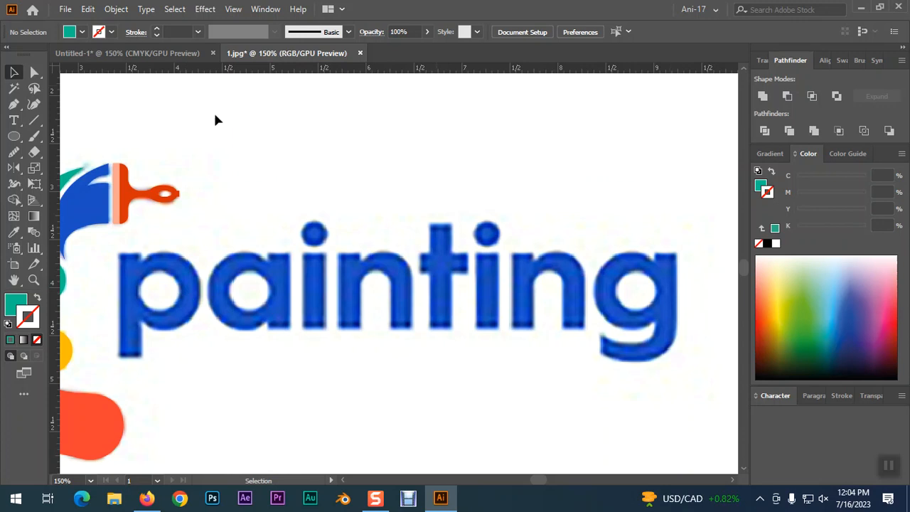
{"action": "left_click", "coordinate": [14, 121]}
{"action": "left_click", "coordinate": [181, 301]}
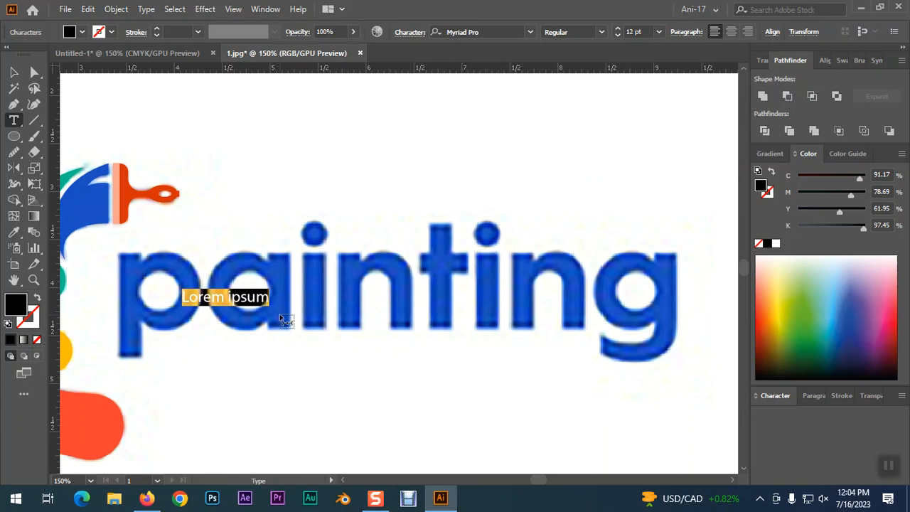
{"action": "type", "text": "PAIN"}
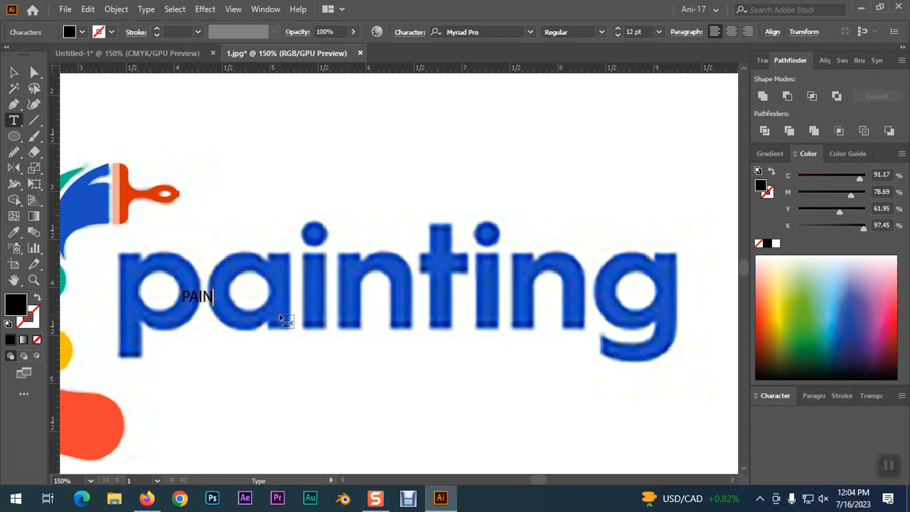
{"action": "type", "text": "TING"}
{"action": "left_click", "coordinate": [17, 76]}
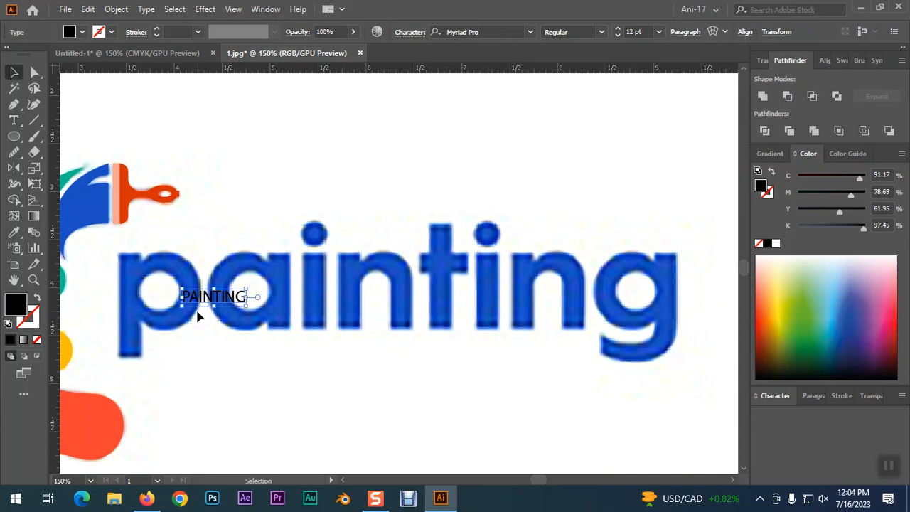
{"action": "key", "text": "Delete"}
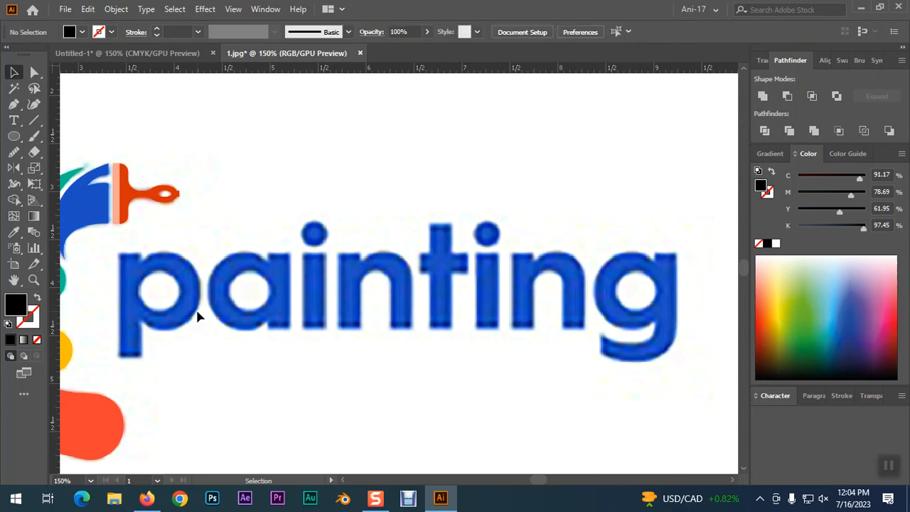
{"action": "key", "text": "p"}
{"action": "key", "text": "n"}
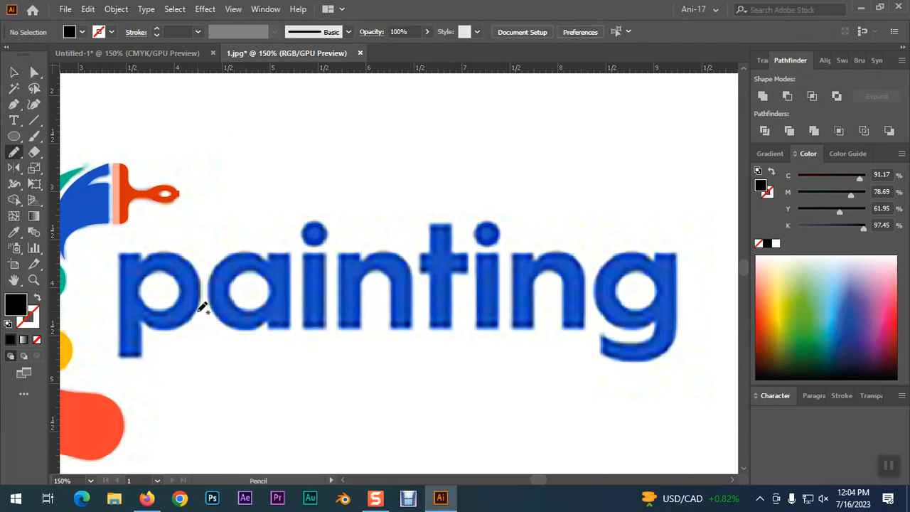
Add a text object reading "painting" in lowercase over the image's wordmark.
{"action": "left_click", "coordinate": [13, 120]}
{"action": "left_click", "coordinate": [243, 271]}
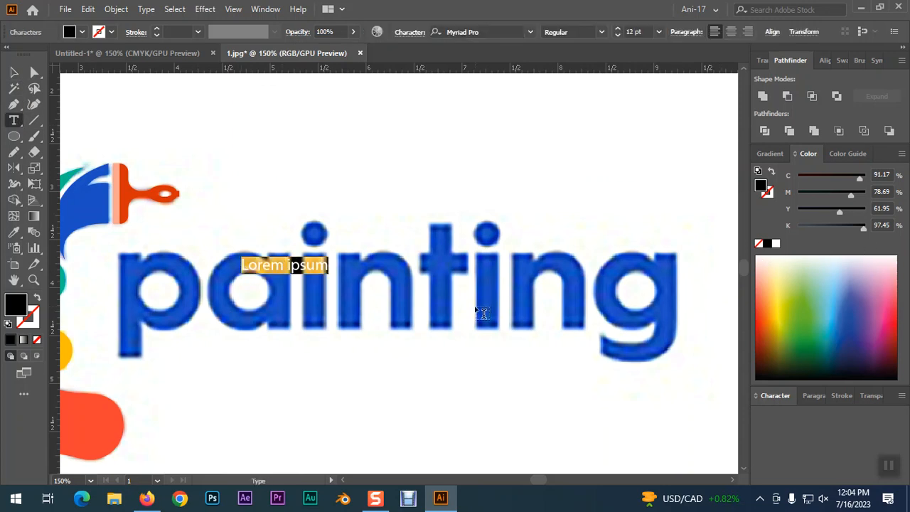
{"action": "type", "text": "pain"}
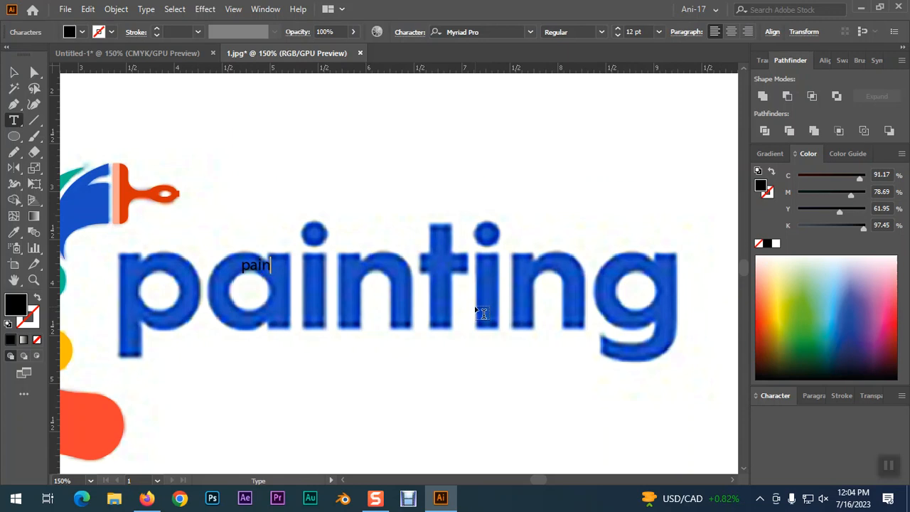
{"action": "type", "text": "ting"}
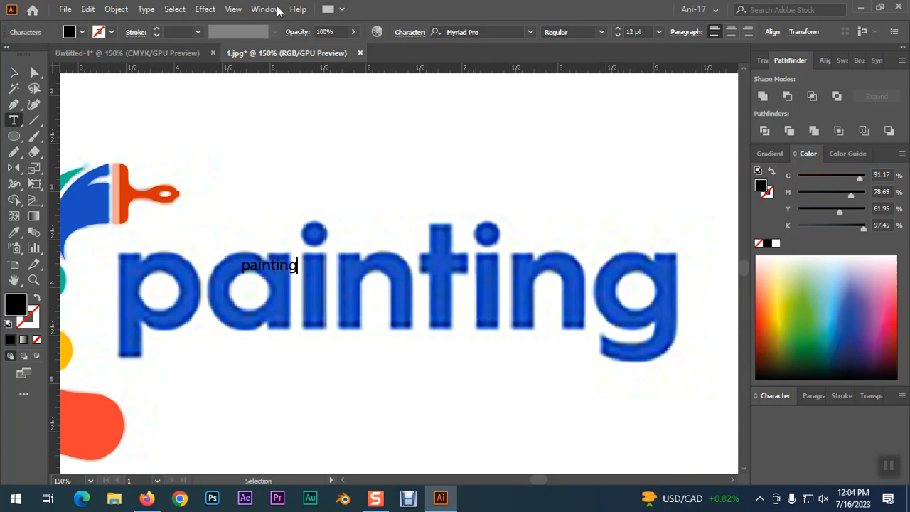
{"action": "left_click", "coordinate": [13, 73]}
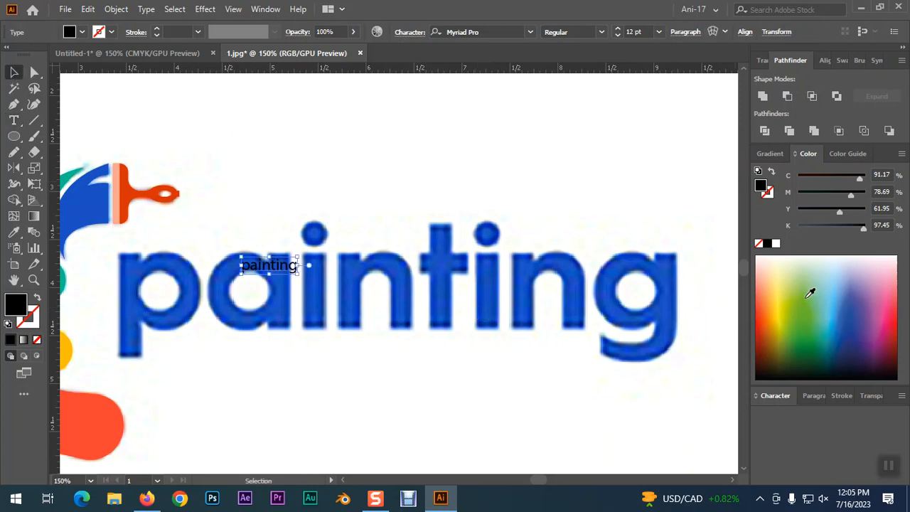
Enlarge the "painting" text to 107 pt and move its start onto the first letter of the image's wordmark.
{"action": "left_click", "coordinate": [776, 396]}
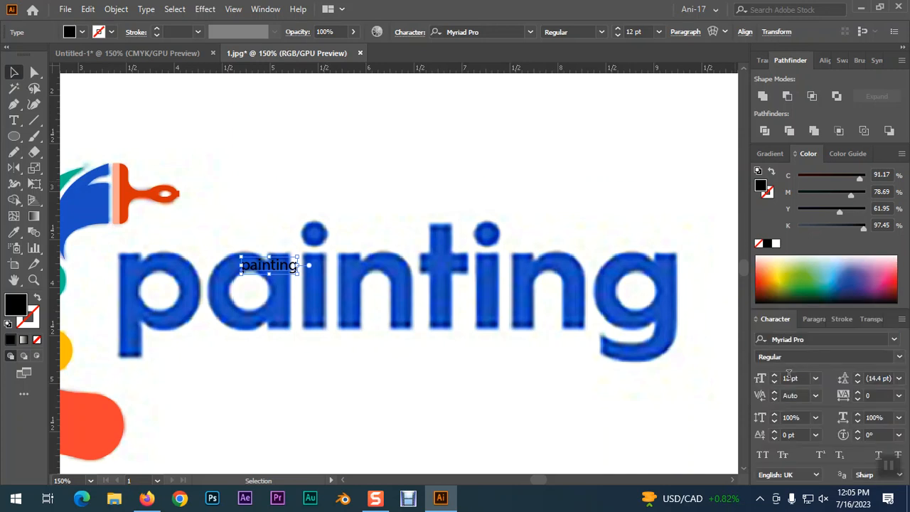
{"action": "left_click_drag", "start_coordinate": [776, 378], "coordinate": [776, 378]}
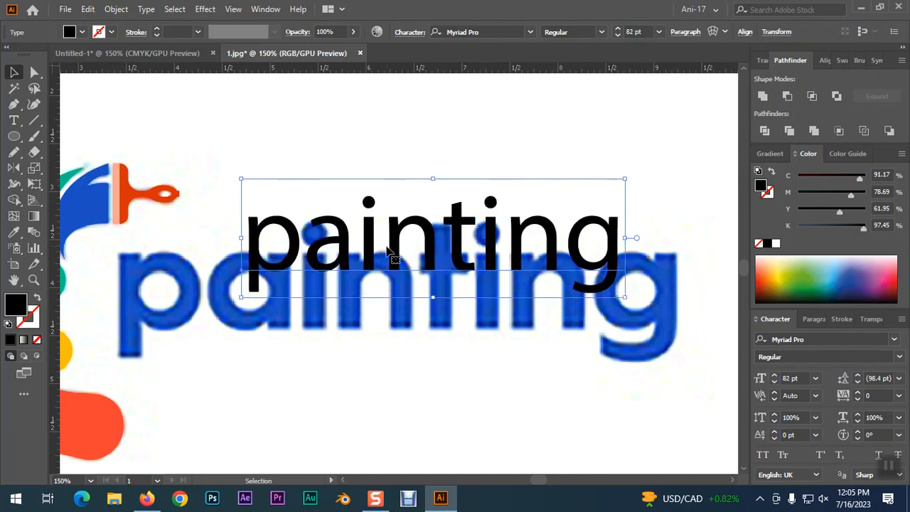
{"action": "left_click_drag", "start_coordinate": [347, 250], "coordinate": [219, 294]}
{"action": "left_click_drag", "start_coordinate": [776, 378], "coordinate": [776, 377]}
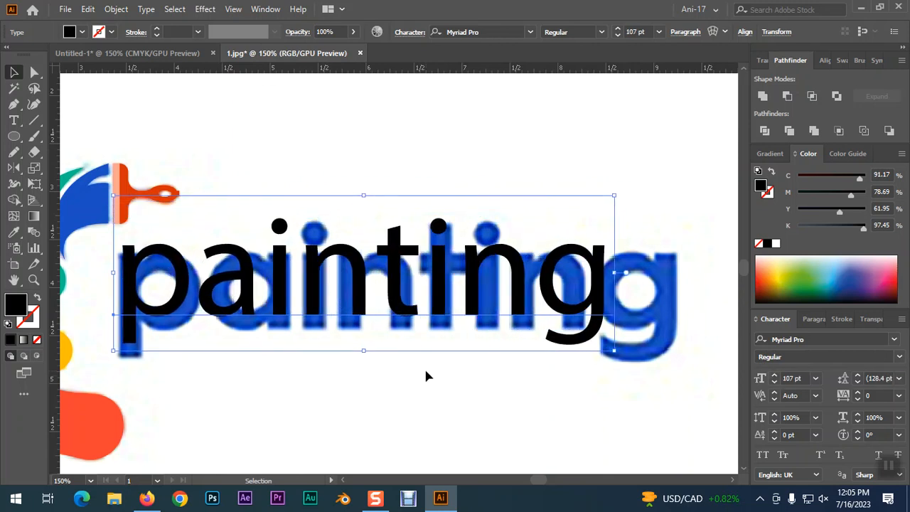
Nudge the text down onto the wordmark's baseline and set its font size to 112 pt.
{"action": "key", "text": "Down"}
{"action": "key", "text": "Down"}
{"action": "key", "text": "Down"}
{"action": "key", "text": "Down"}
{"action": "key", "text": "Down"}
{"action": "key", "text": "Down"}
{"action": "key", "text": "Down"}
{"action": "key", "text": "Down"}
{"action": "key", "text": "Down"}
{"action": "key", "text": "Down"}
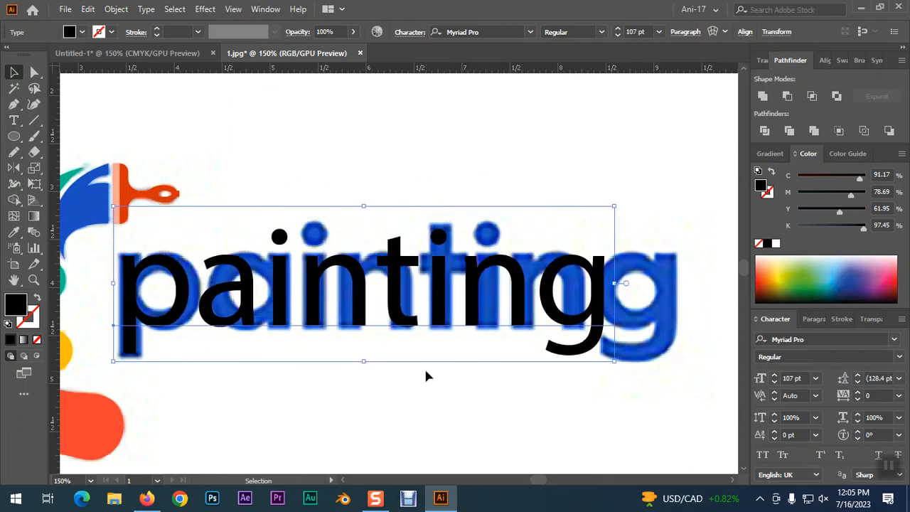
{"action": "left_click", "coordinate": [775, 377]}
{"action": "left_click", "coordinate": [775, 377]}
{"action": "left_click", "coordinate": [776, 377]}
{"action": "left_click", "coordinate": [775, 377]}
{"action": "key", "text": "Down"}
{"action": "left_click", "coordinate": [776, 377]}
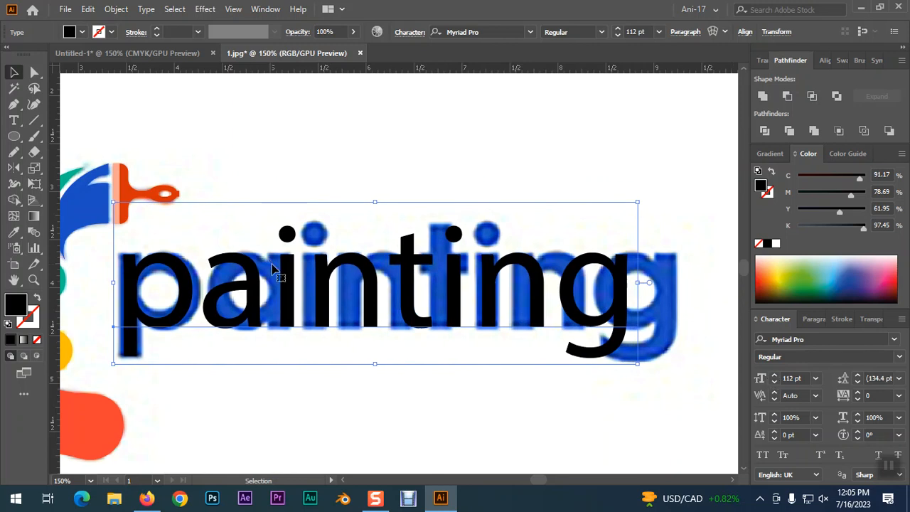
Change the text's font to Century Gothic in the Bold style to match the wordmark in the image.
{"action": "left_click", "coordinate": [895, 339]}
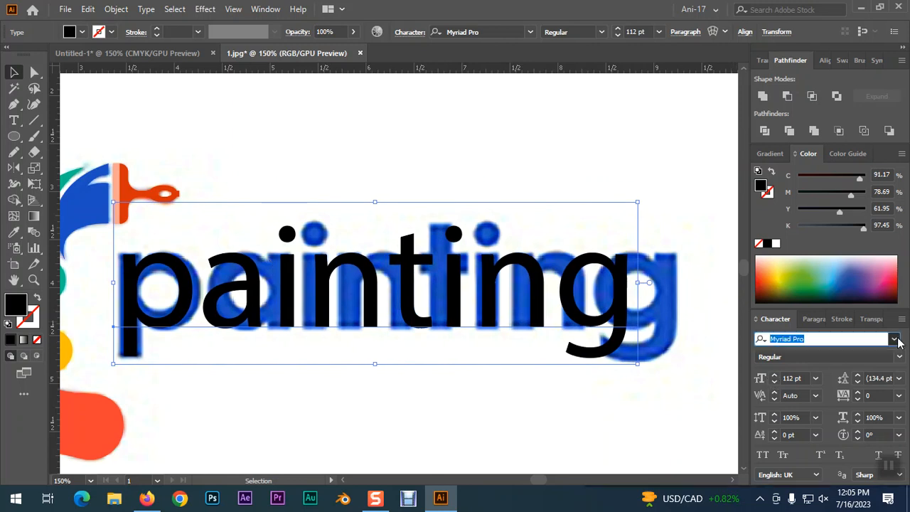
{"action": "scroll", "coordinate": [681, 438], "scroll_direction": "down", "scroll_amount": 5}
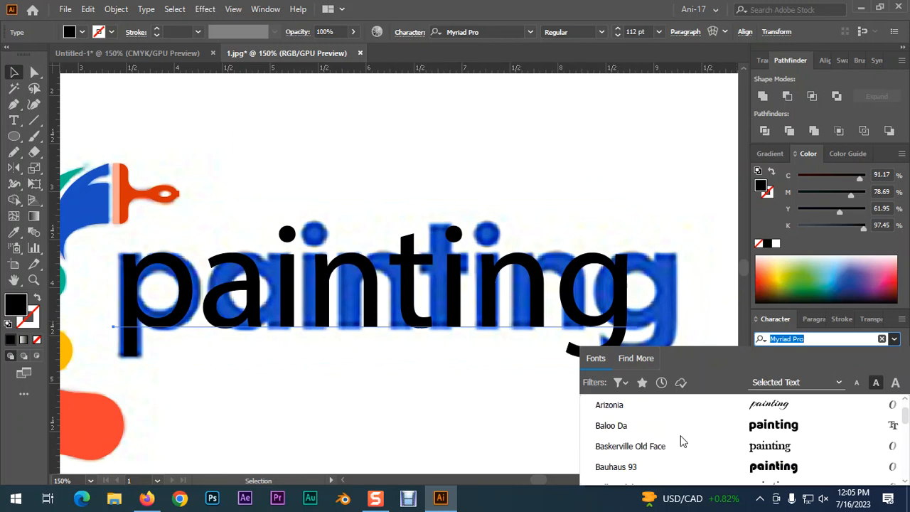
{"action": "scroll", "coordinate": [630, 448], "scroll_direction": "down", "scroll_amount": 2}
{"action": "scroll", "coordinate": [615, 449], "scroll_direction": "down", "scroll_amount": 3}
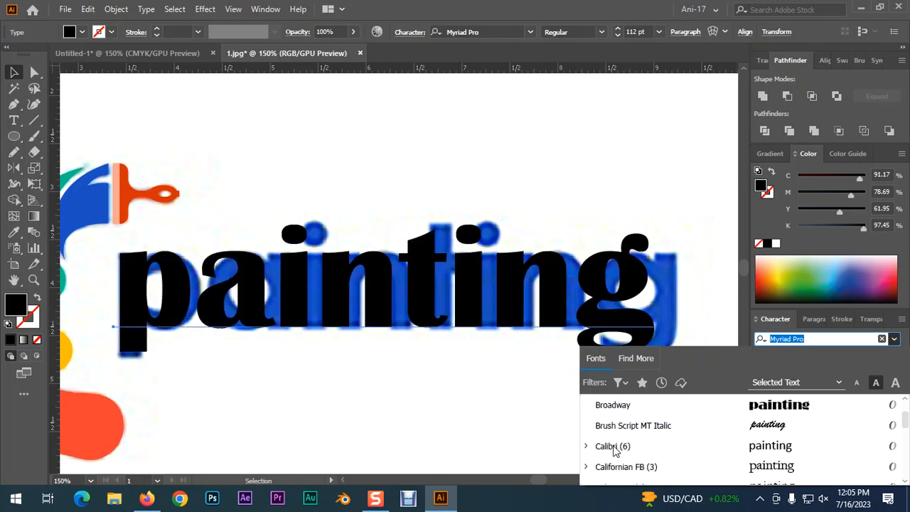
{"action": "scroll", "coordinate": [627, 457], "scroll_direction": "down", "scroll_amount": 1}
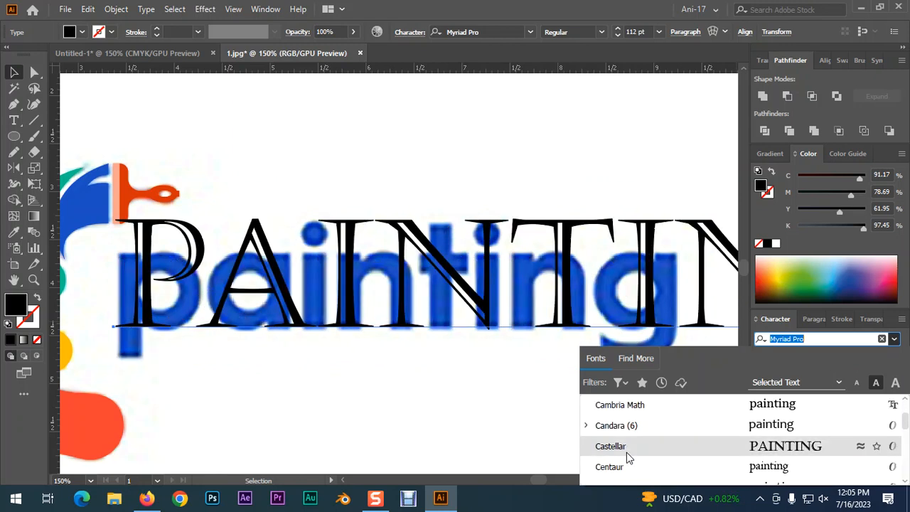
{"action": "scroll", "coordinate": [628, 457], "scroll_direction": "down", "scroll_amount": 1}
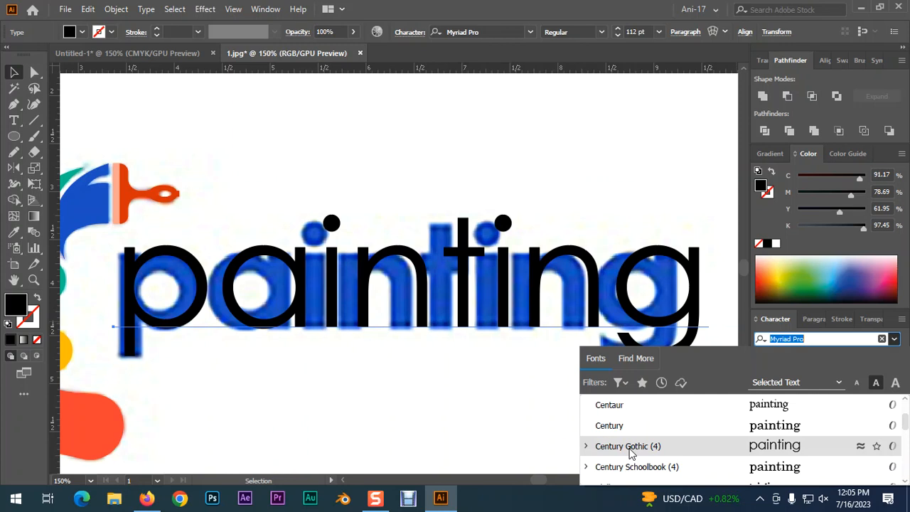
{"action": "left_click", "coordinate": [629, 445]}
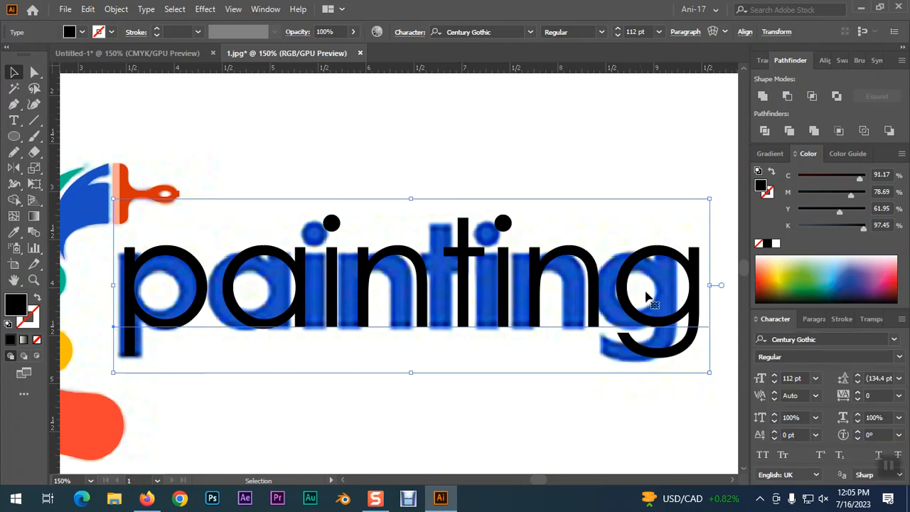
{"action": "left_click", "coordinate": [899, 356]}
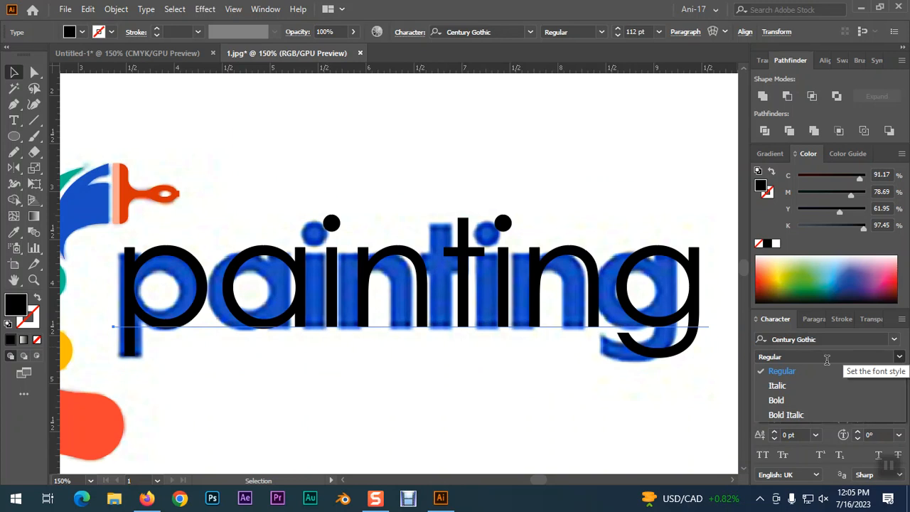
{"action": "left_click", "coordinate": [776, 401]}
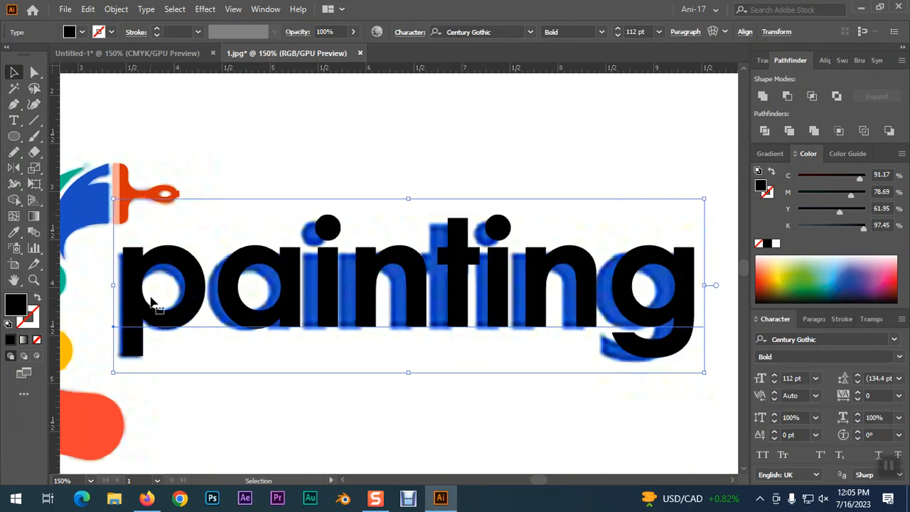
Reduce the text's font size to 102 pt to match the letter height in the image.
{"action": "left_click", "coordinate": [777, 384]}
{"action": "left_click", "coordinate": [776, 384]}
{"action": "left_click", "coordinate": [777, 384]}
{"action": "left_click", "coordinate": [776, 384]}
{"action": "left_click", "coordinate": [776, 384]}
{"action": "left_click", "coordinate": [776, 384]}
{"action": "left_click", "coordinate": [776, 384]}
{"action": "left_click", "coordinate": [776, 384]}
{"action": "left_click", "coordinate": [777, 384]}
{"action": "left_click", "coordinate": [776, 384]}
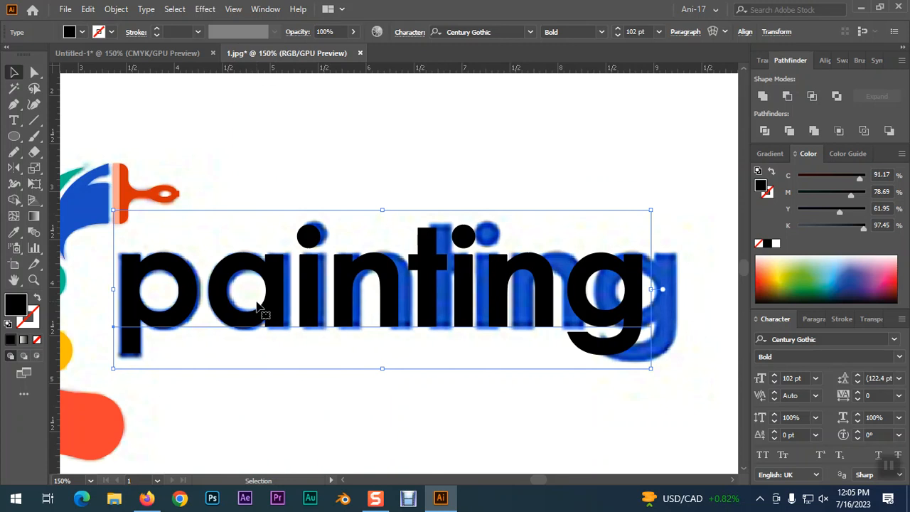
Set the tracking of the whole word to 24 so the letters line up with the image.
{"action": "left_click", "coordinate": [859, 392]}
{"action": "left_click", "coordinate": [859, 392]}
{"action": "left_click", "coordinate": [859, 393]}
{"action": "left_click", "coordinate": [859, 392]}
{"action": "left_click", "coordinate": [859, 393]}
{"action": "left_click", "coordinate": [859, 392]}
{"action": "left_click", "coordinate": [859, 393]}
{"action": "left_click", "coordinate": [859, 394]}
{"action": "left_click", "coordinate": [860, 395]}
{"action": "left_click", "coordinate": [859, 395]}
{"action": "left_click", "coordinate": [859, 394]}
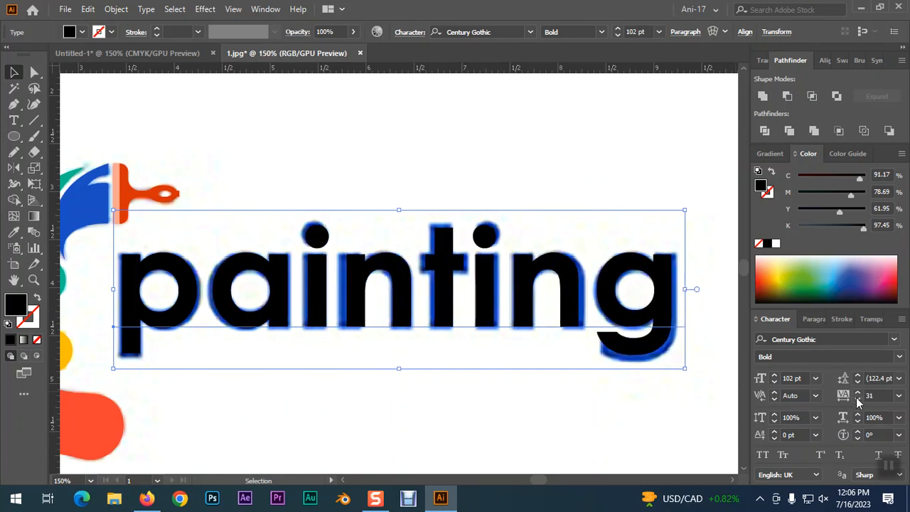
{"action": "left_click", "coordinate": [857, 401]}
{"action": "left_click", "coordinate": [857, 402]}
{"action": "left_click", "coordinate": [858, 402]}
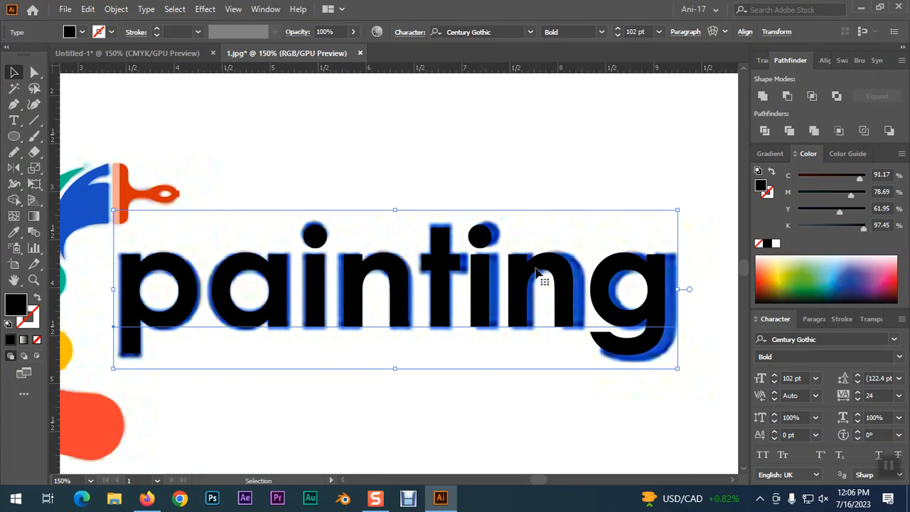
Set the kerning between the letters t and i to 54.
{"action": "left_click", "coordinate": [12, 122]}
{"action": "left_click", "coordinate": [466, 269]}
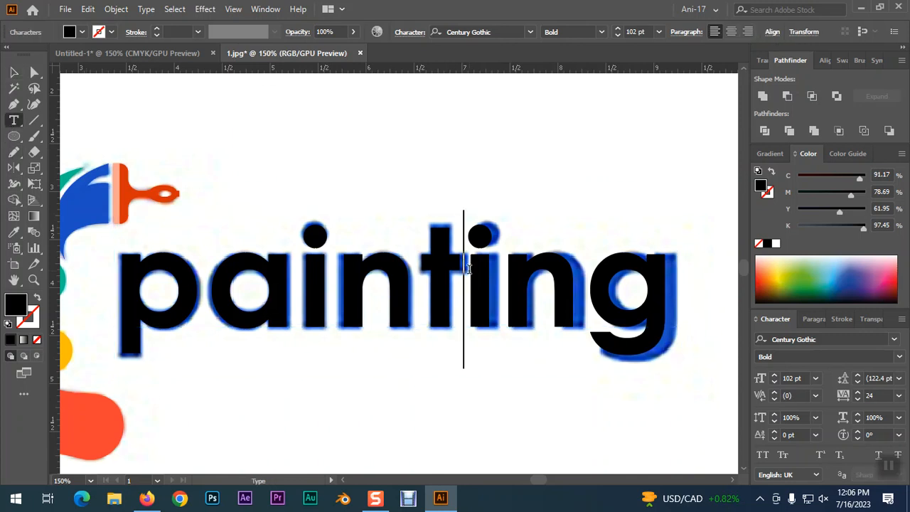
{"action": "left_click", "coordinate": [775, 393]}
{"action": "left_click", "coordinate": [775, 393]}
{"action": "left_click", "coordinate": [775, 393]}
{"action": "left_click", "coordinate": [775, 393]}
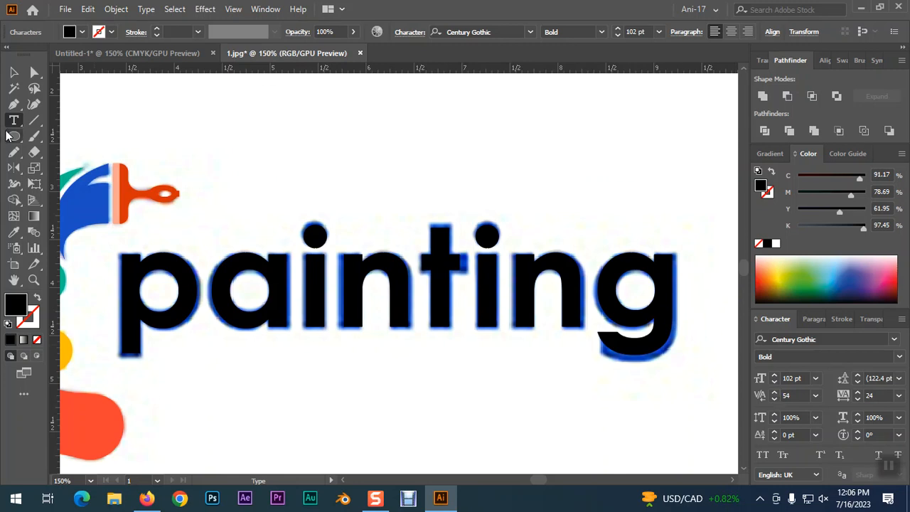
{"action": "left_click", "coordinate": [13, 72]}
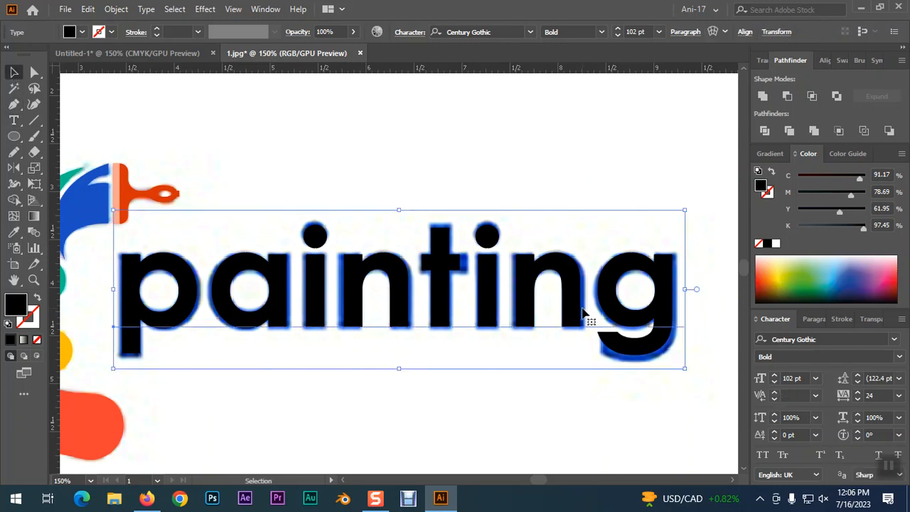
Convert the "painting" text to outlines, ungroup the letters and deselect them.
{"action": "right_click", "coordinate": [451, 271]}
{"action": "left_click", "coordinate": [472, 301]}
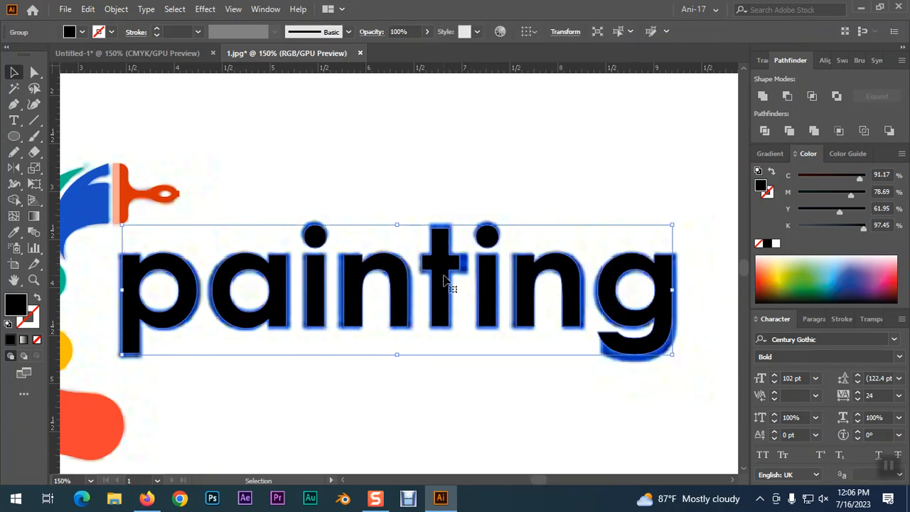
{"action": "right_click", "coordinate": [449, 293]}
{"action": "left_click", "coordinate": [477, 153]}
{"action": "left_click", "coordinate": [553, 380]}
Extend the right end of the t's crossbar to match the image, making the letter 0.4533 in wide.
{"action": "key", "text": "ctrl+equal"}
{"action": "key", "text": "ctrl+equal"}
{"action": "key", "text": "ctrl+equal"}
{"action": "scroll", "coordinate": [540, 355], "scroll_direction": "right", "scroll_amount": 3}
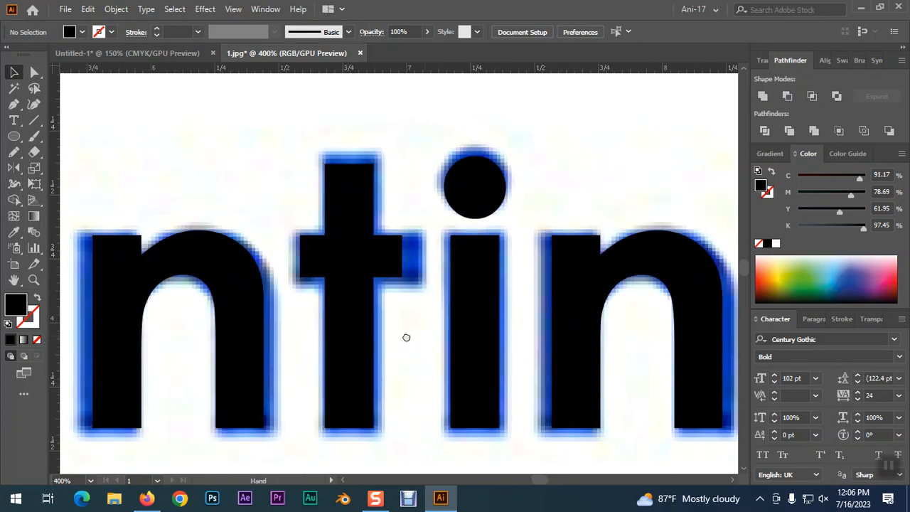
{"action": "left_click", "coordinate": [36, 74]}
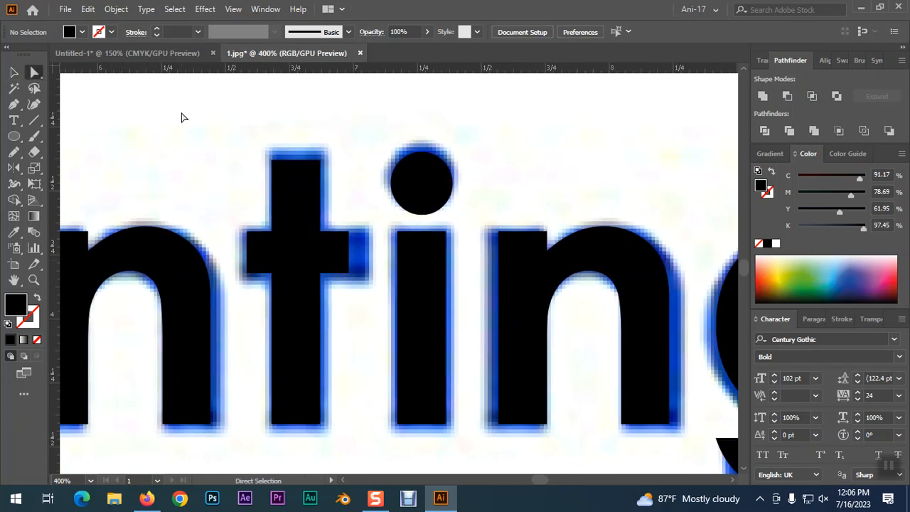
{"action": "left_click", "coordinate": [350, 255]}
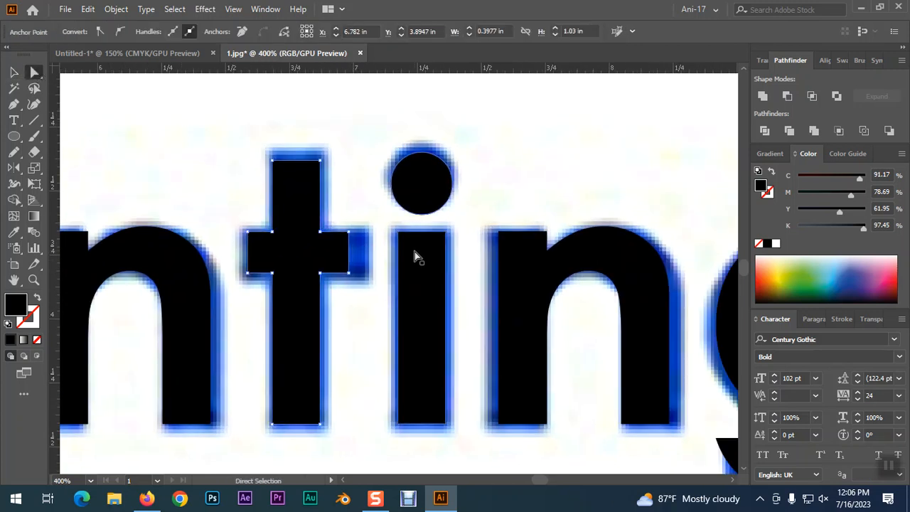
{"action": "key", "text": "Right"}
{"action": "key", "text": "Right"}
{"action": "key", "text": "Right"}
{"action": "key", "text": "Right"}
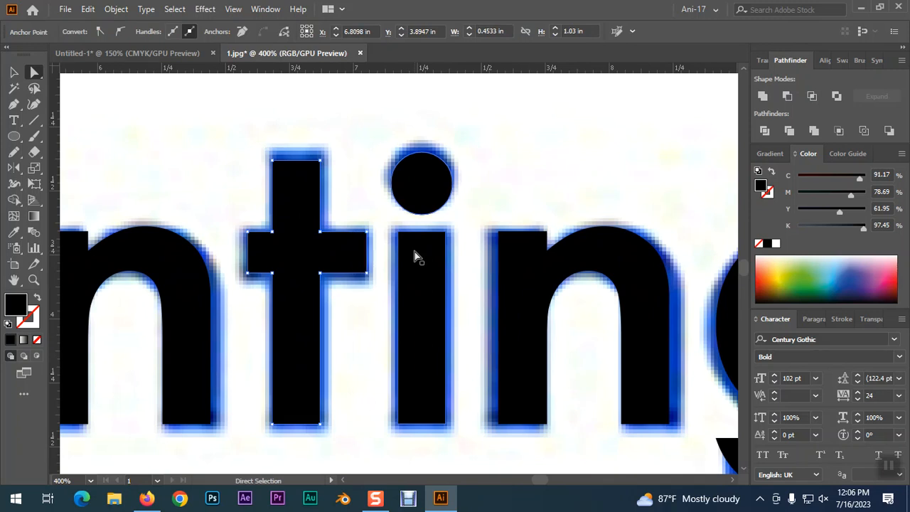
Fill all letters of the "painting" wordmark with the blue sampled from the paint stroke beside the brush, then deselect them.
{"action": "left_click", "coordinate": [14, 72]}
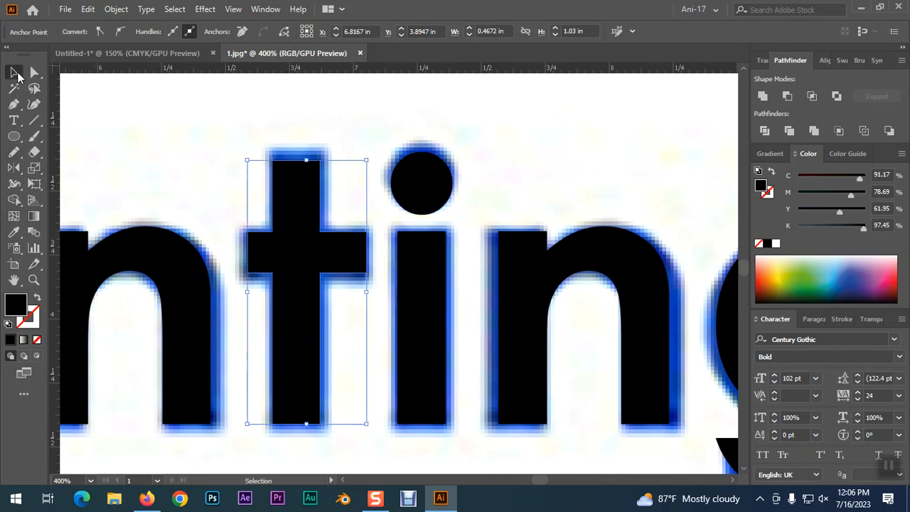
{"action": "left_click", "coordinate": [279, 137]}
{"action": "key", "text": "ctrl+0"}
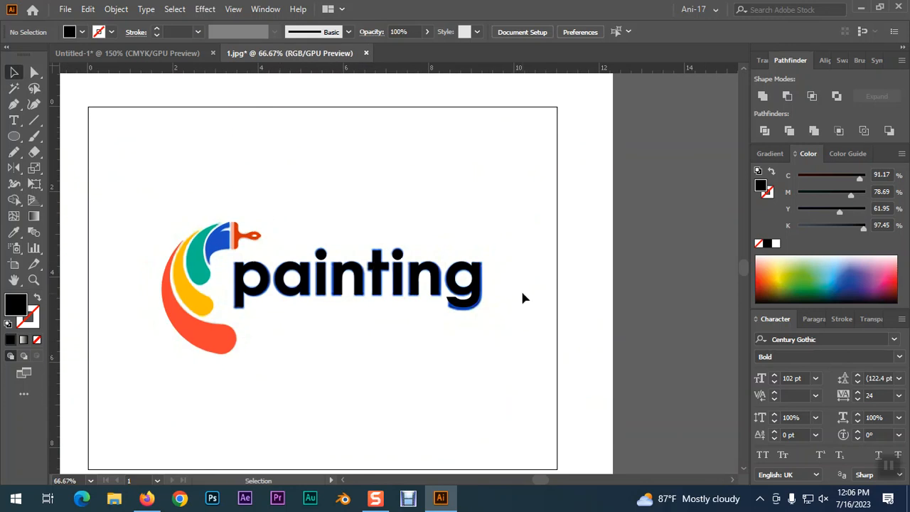
{"action": "left_click", "coordinate": [241, 277]}
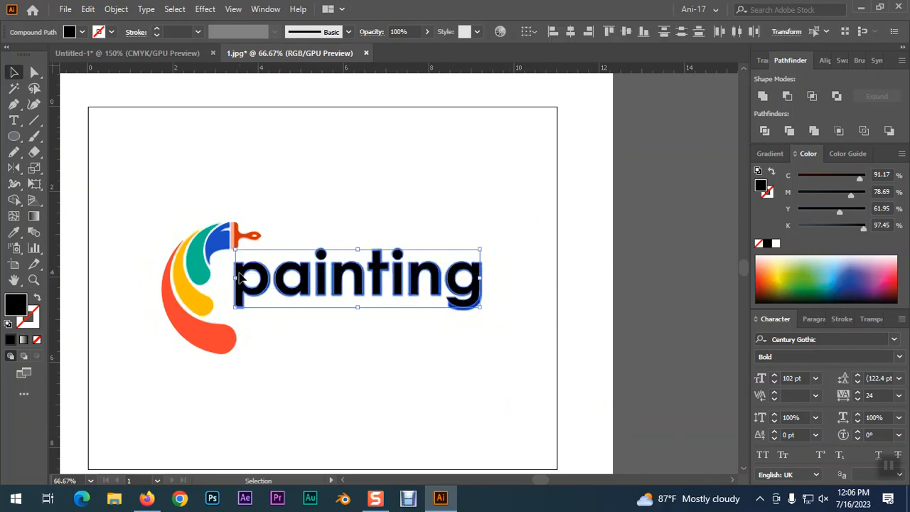
{"action": "left_click", "coordinate": [13, 231]}
{"action": "left_click", "coordinate": [218, 243]}
{"action": "key", "text": "v"}
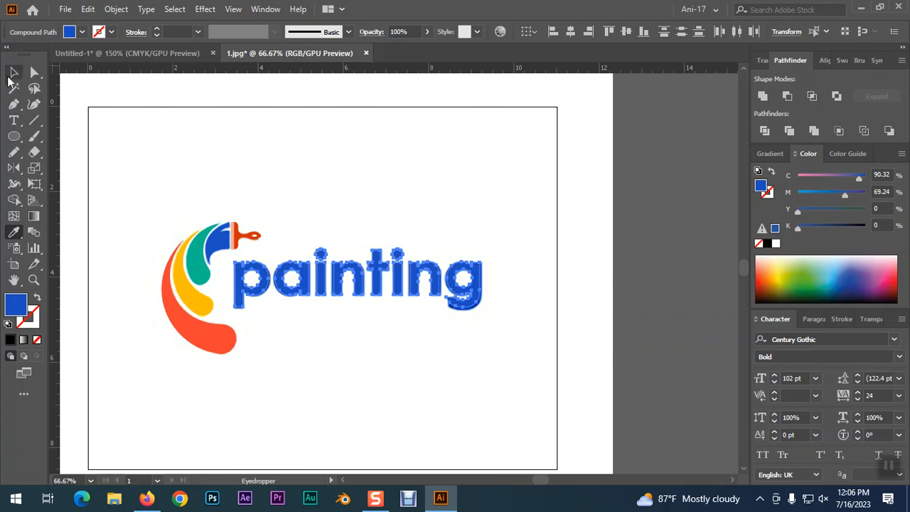
{"action": "left_click", "coordinate": [432, 369]}
Group the brush, paint strokes and wordmark, and move the logo below the source image and back to check it.
{"action": "key", "text": "ctrl+minus"}
{"action": "key", "text": "ctrl+minus"}
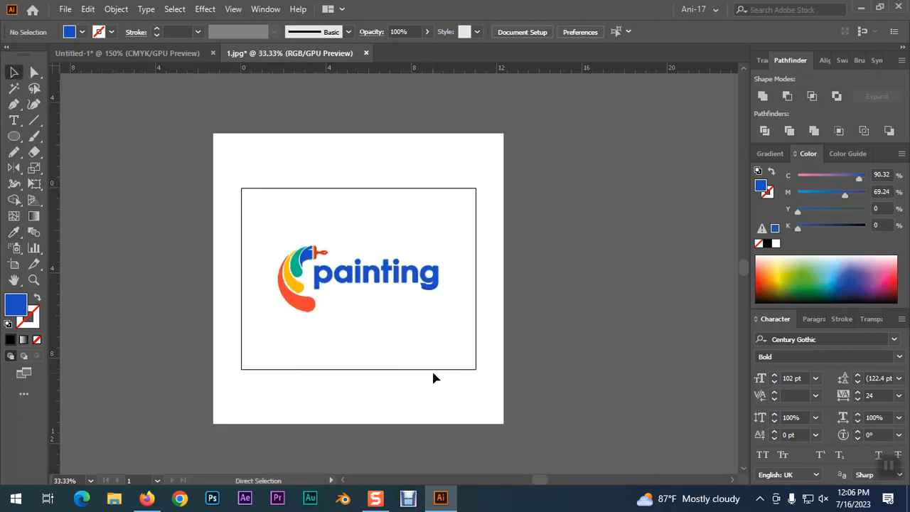
{"action": "left_click_drag", "start_coordinate": [430, 356], "coordinate": [469, 361]}
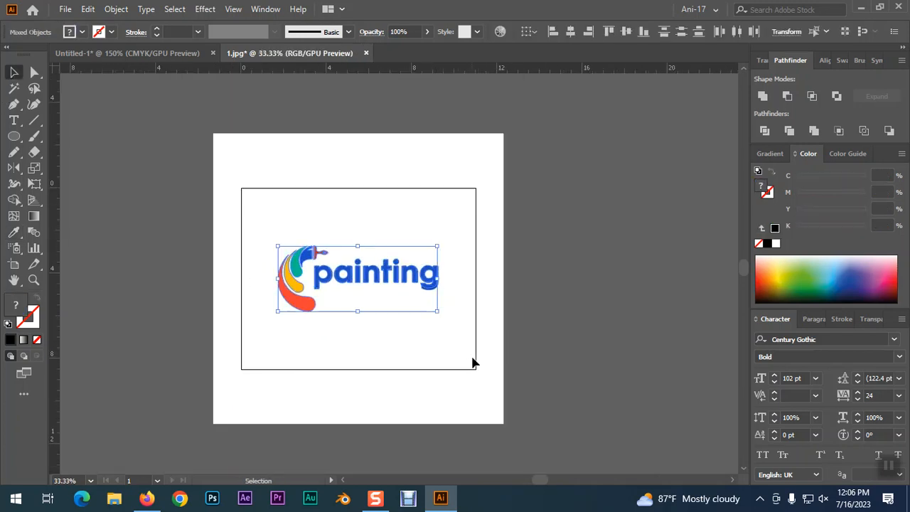
{"action": "left_click_drag", "start_coordinate": [353, 285], "coordinate": [348, 383]}
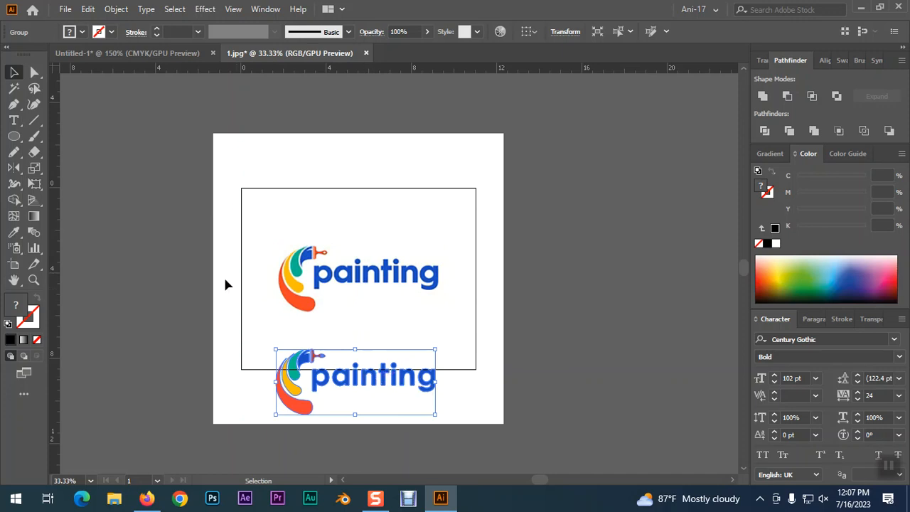
{"action": "left_click_drag", "start_coordinate": [281, 393], "coordinate": [282, 290]}
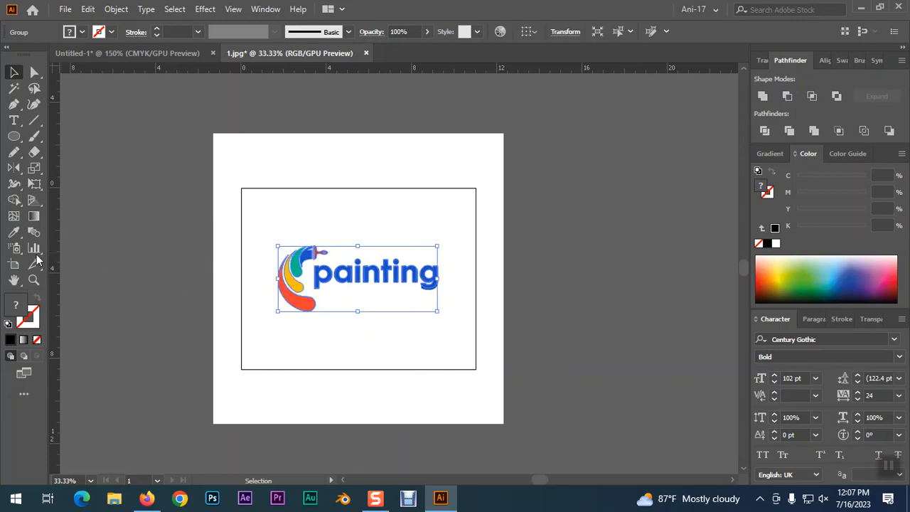
Add a second 11 x 8.5 in artboard beside the first and move the grouped logo onto it.
{"action": "left_click", "coordinate": [14, 264]}
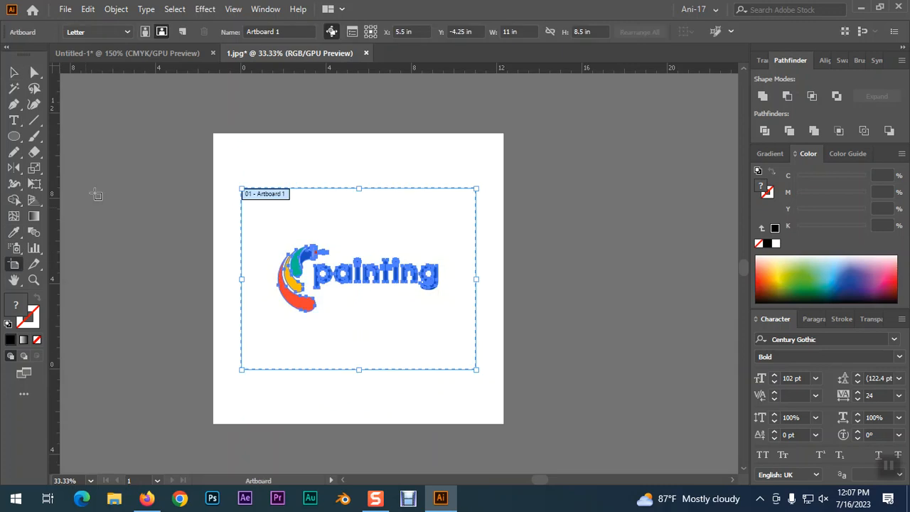
{"action": "left_click", "coordinate": [182, 31]}
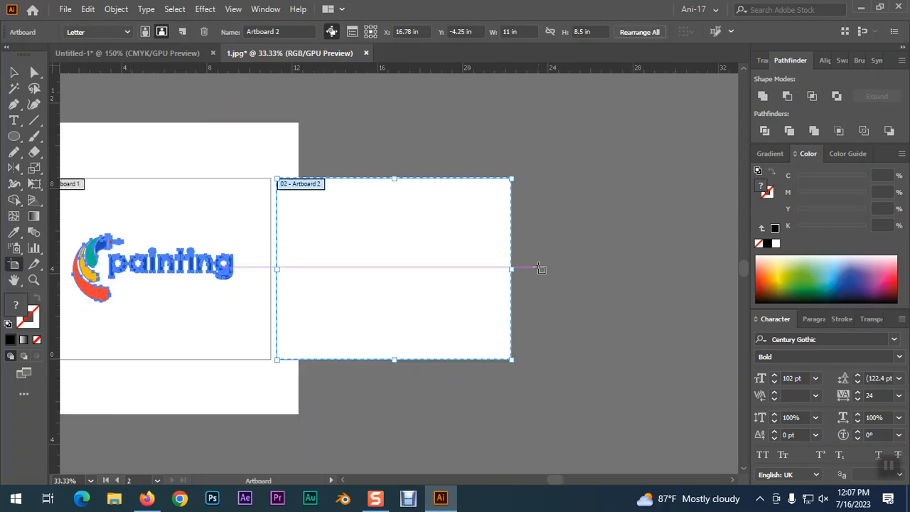
{"action": "left_click", "coordinate": [14, 72]}
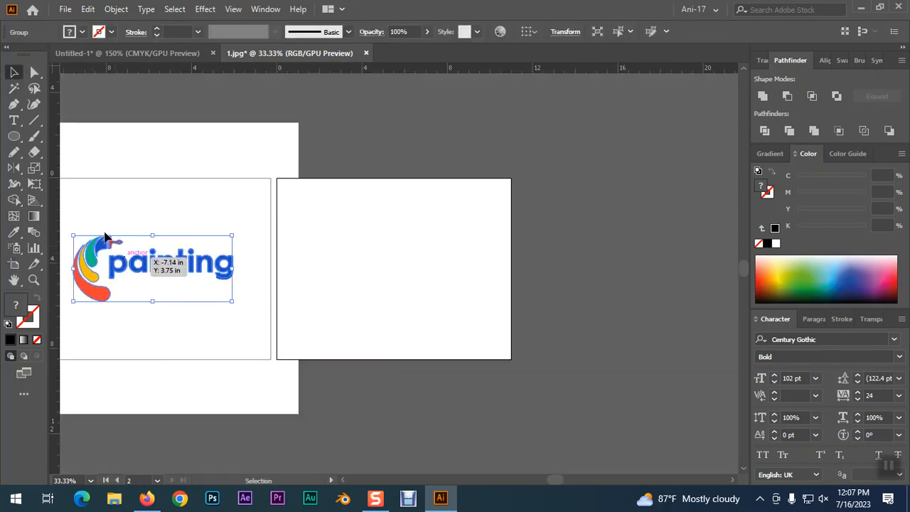
{"action": "left_click_drag", "start_coordinate": [106, 243], "coordinate": [343, 243]}
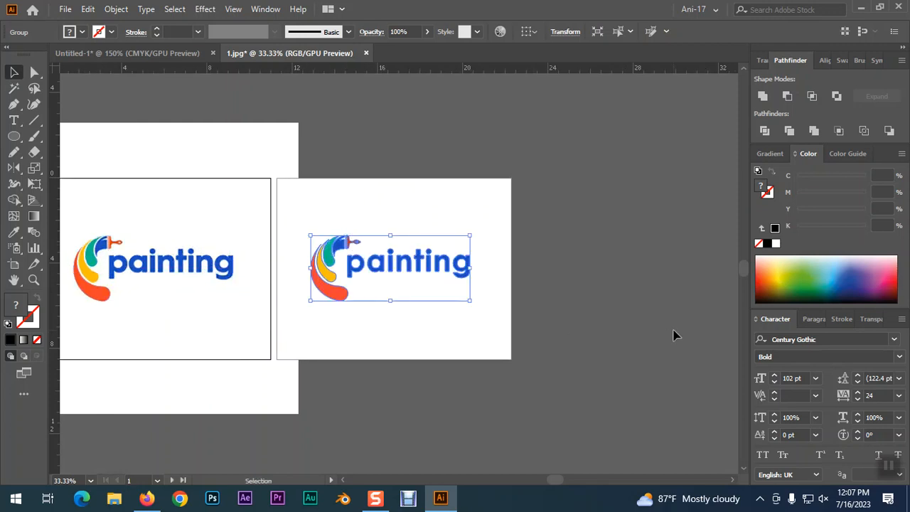
{"action": "left_click", "coordinate": [674, 335]}
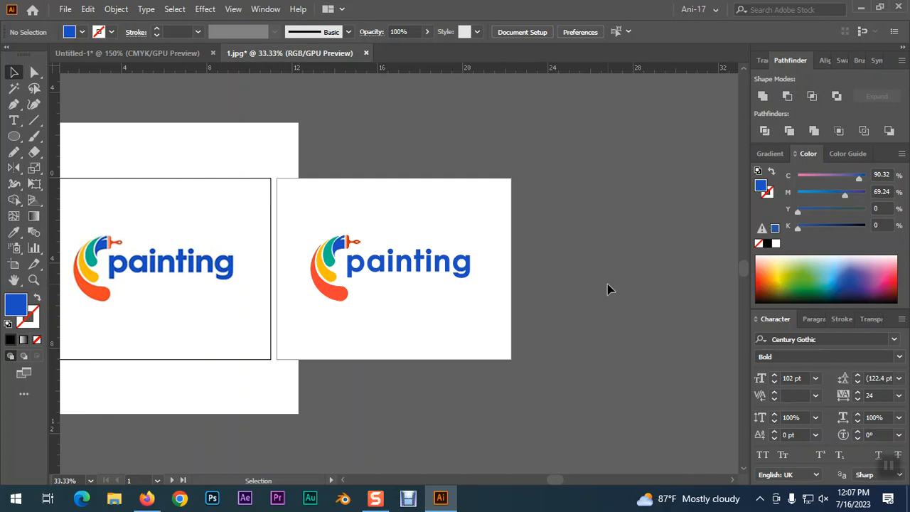
Select the whole vector logo on the second artboard.
{"action": "left_click_drag", "start_coordinate": [509, 387], "coordinate": [628, 372]}
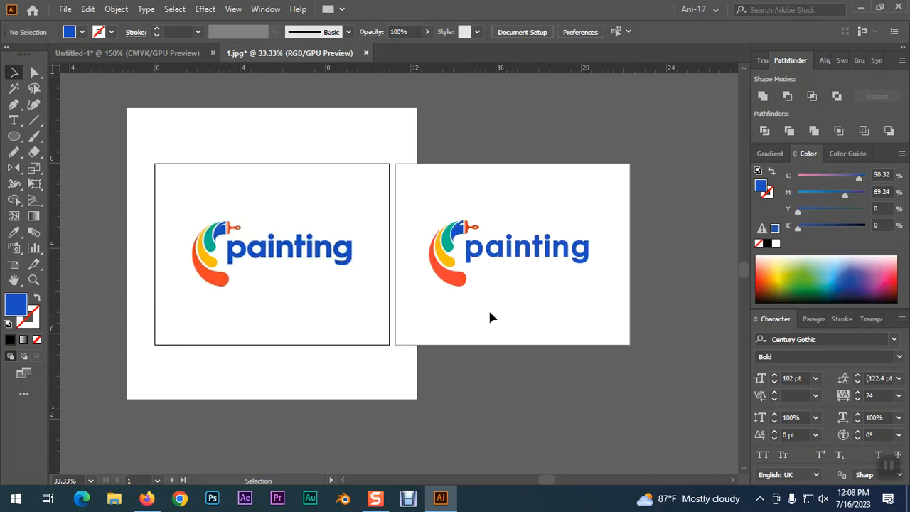
{"action": "left_click_drag", "start_coordinate": [429, 208], "coordinate": [600, 318]}
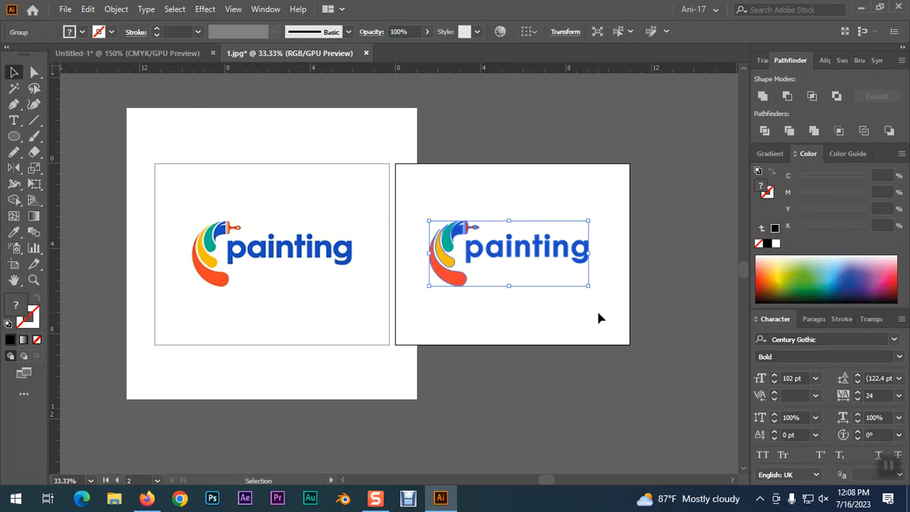
{"action": "left_click", "coordinate": [599, 318]}
{"action": "left_click_drag", "start_coordinate": [396, 194], "coordinate": [584, 330]}
{"action": "left_click", "coordinate": [583, 329]}
{"action": "left_click_drag", "start_coordinate": [408, 194], "coordinate": [619, 320]}
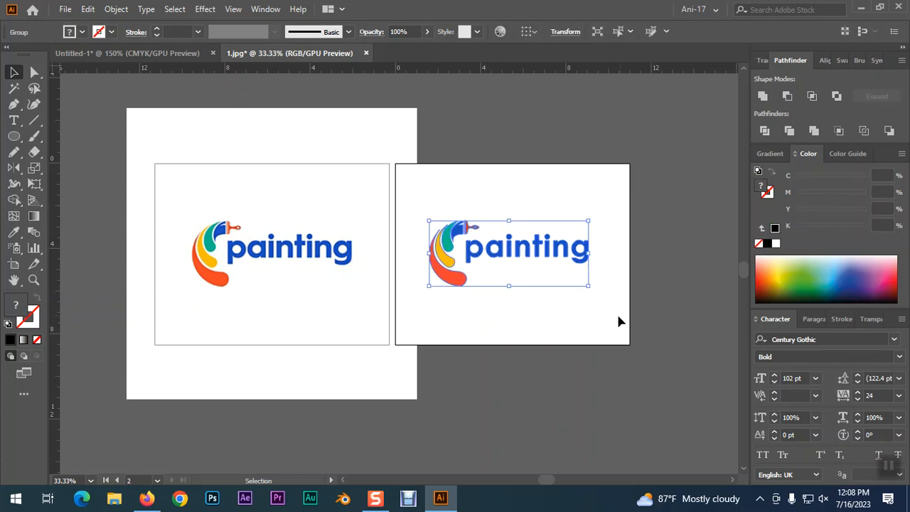